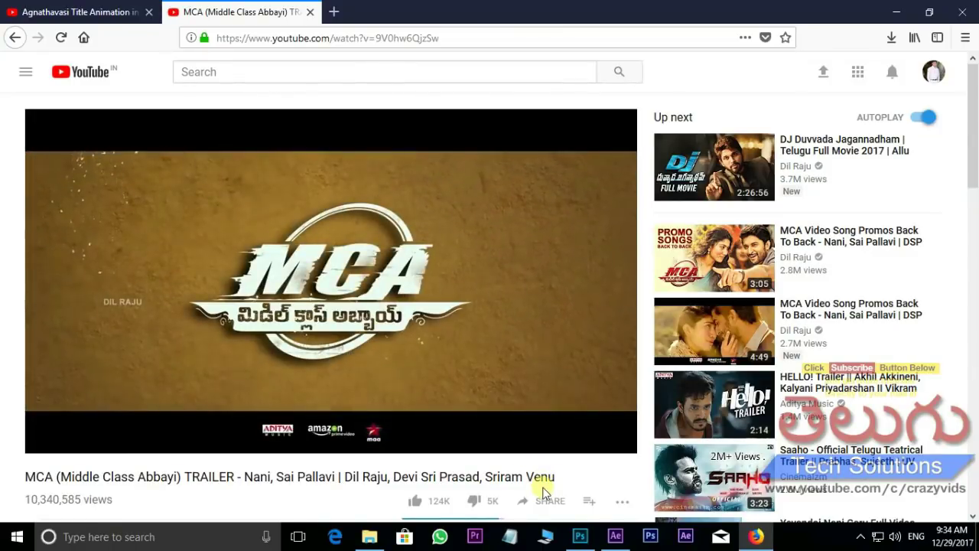
Pause the MCA trailer and switch to the Agnathavasi Title Animation tutorial tab
key(space)
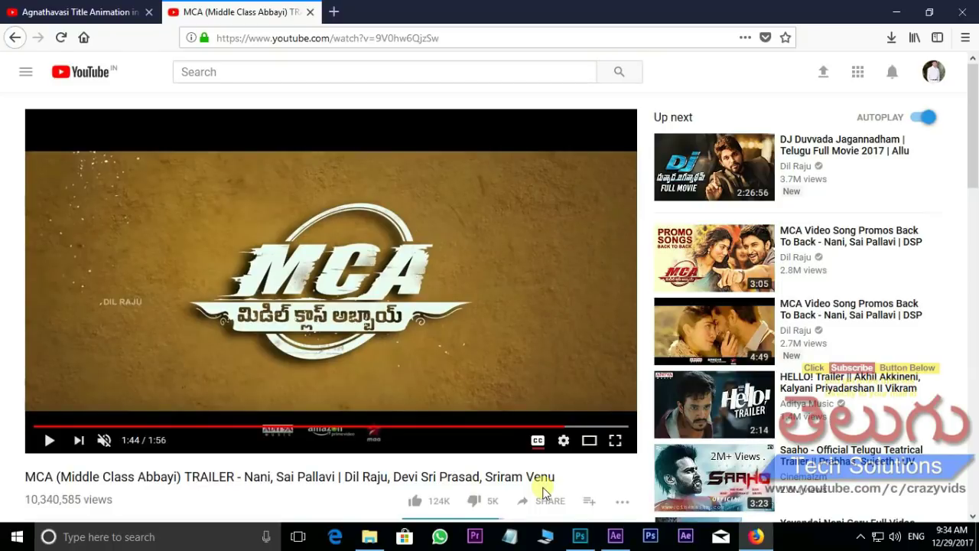
click(98, 13)
Subscribe to the tutorial video's channel
scroll(426, 294, down, 1)
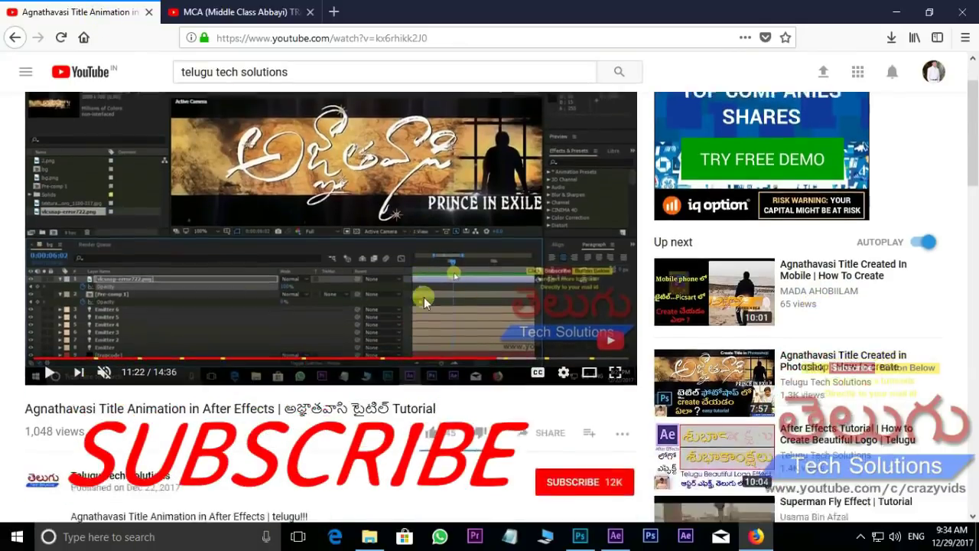
scroll(585, 389, down, 2)
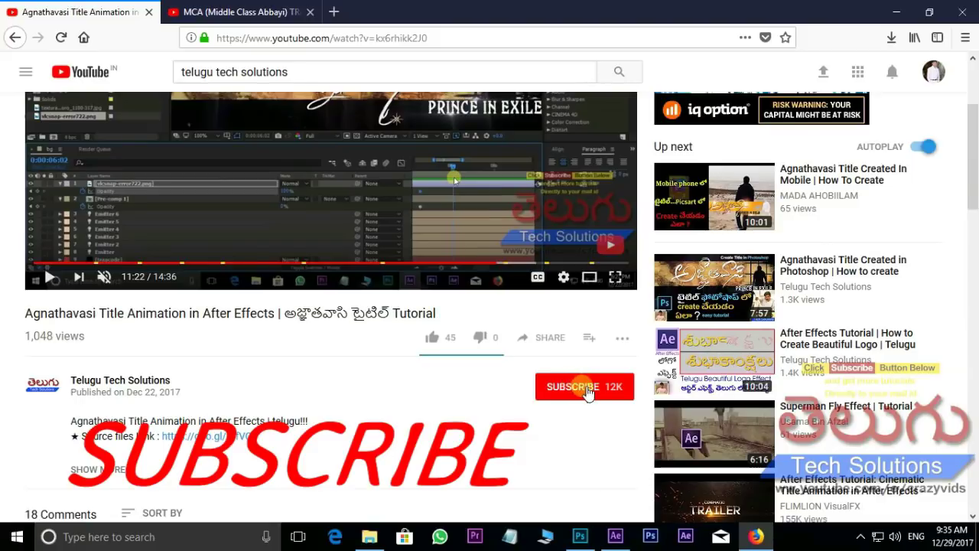
click(588, 392)
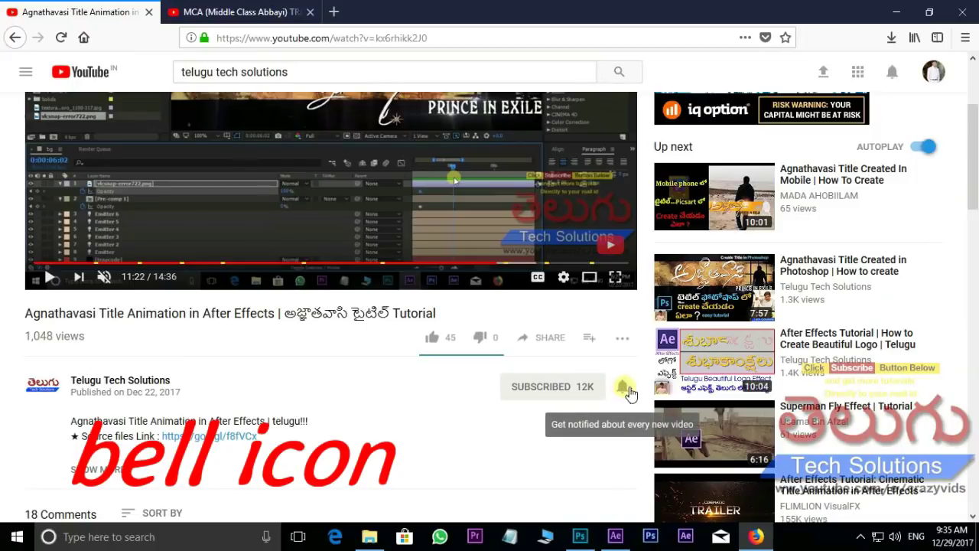
Bring up the video's share link, then return to the empty After Effects project
scroll(383, 283, up, 3)
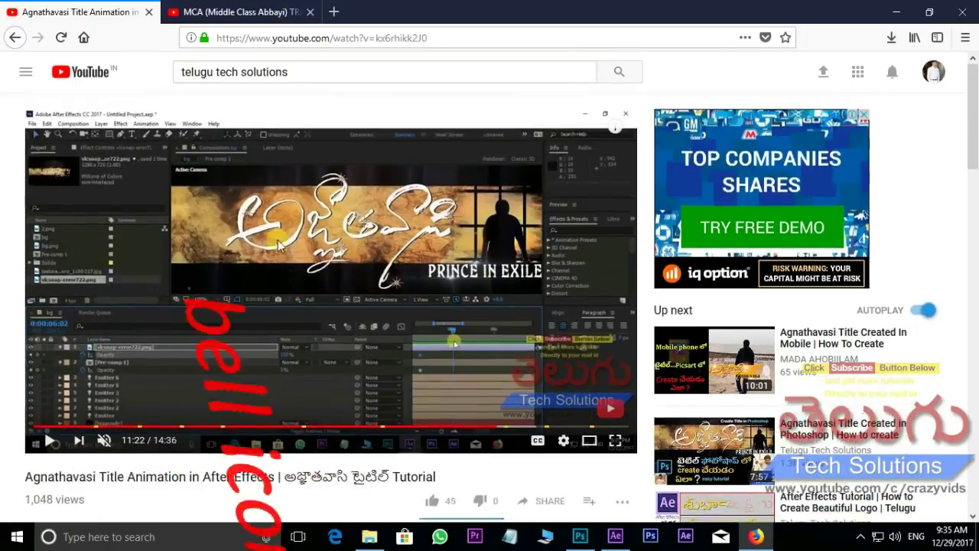
scroll(397, 322, down, 1)
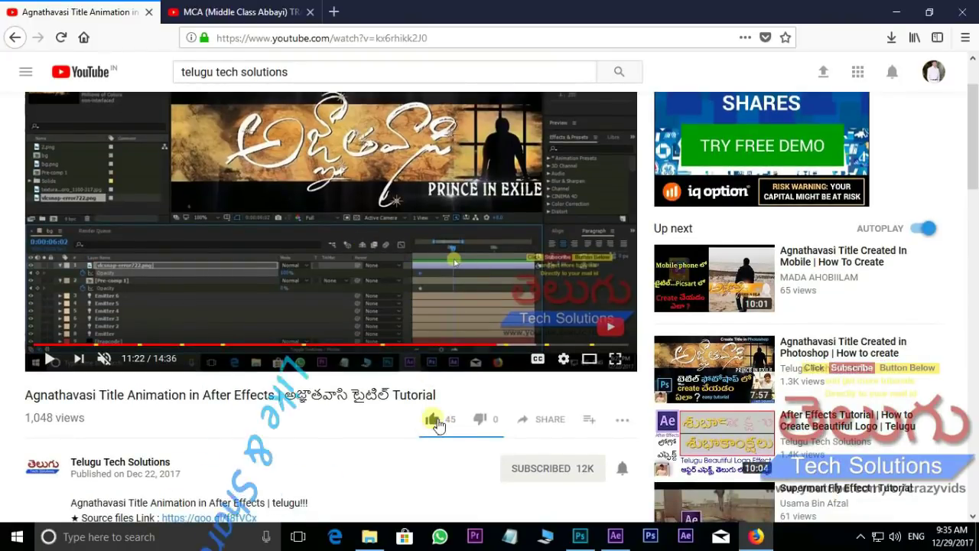
click(556, 425)
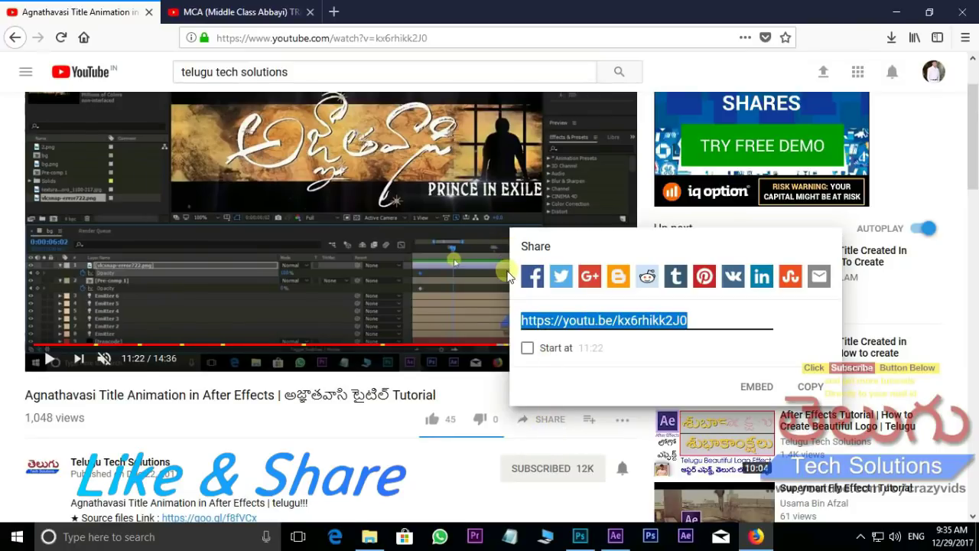
click(616, 539)
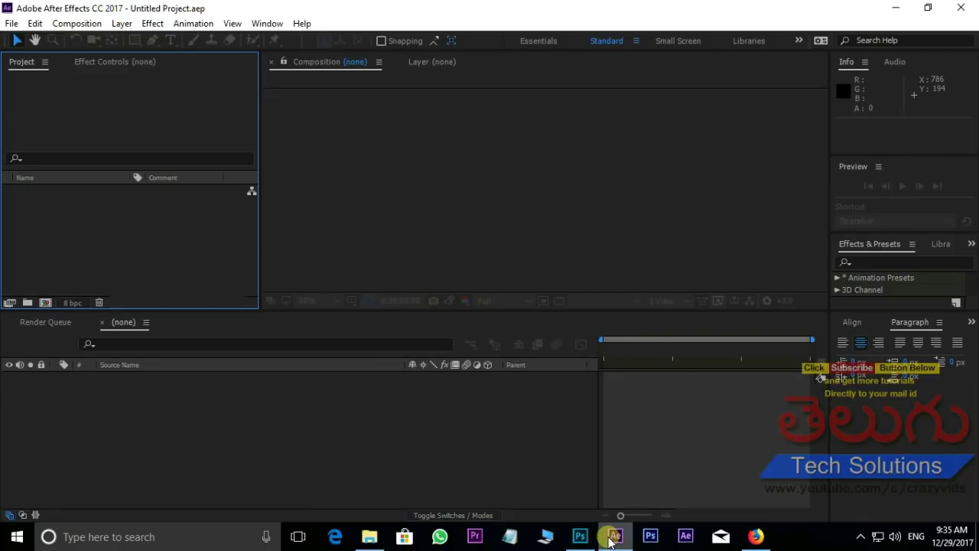
Look over the MCA Source files folder, including the plaster jpg, then bring up mca title.psd in Photoshop
click(369, 536)
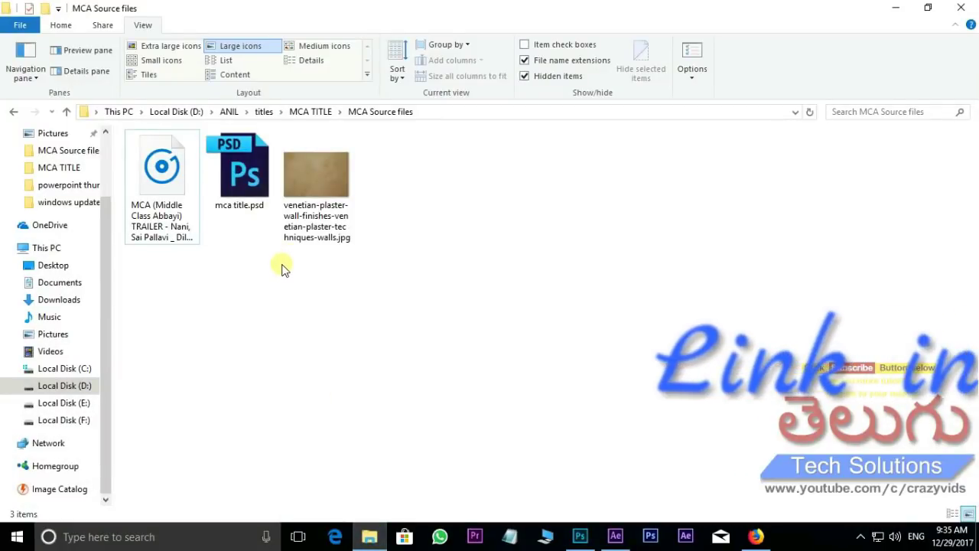
click(311, 181)
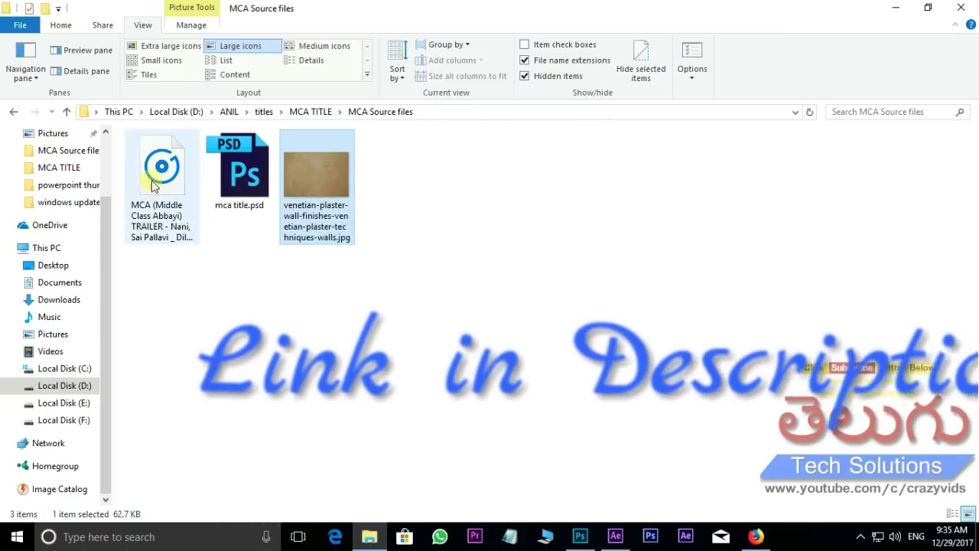
click(202, 189)
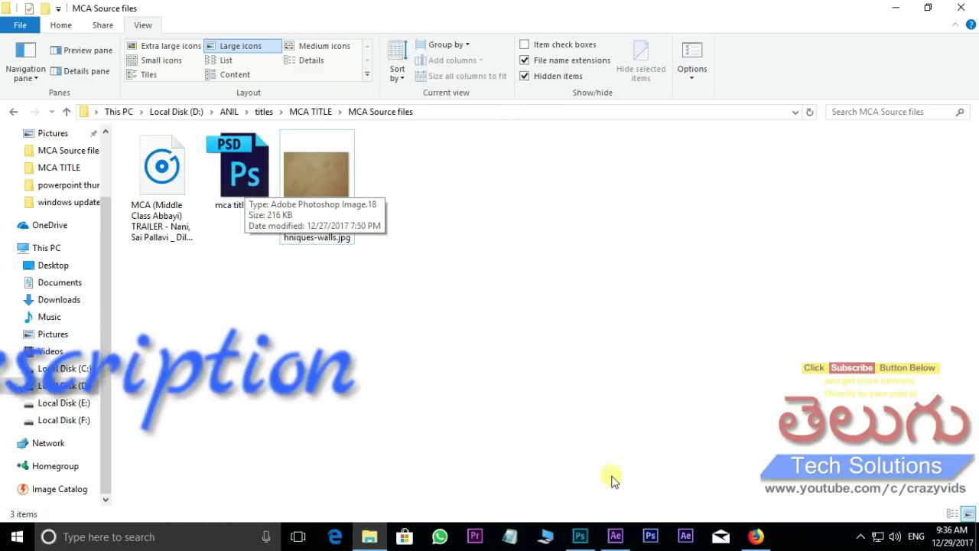
click(582, 540)
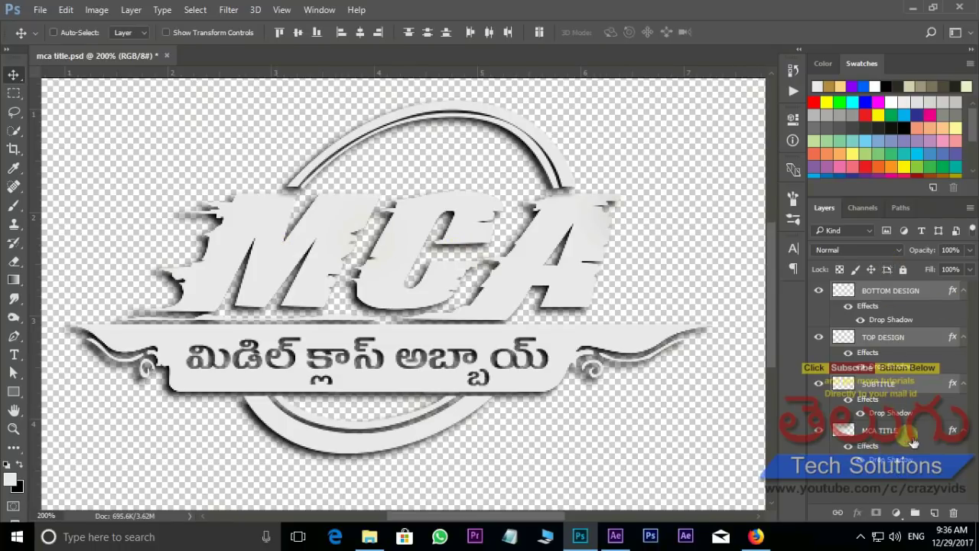
Toggle the MCA TITLE, SUBTITLE, TOP DESIGN and BOTTOM DESIGN layers off and on, then return to After Effects
click(820, 431)
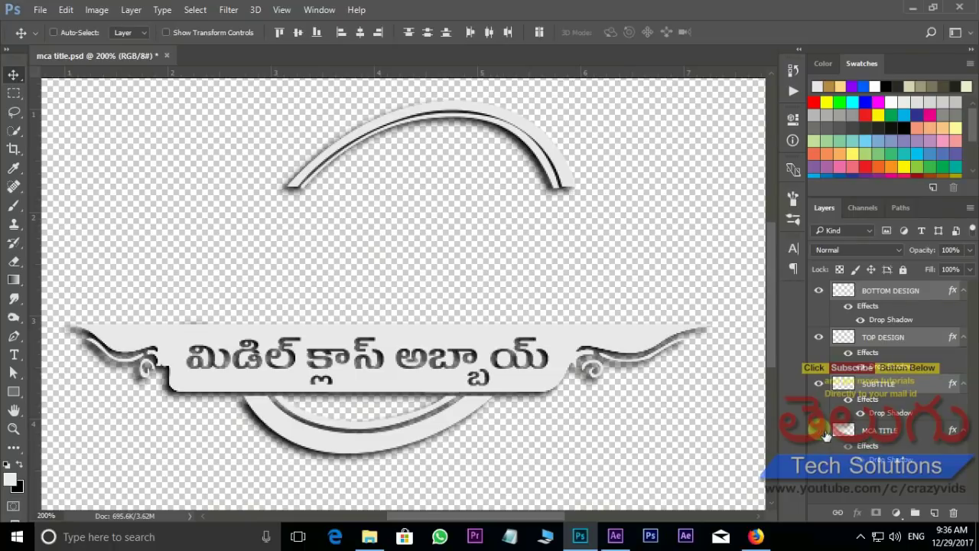
click(821, 432)
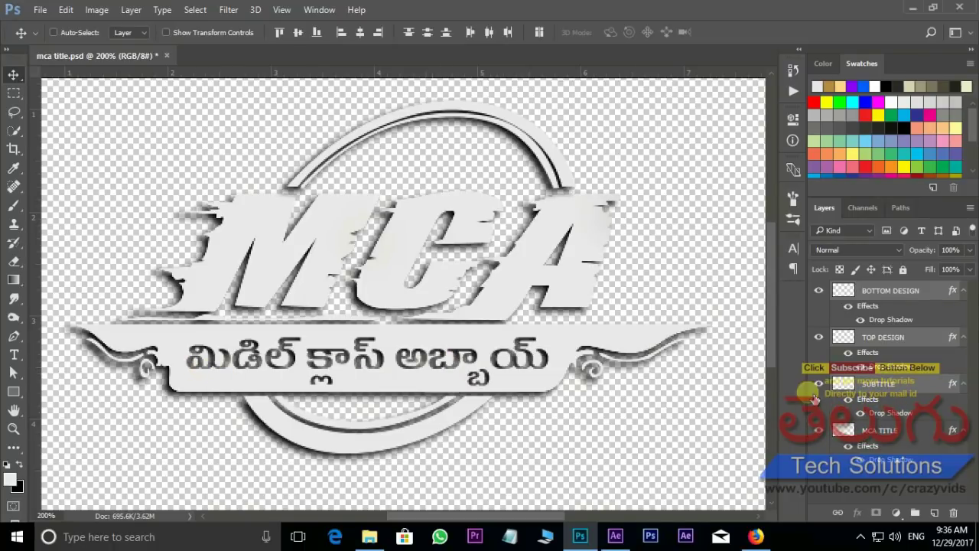
click(820, 383)
click(821, 384)
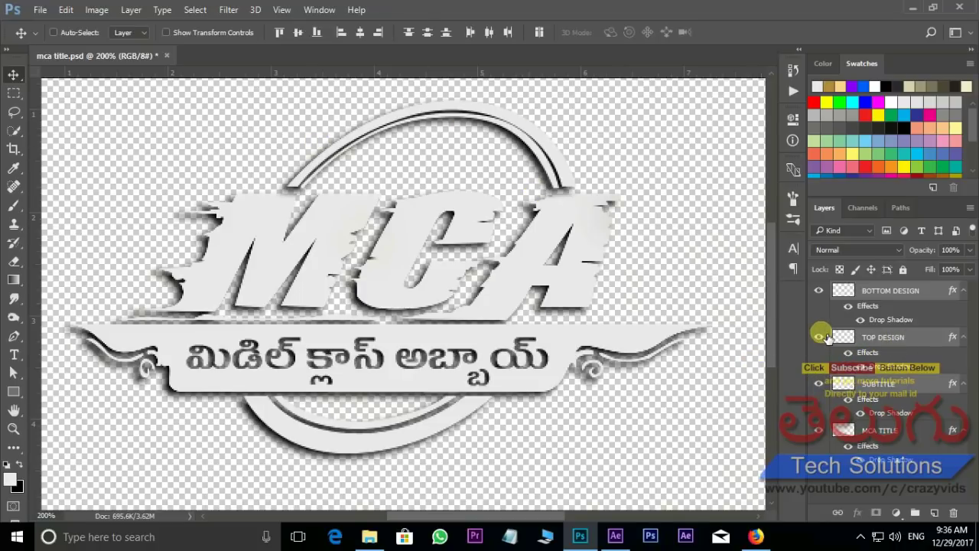
click(819, 336)
click(819, 337)
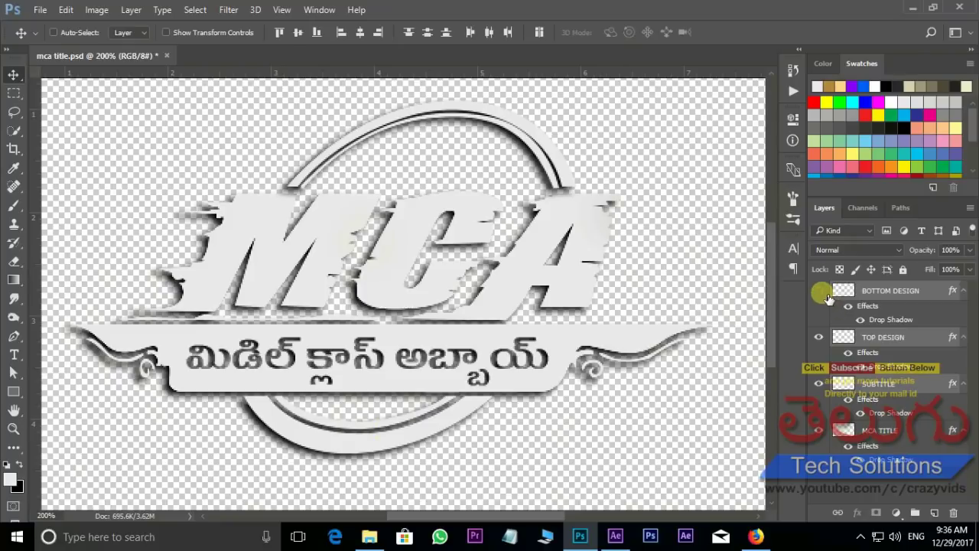
click(820, 292)
click(820, 291)
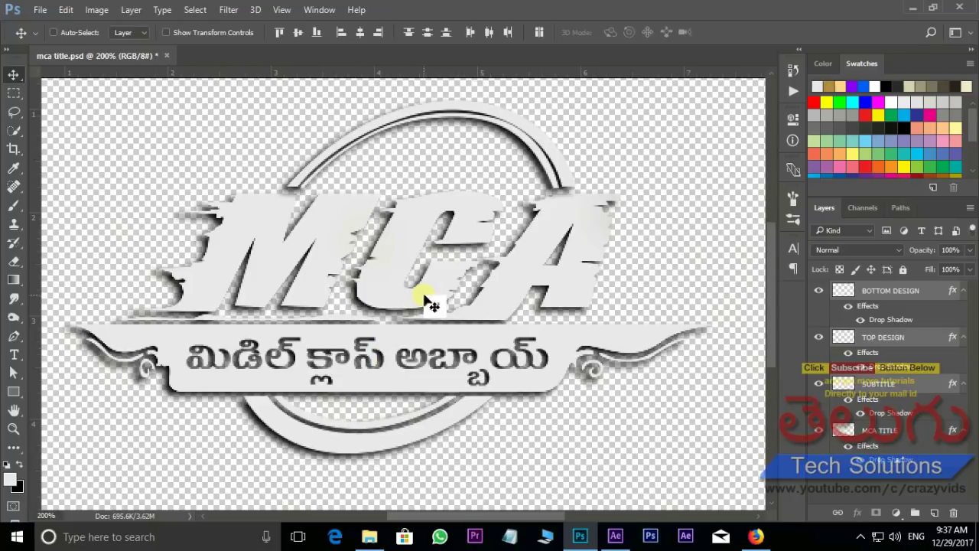
click(615, 536)
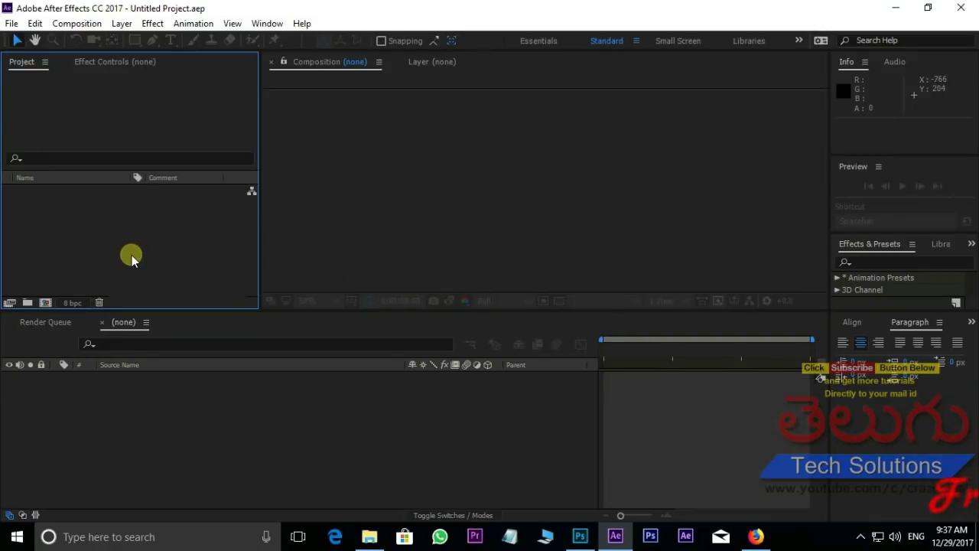
Create Comp 1 (1280×720, 25 fps) and import mca title.psd as Composition with Editable Layer Styles
click(48, 303)
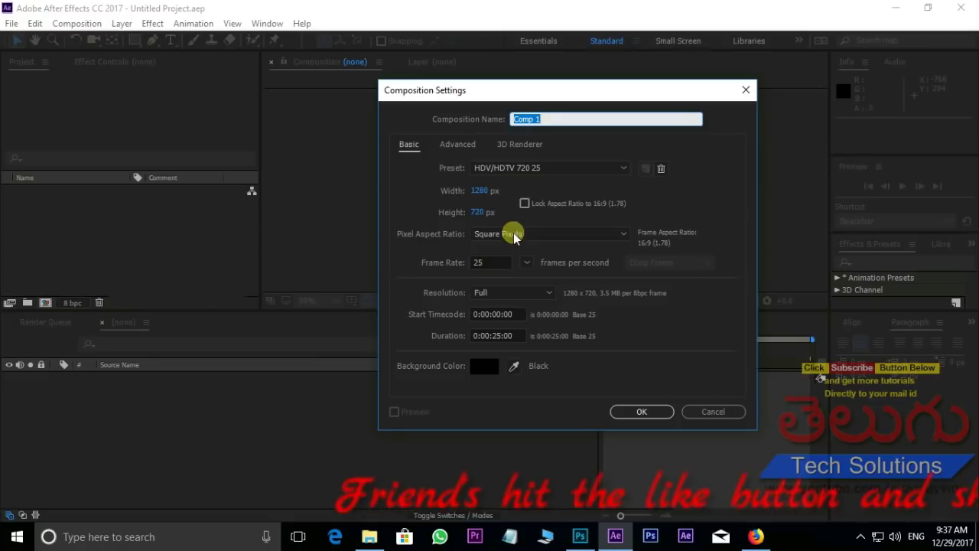
click(643, 412)
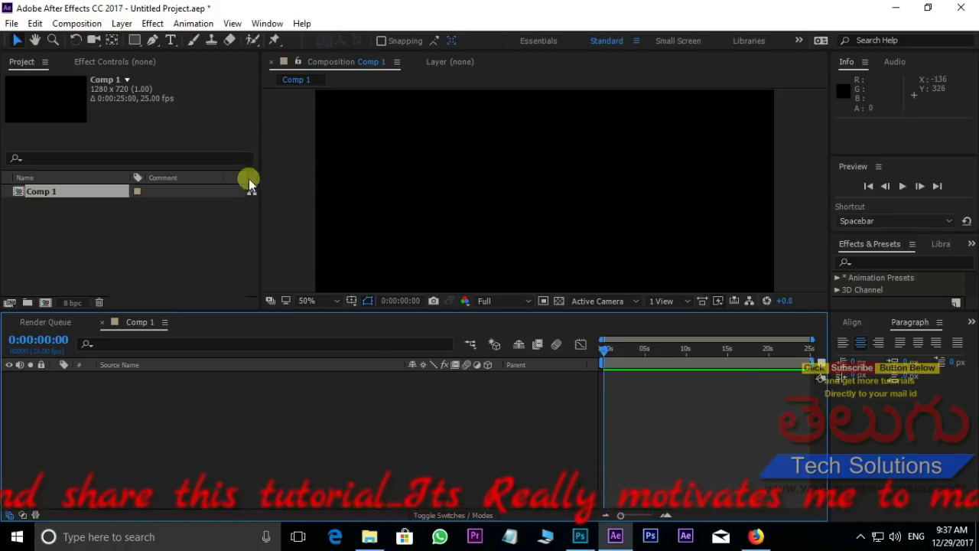
click(135, 241)
double_click(135, 242)
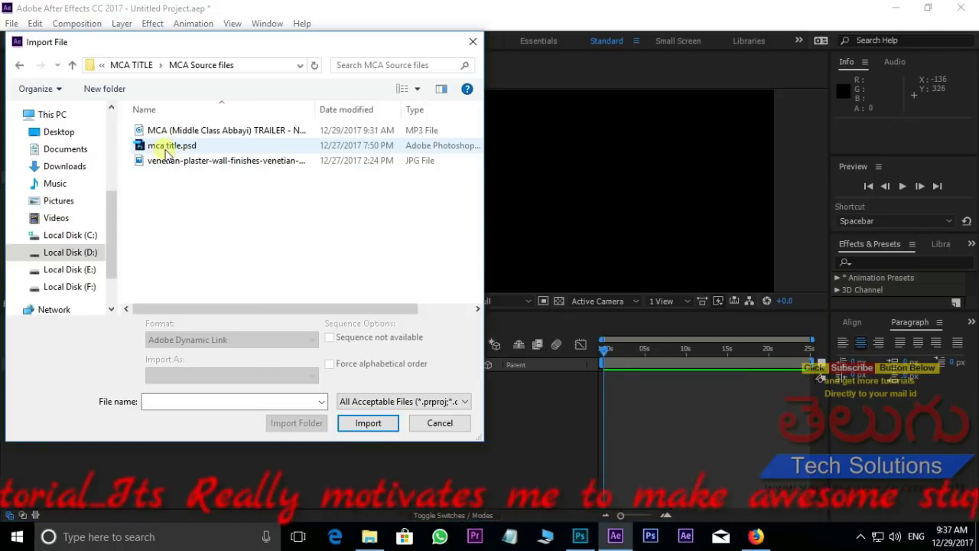
click(178, 148)
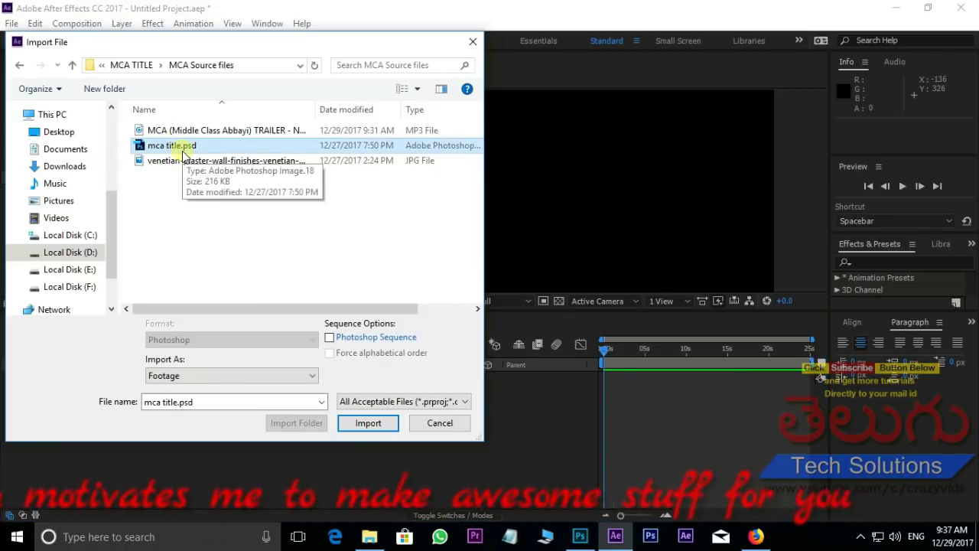
click(365, 428)
click(365, 428)
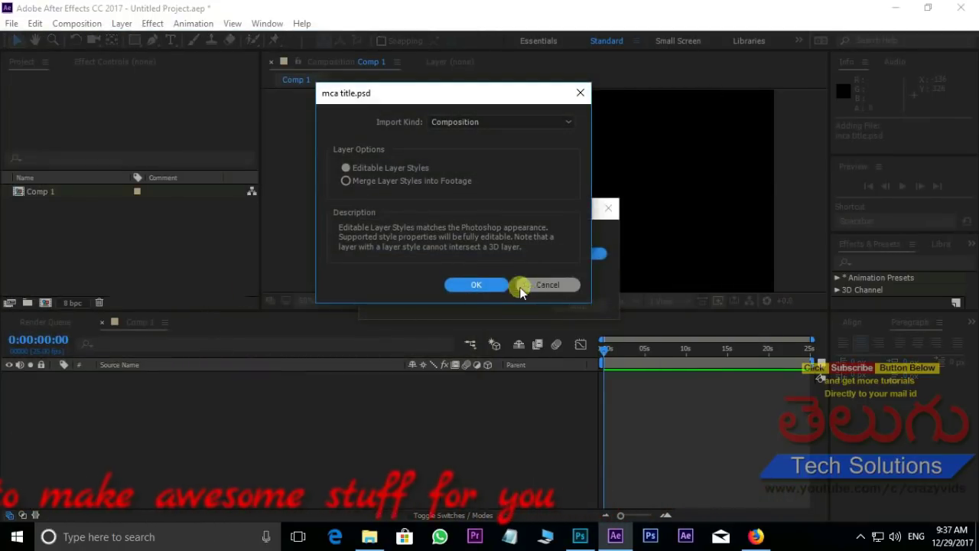
click(485, 285)
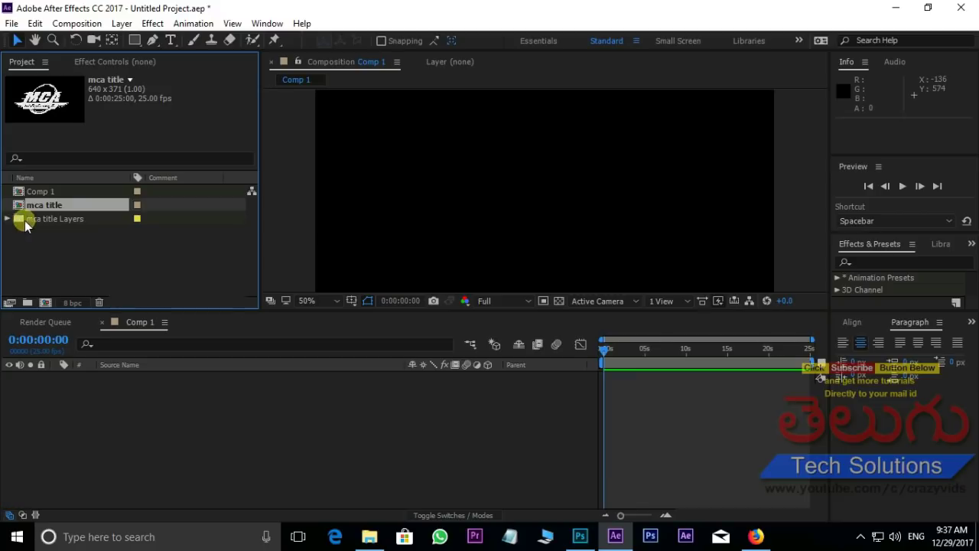
Add the four mca title layers to Comp 1 and slide them earlier in the timeline
click(7, 220)
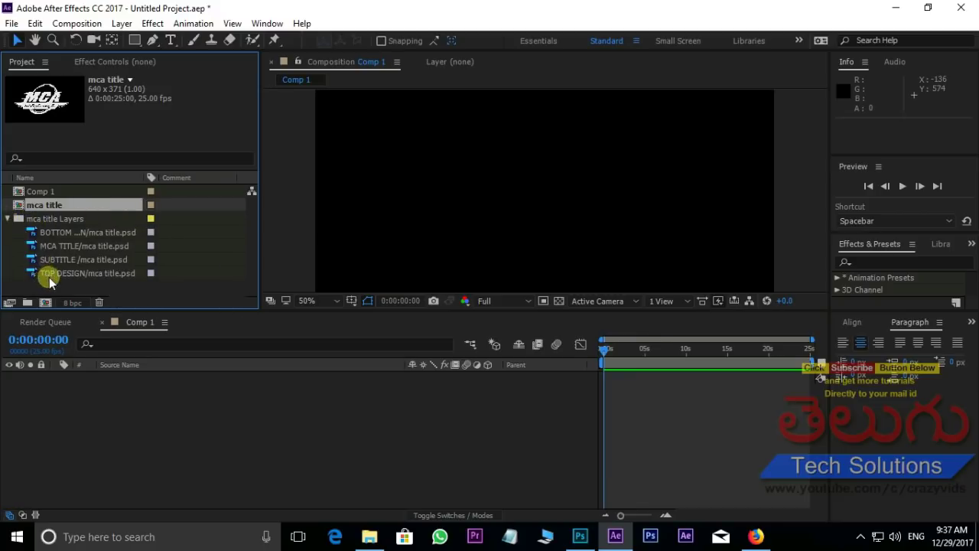
drag(52, 286, 105, 234)
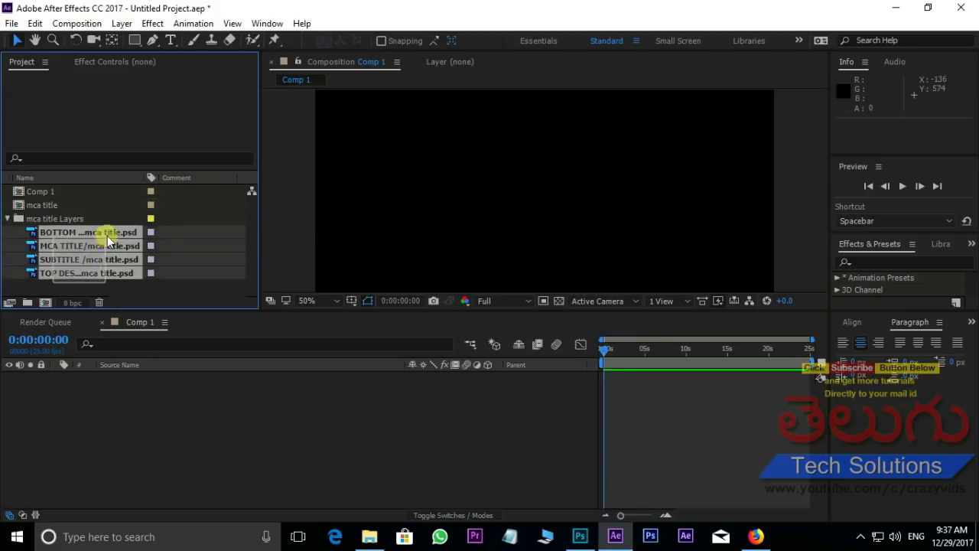
drag(87, 276, 172, 445)
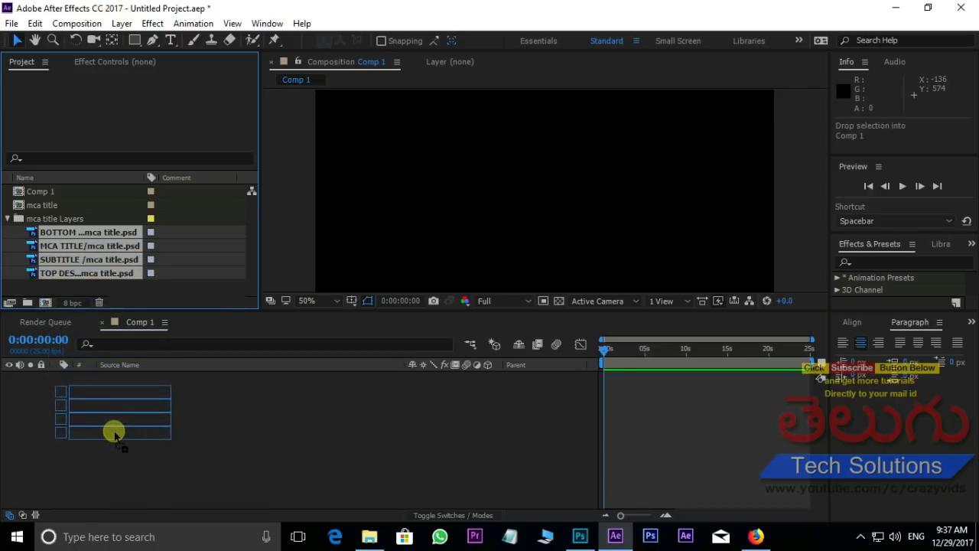
drag(602, 382, 578, 383)
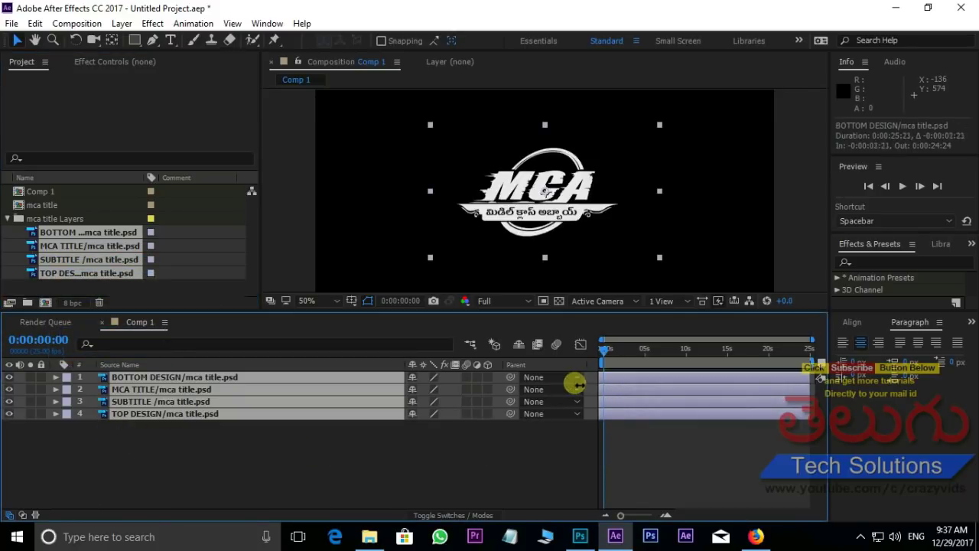
key(comma)
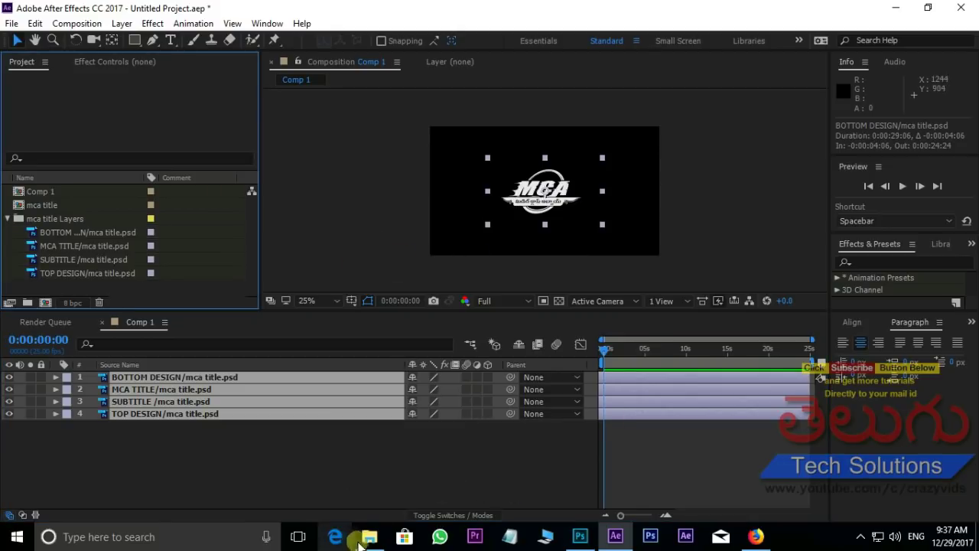
Import the venetian plaster jpg from the MCA Source files folder into the Project panel
click(370, 536)
drag(312, 187, 621, 542)
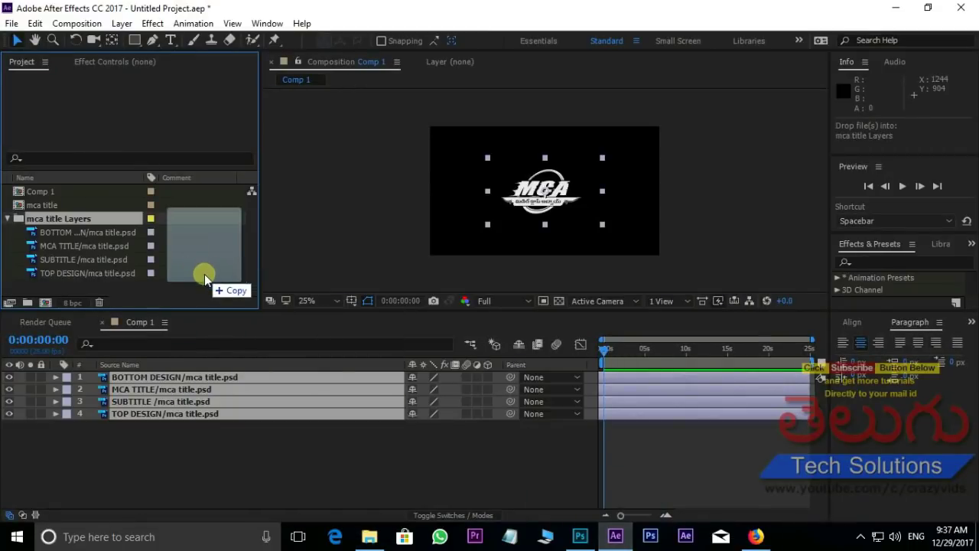
drag(621, 542, 197, 294)
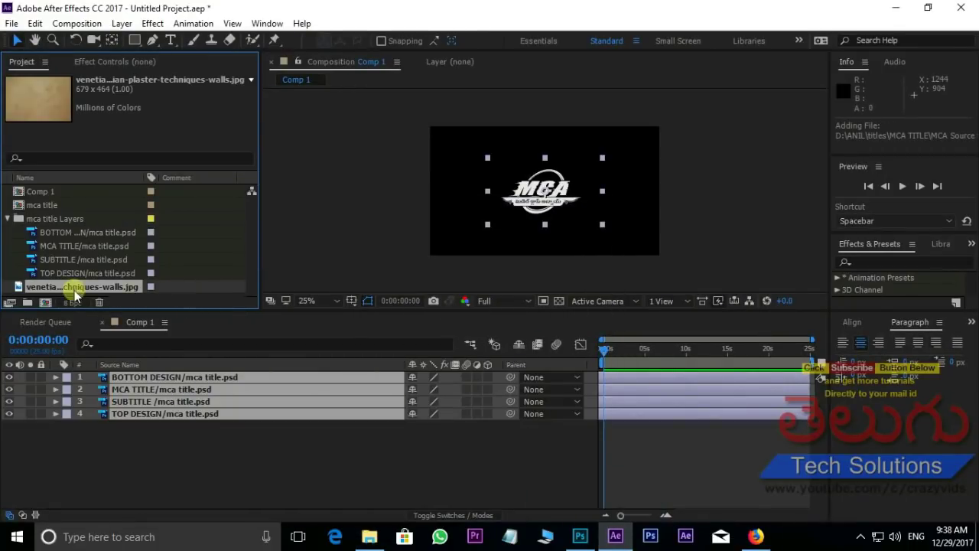
Place the plaster image in Comp 1 and scale it to fill the frame
drag(18, 289, 192, 476)
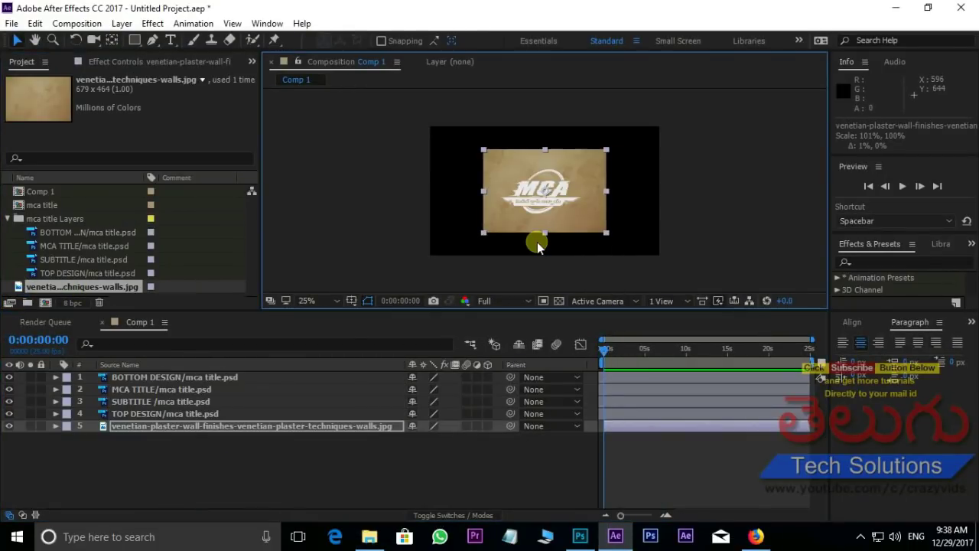
mouse_move(606, 234)
mouse_down()
mouse_move(637, 265)
mouse_move(664, 271)
mouse_up()
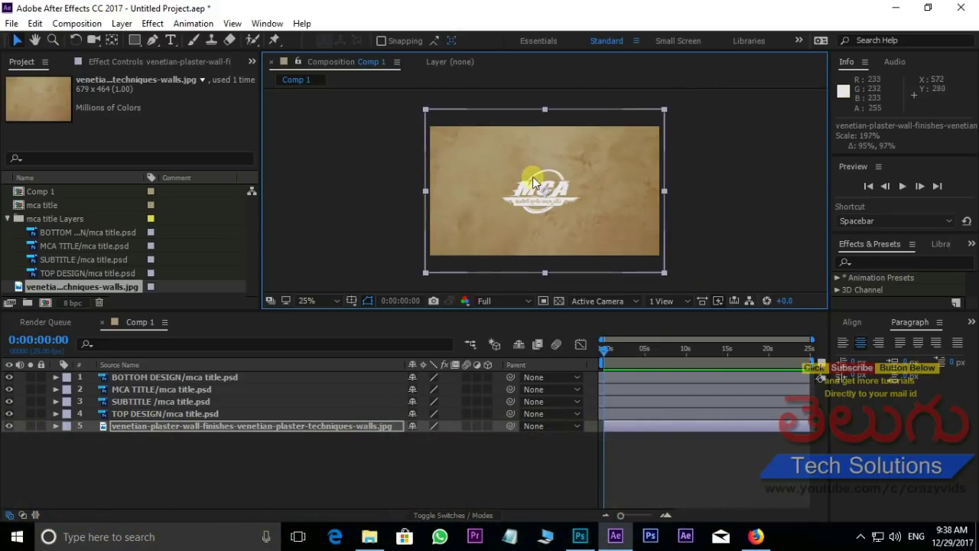
key(period)
key(period)
Scale the four logo layers up to about 111% and hide the safe-area guides
click(180, 414)
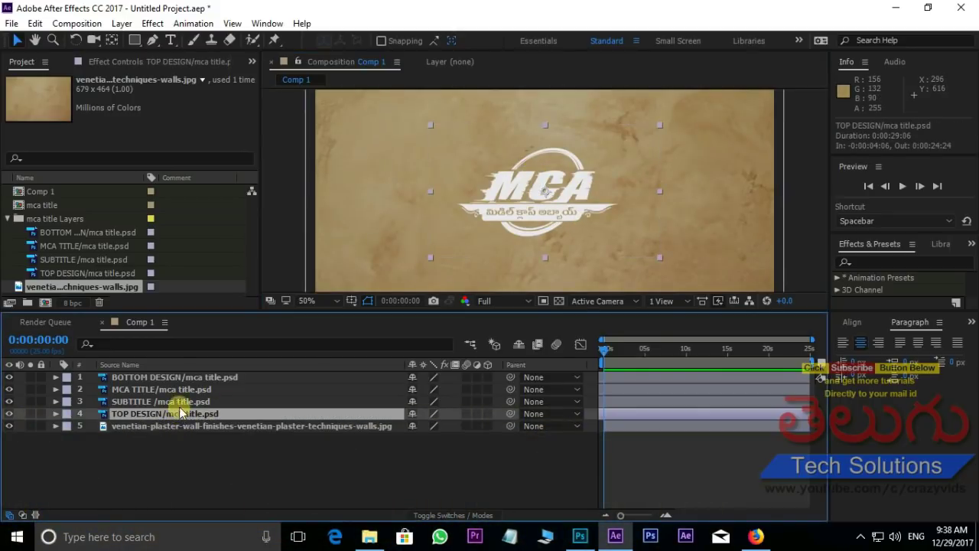
shift+click(180, 379)
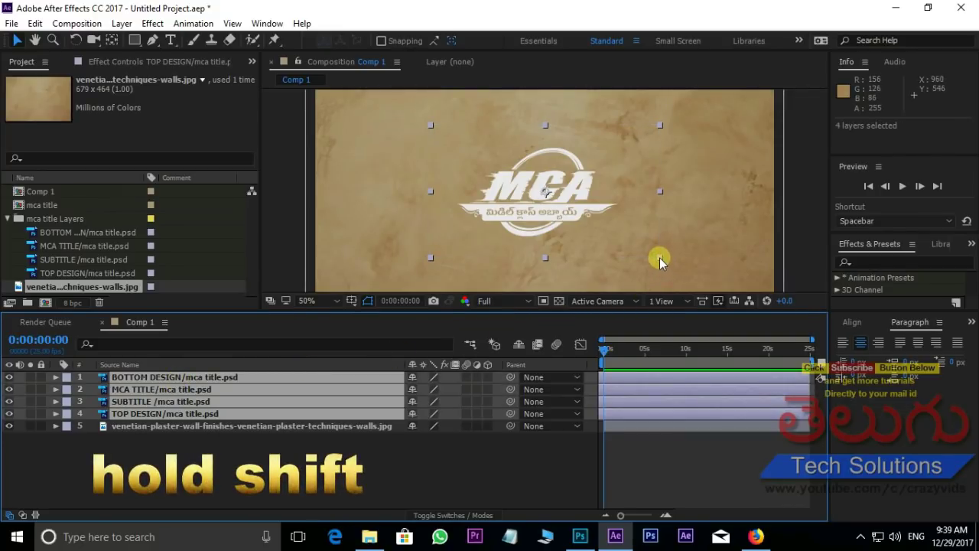
mouse_move(660, 259)
mouse_down()
mouse_move(672, 269)
mouse_move(657, 248)
mouse_move(701, 276)
mouse_up()
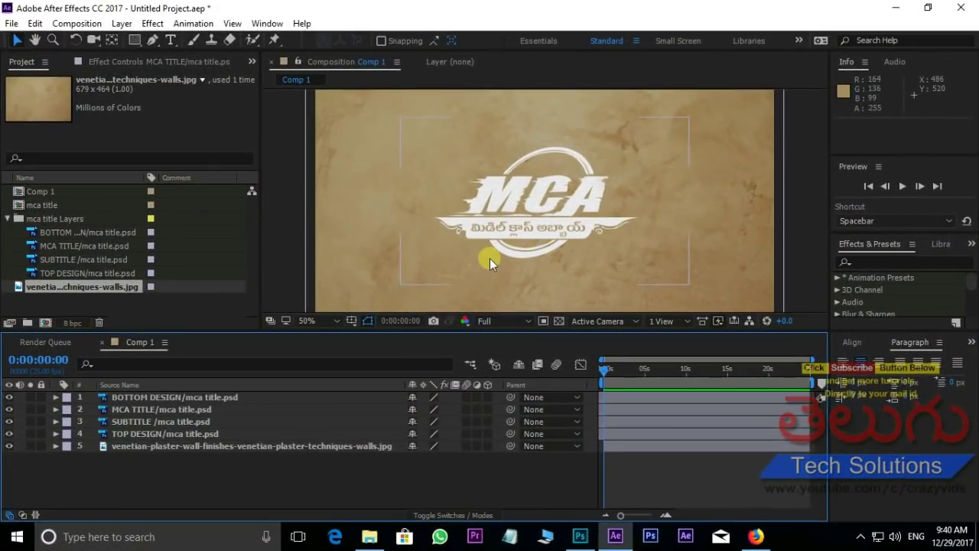
scroll(527, 225, up, 2)
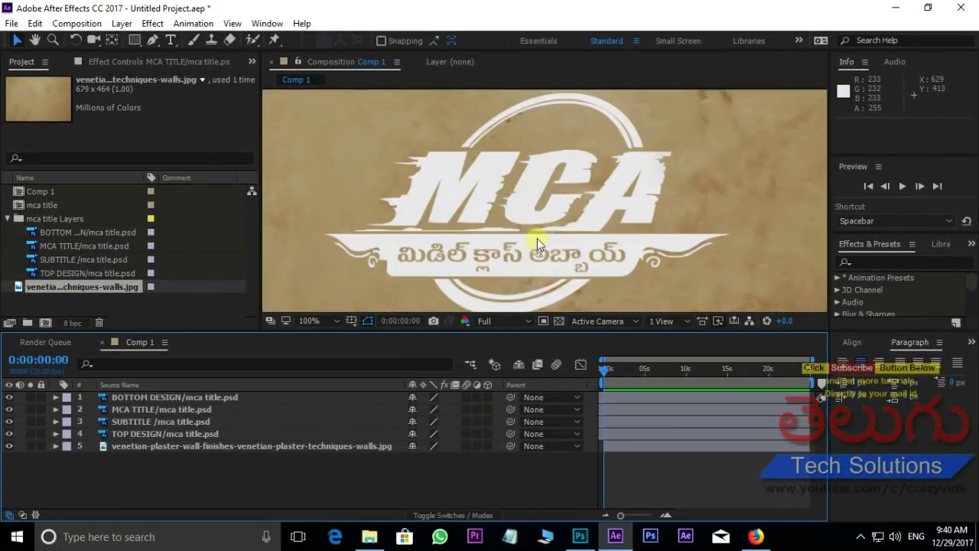
scroll(506, 215, down, 2)
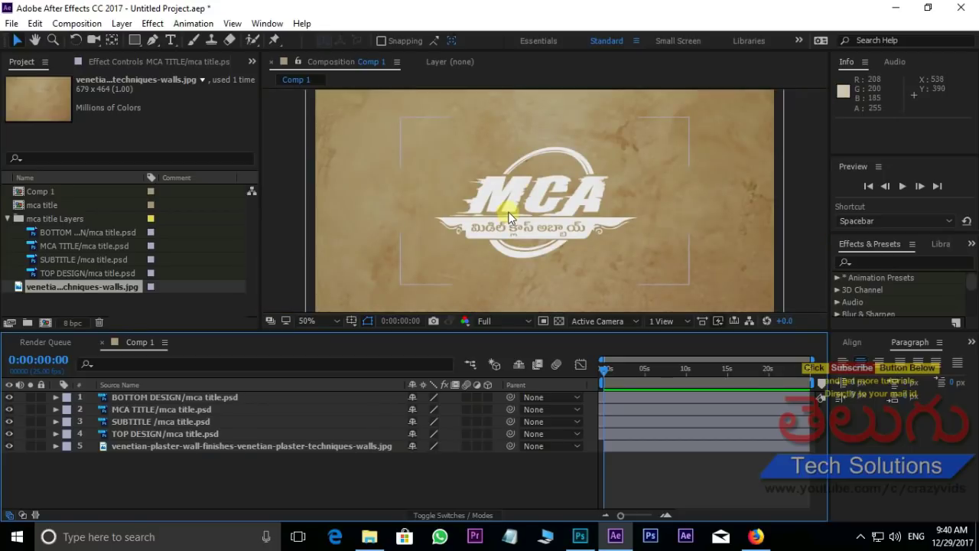
key(apostrophe)
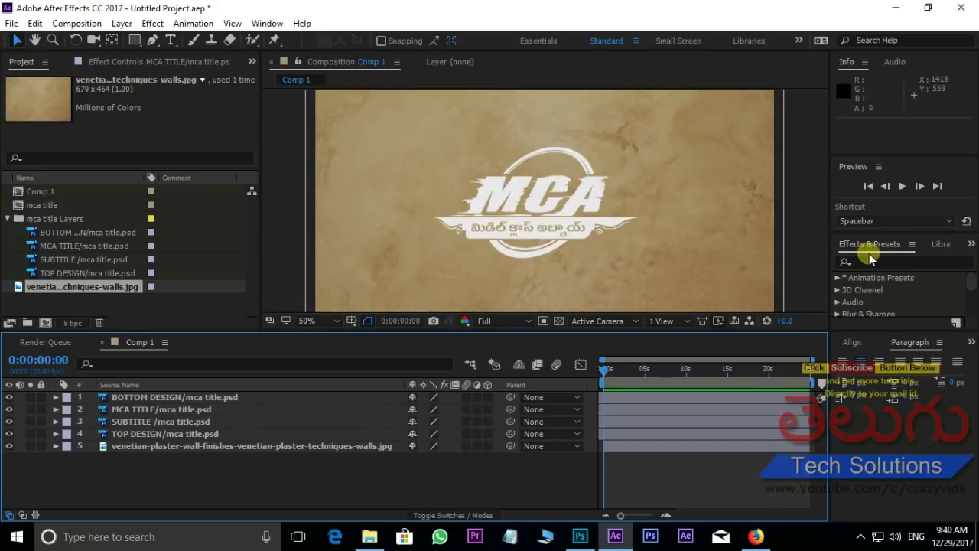
click(267, 24)
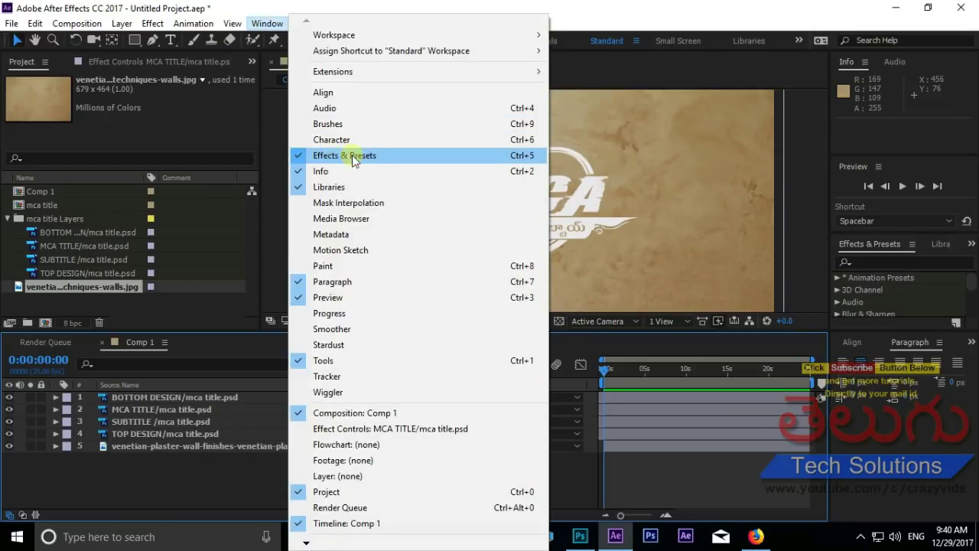
Search 'drop' in Effects & Presets and apply Drop Shadow to the MCA TITLE layer
click(308, 159)
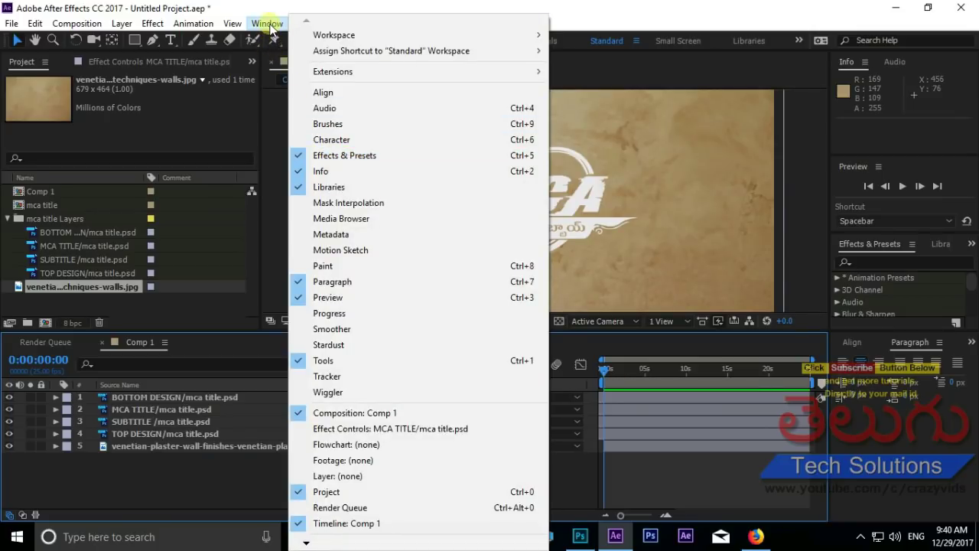
click(870, 264)
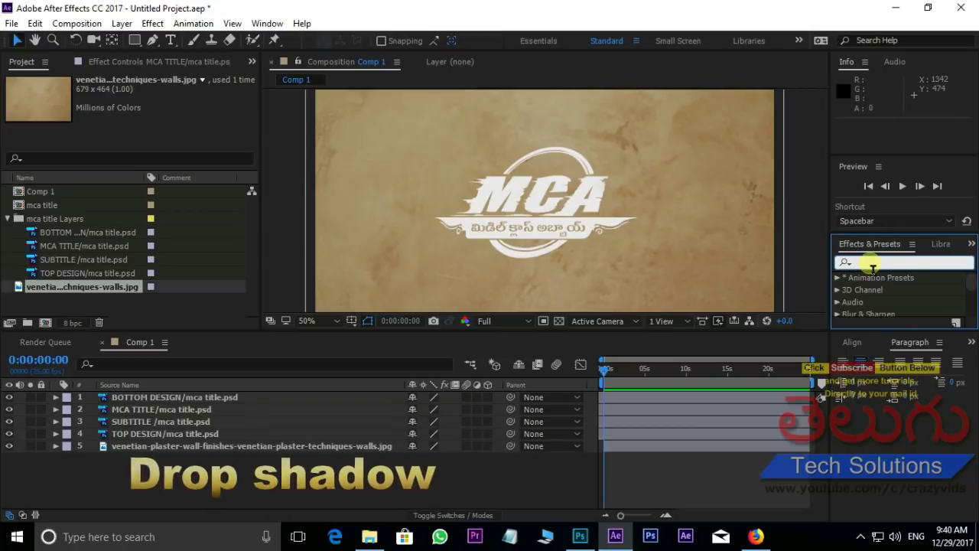
text(drop)
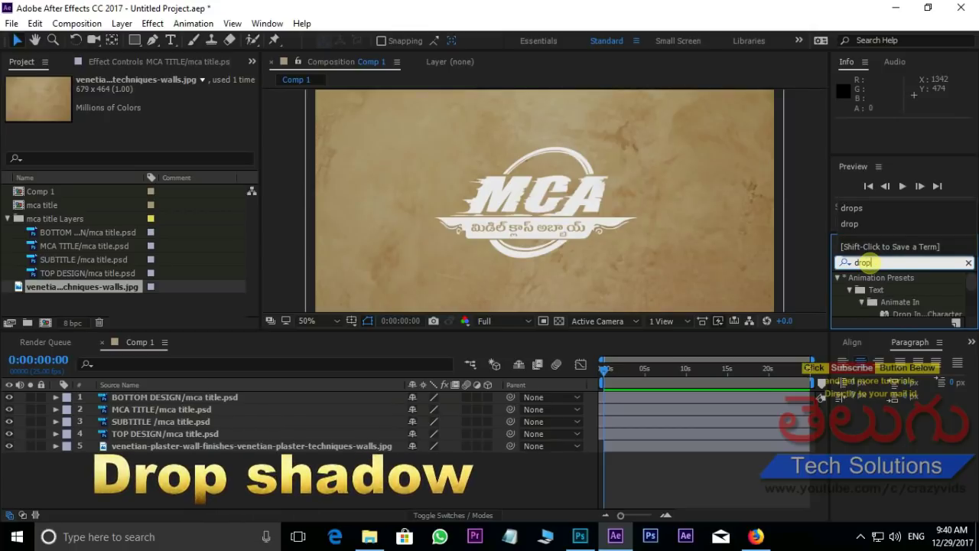
scroll(970, 314, down, 5)
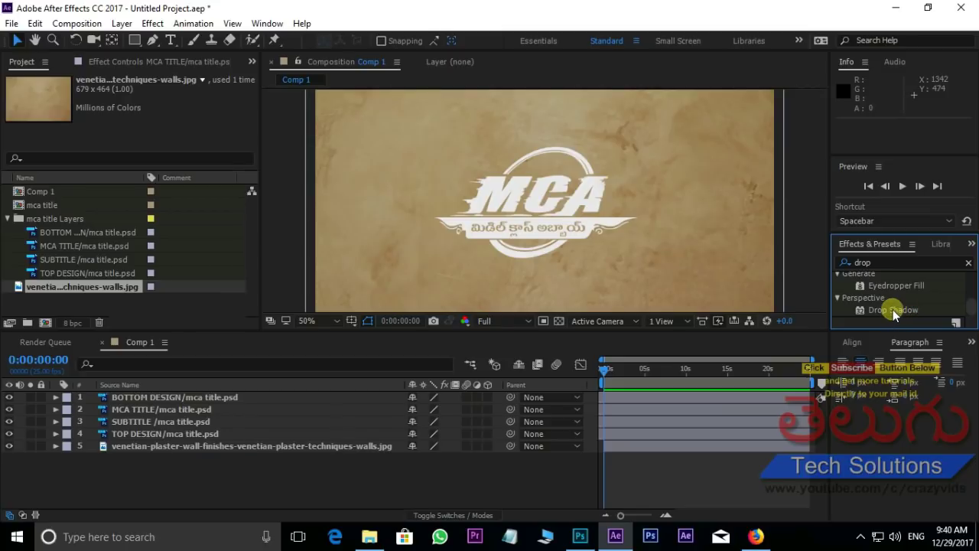
drag(893, 310, 194, 413)
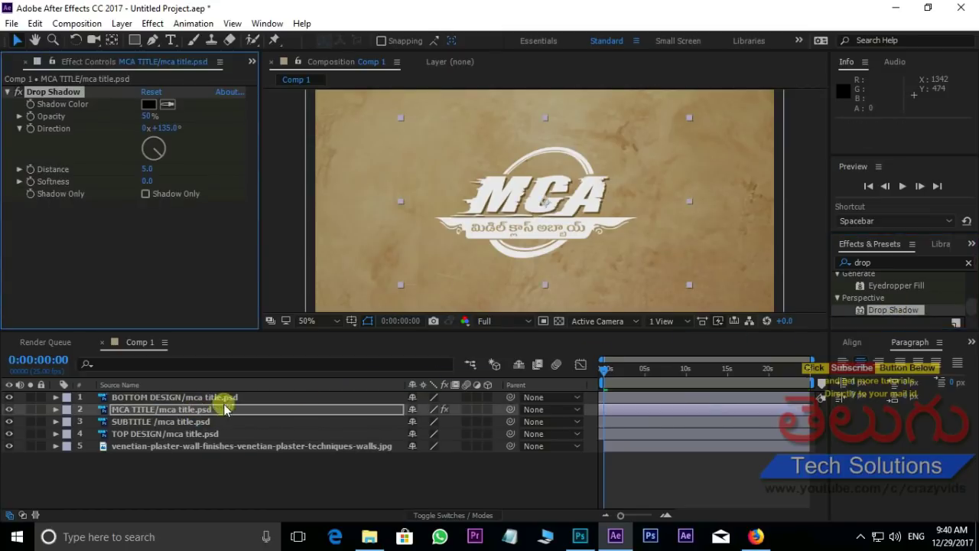
Set the shadow to 58% opacity and 253° direction, then zoom in to inspect the lettering
scroll(526, 175, up, 2)
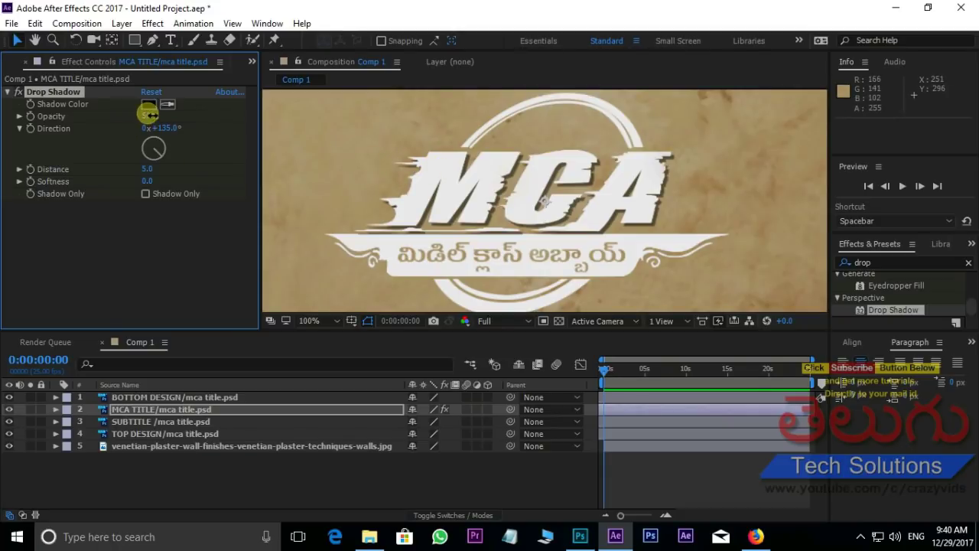
drag(148, 115, 155, 113)
scroll(494, 211, up, 1)
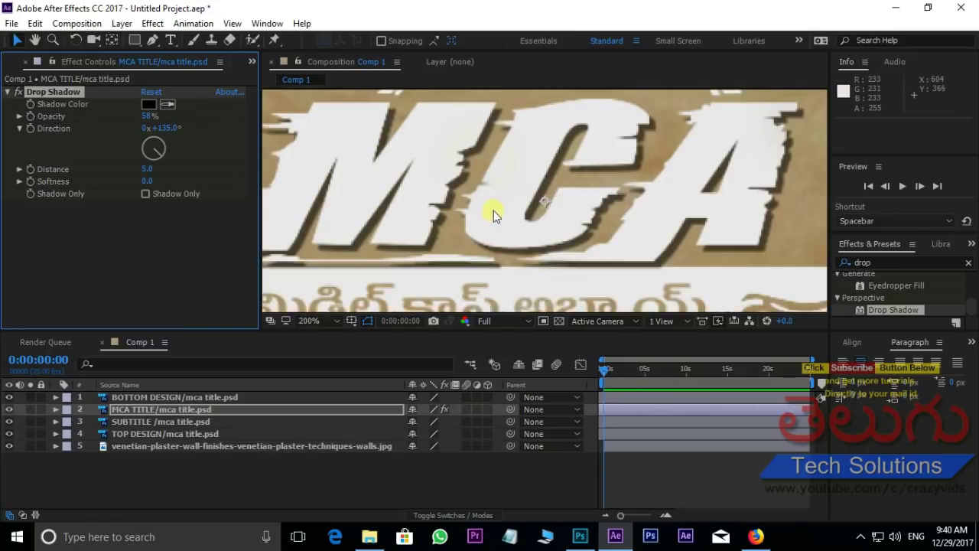
drag(493, 210, 523, 220)
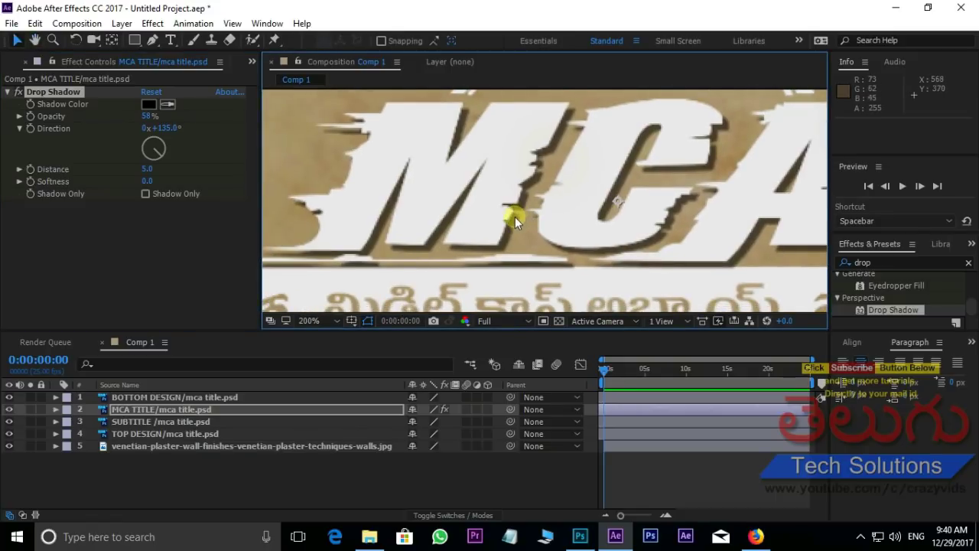
drag(616, 221, 512, 212)
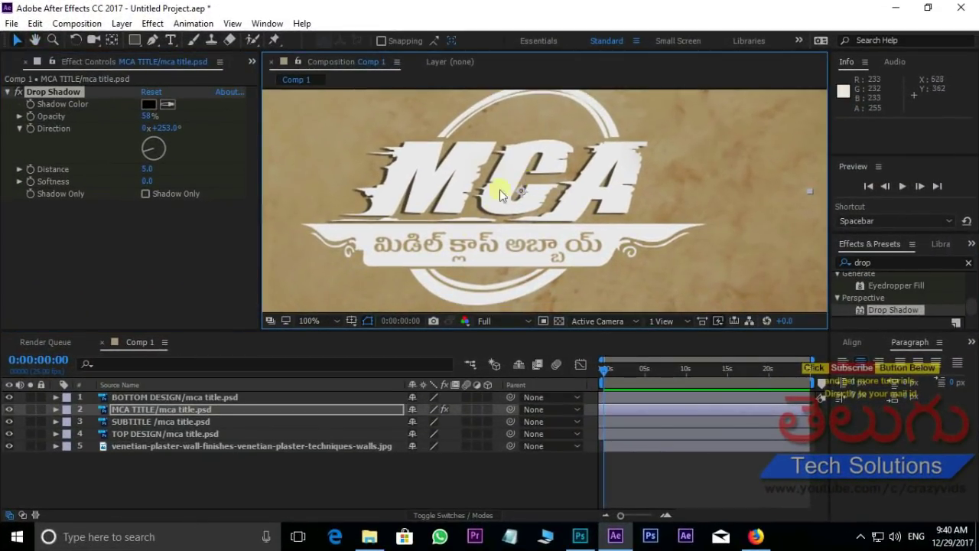
Copy the Drop Shadow effect from the MCA TITLE layer
click(56, 409)
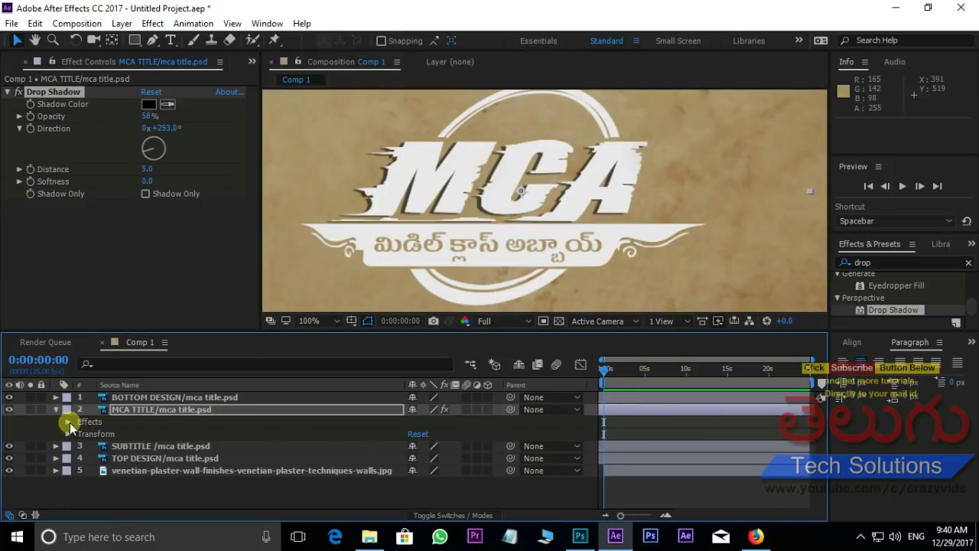
click(69, 422)
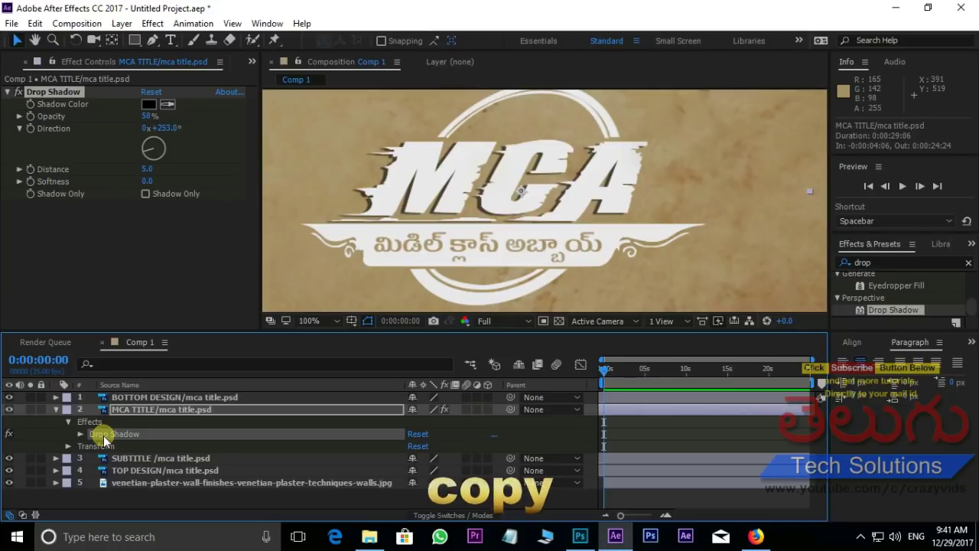
click(35, 23)
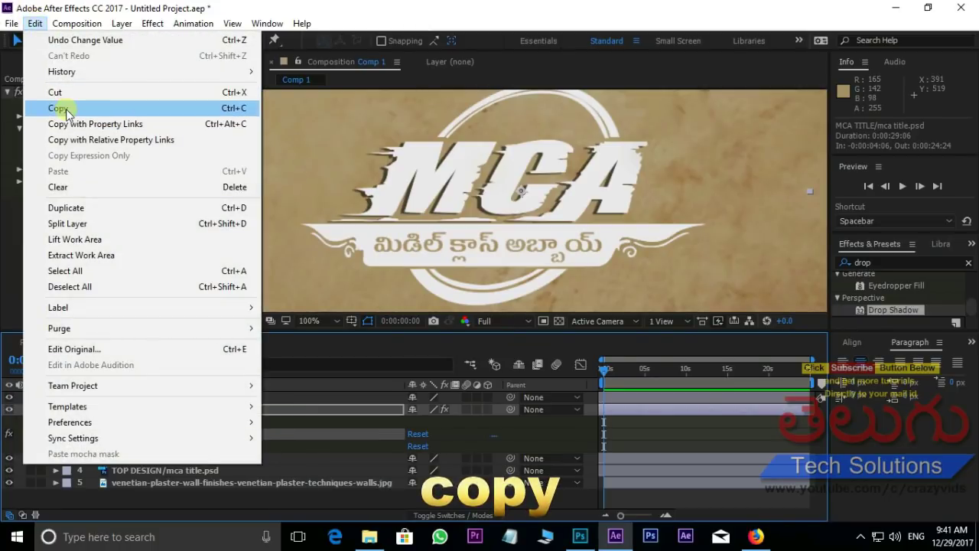
click(66, 109)
click(55, 406)
Paste the Drop Shadow onto the BOTTOM DESIGN, SUBTITLE and TOP DESIGN layers
click(141, 397)
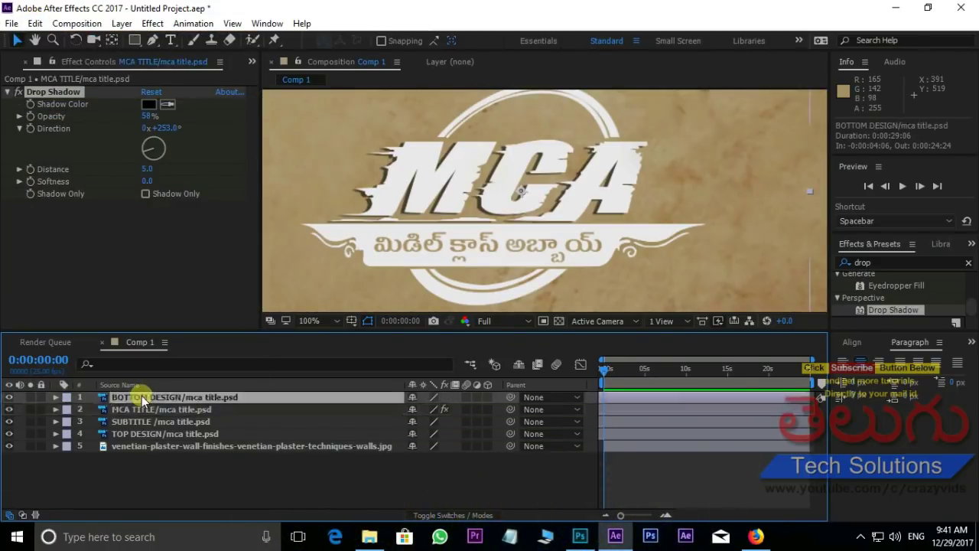
ctrl+click(146, 422)
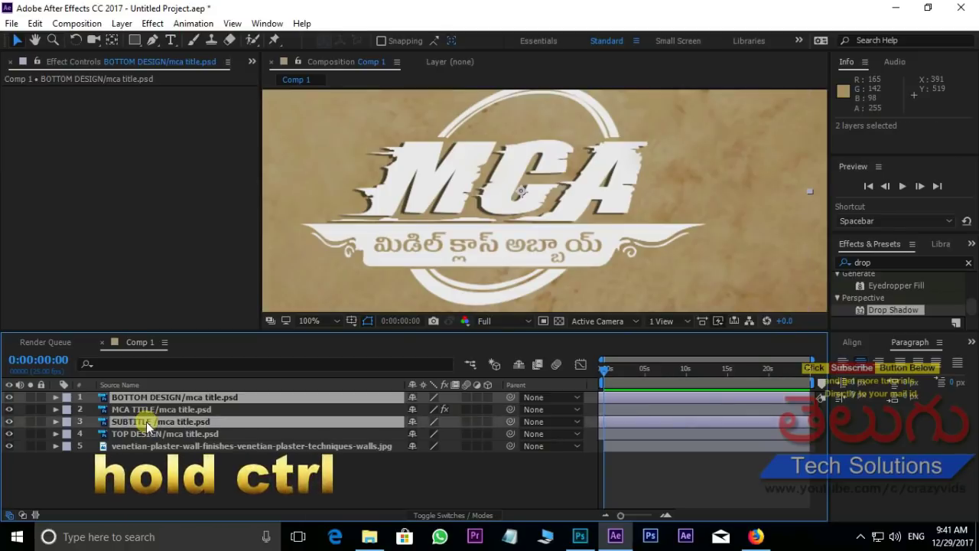
ctrl+click(149, 431)
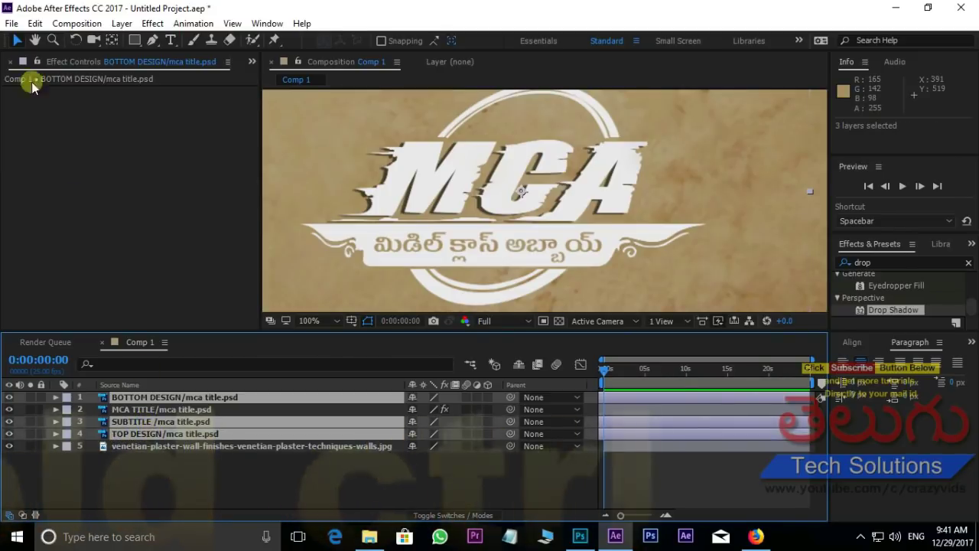
click(35, 23)
click(50, 170)
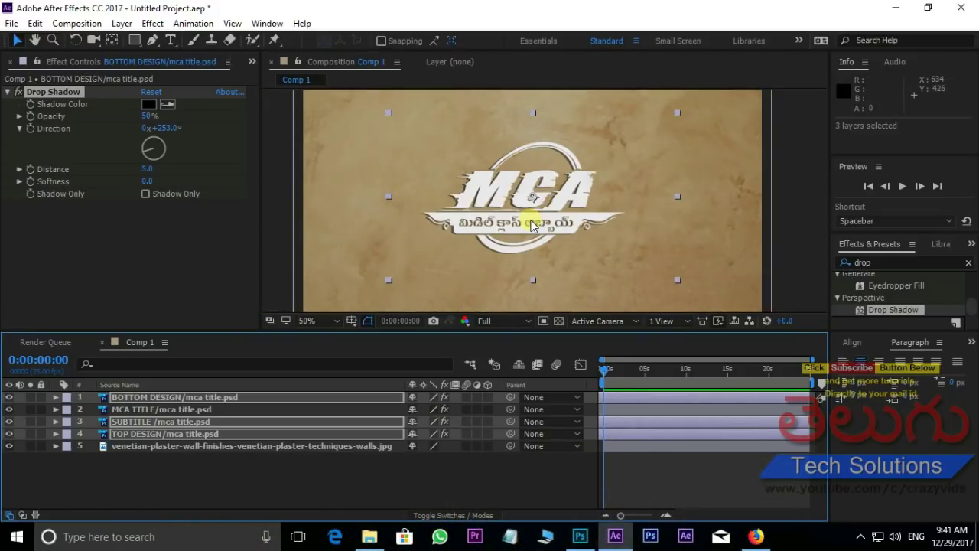
key(comma)
key(comma)
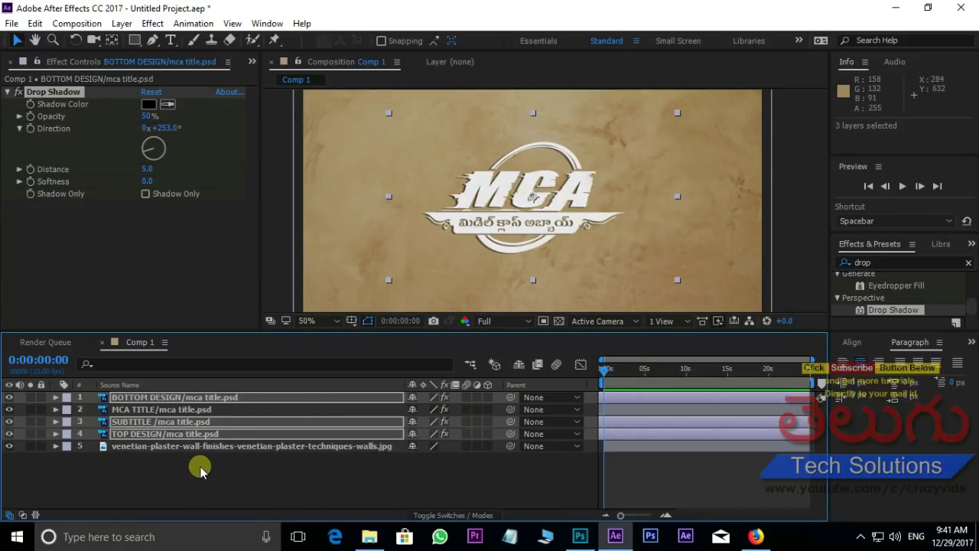
click(122, 452)
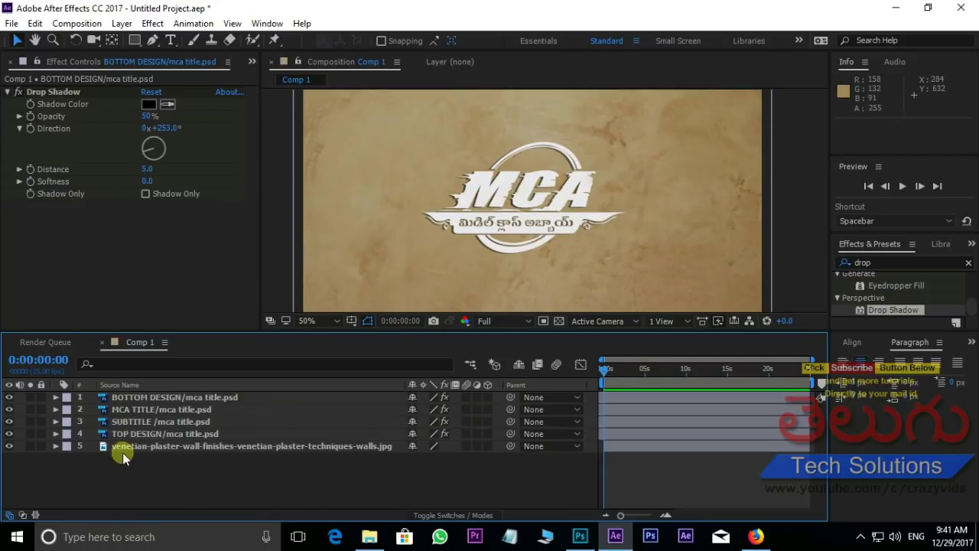
Hide the BOTTOM DESIGN, SUBTITLE and TOP DESIGN layers
click(9, 398)
click(9, 421)
click(9, 433)
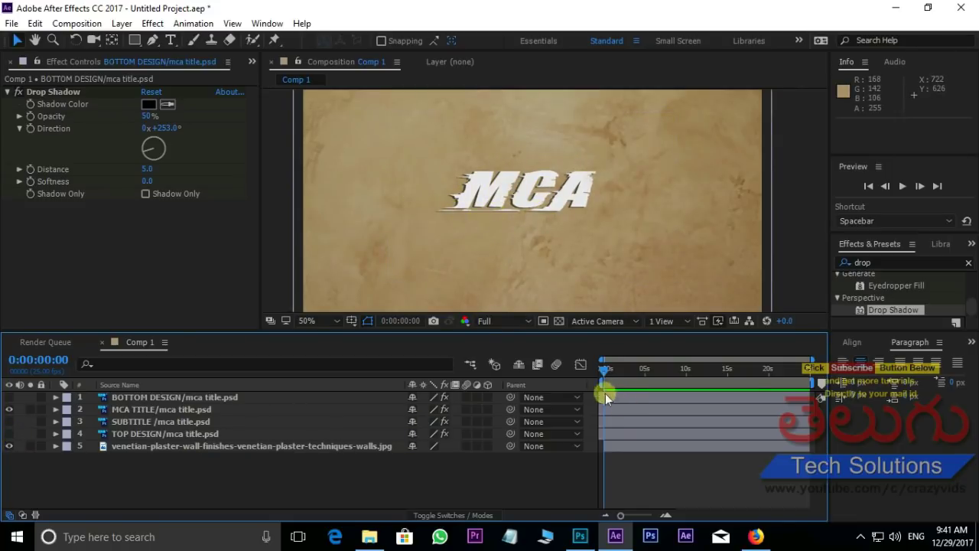
Zoom the timeline to about six seconds and move the current time to 0:00:00:22
drag(620, 514, 631, 515)
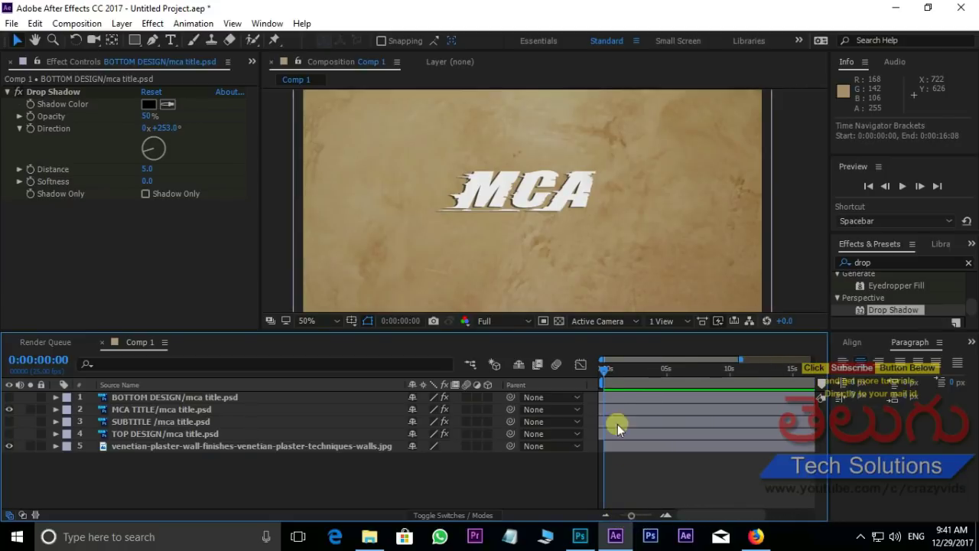
click(608, 369)
drag(607, 369, 611, 370)
drag(631, 515, 643, 514)
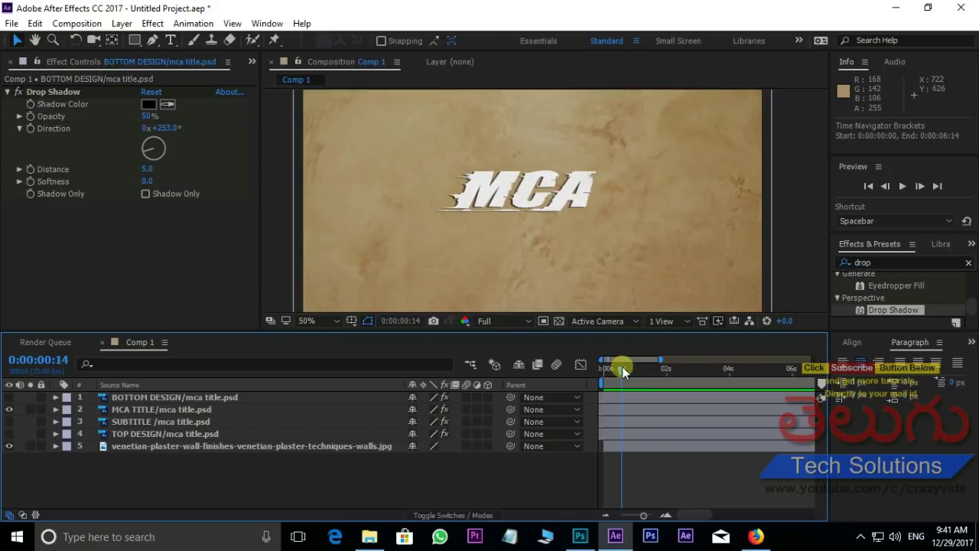
drag(621, 364, 632, 371)
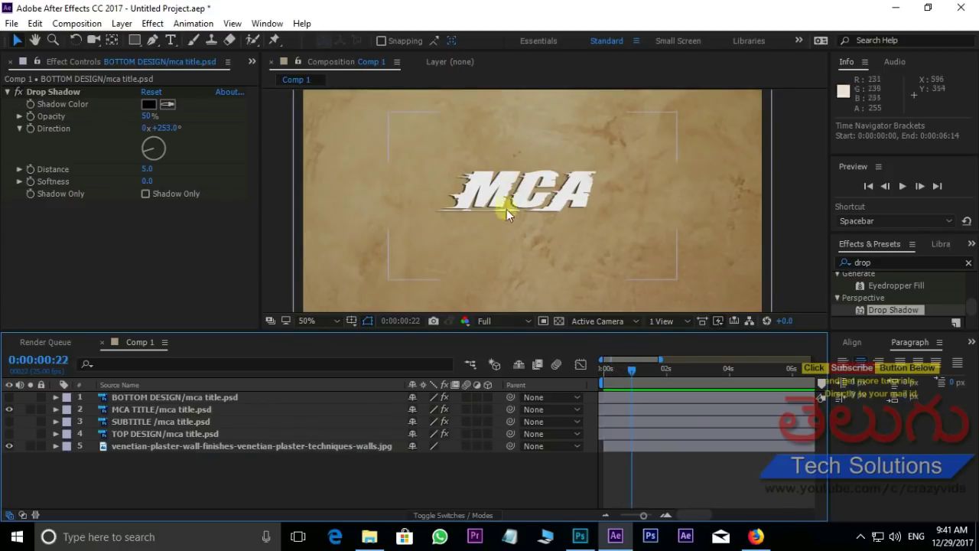
Show only the MCA TITLE layer's Position property (640.0, 360.0)
click(157, 410)
key(p)
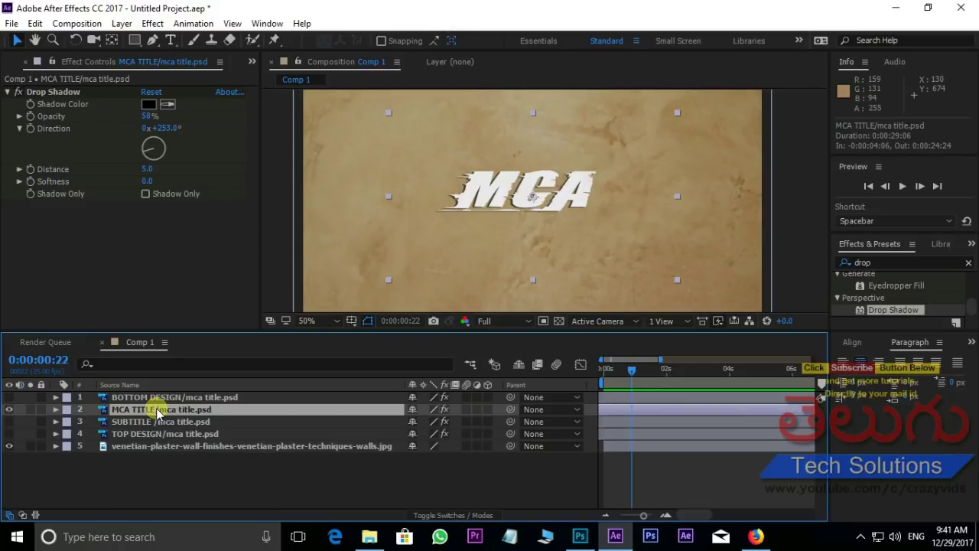
key(p)
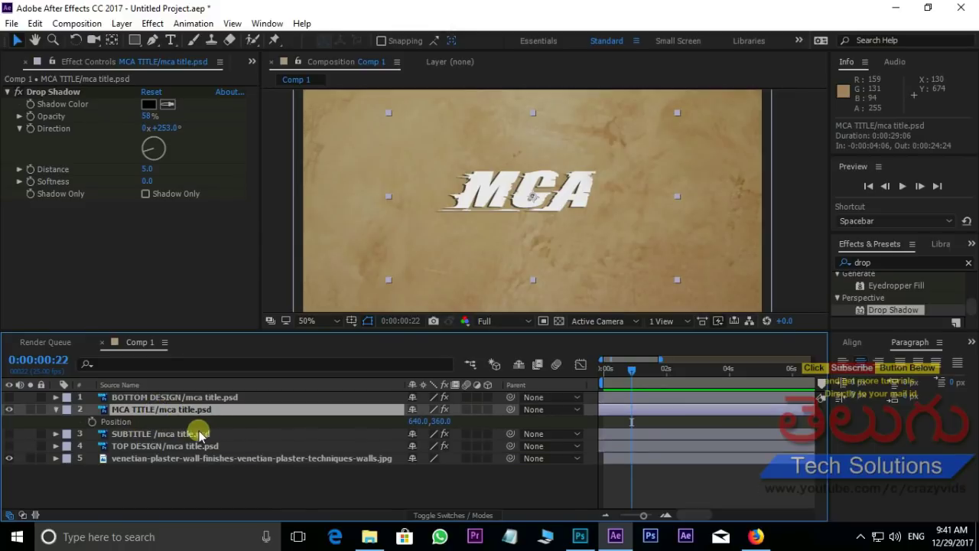
Keyframe the MCA title's Position so it starts off the left edge at -228,360 at frame 0
click(91, 421)
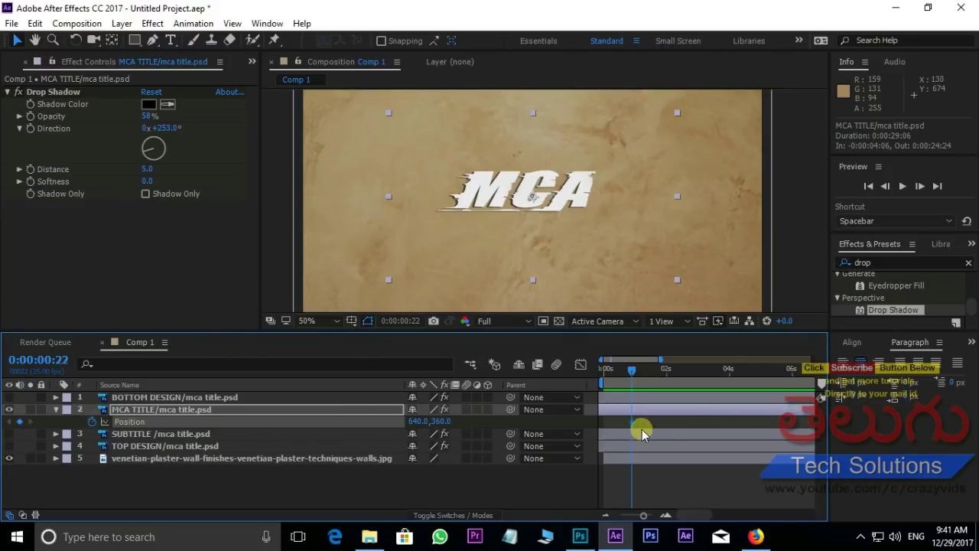
drag(631, 370, 620, 373)
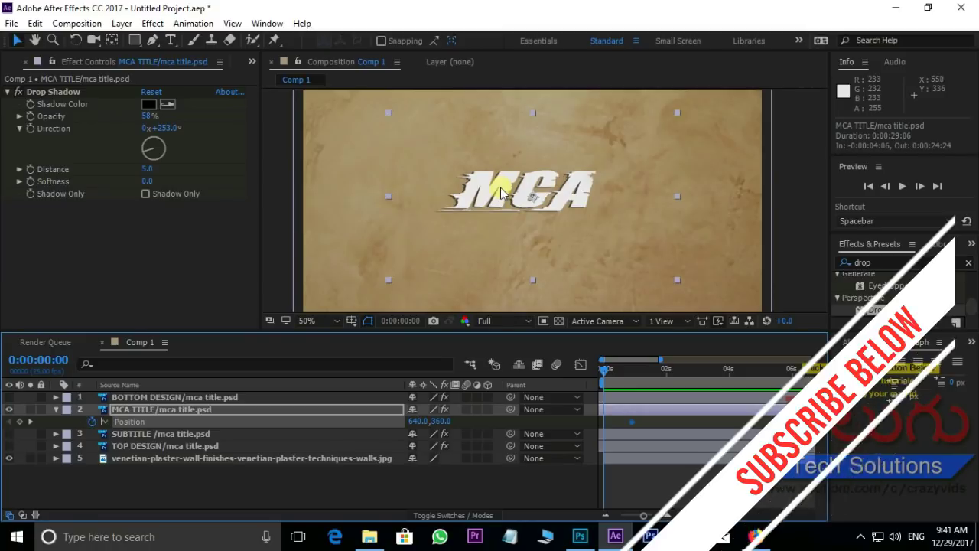
key(shift+Left)
key(shift+Left)
key(shift+Left)
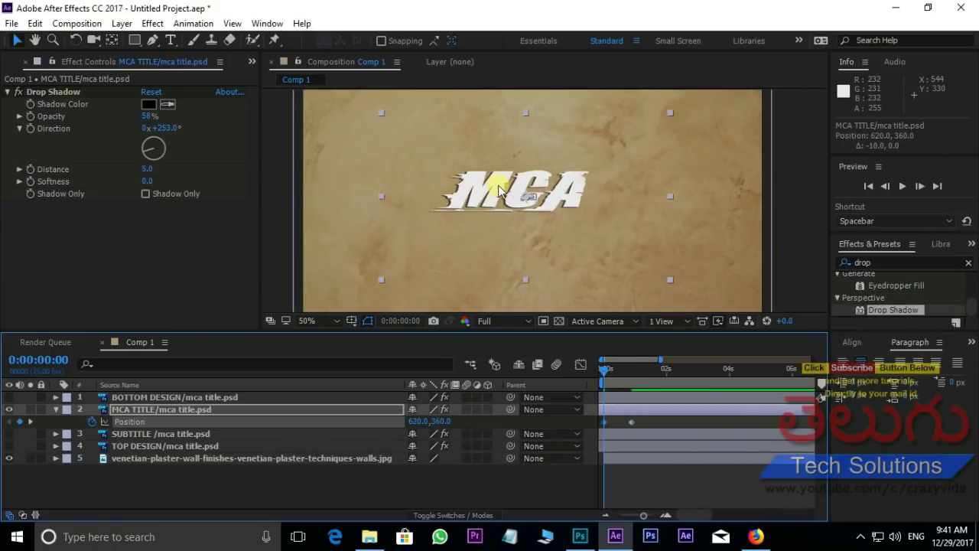
key(shift+Left)
key(shift+Left)
key(shift+Left)
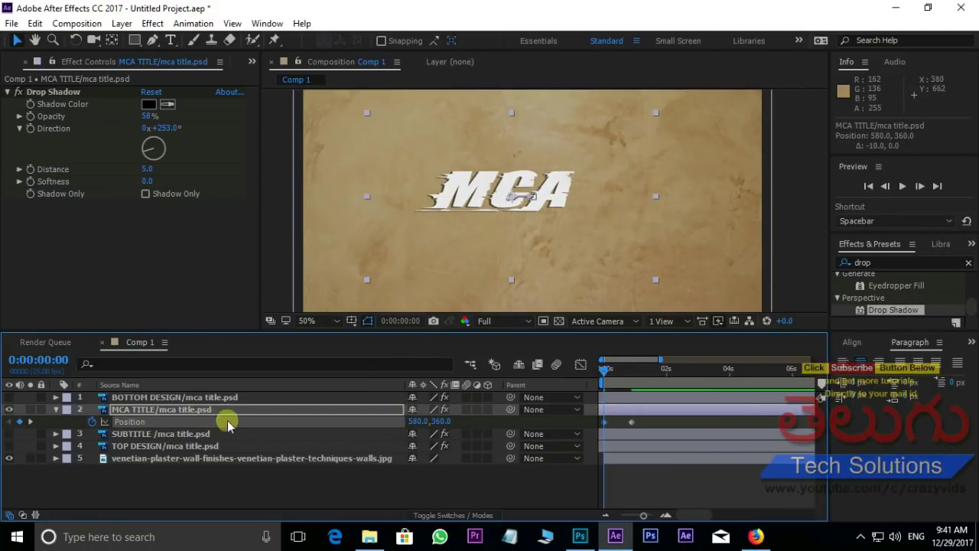
drag(405, 420, 148, 393)
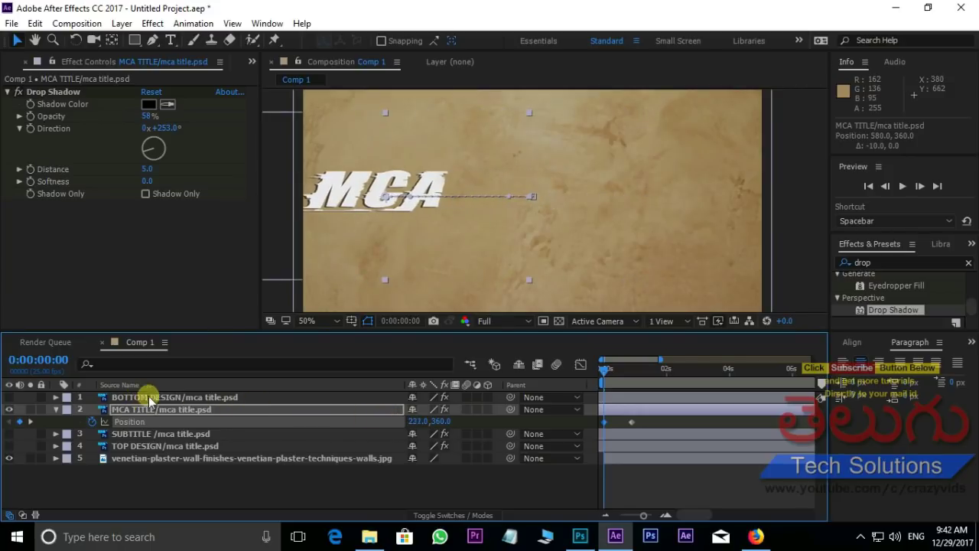
drag(413, 420, 211, 394)
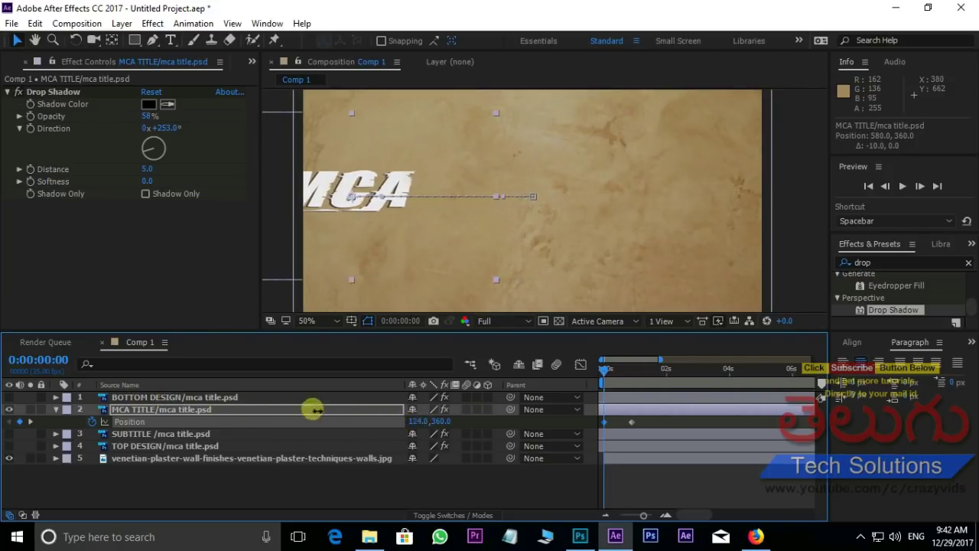
drag(415, 419, 290, 417)
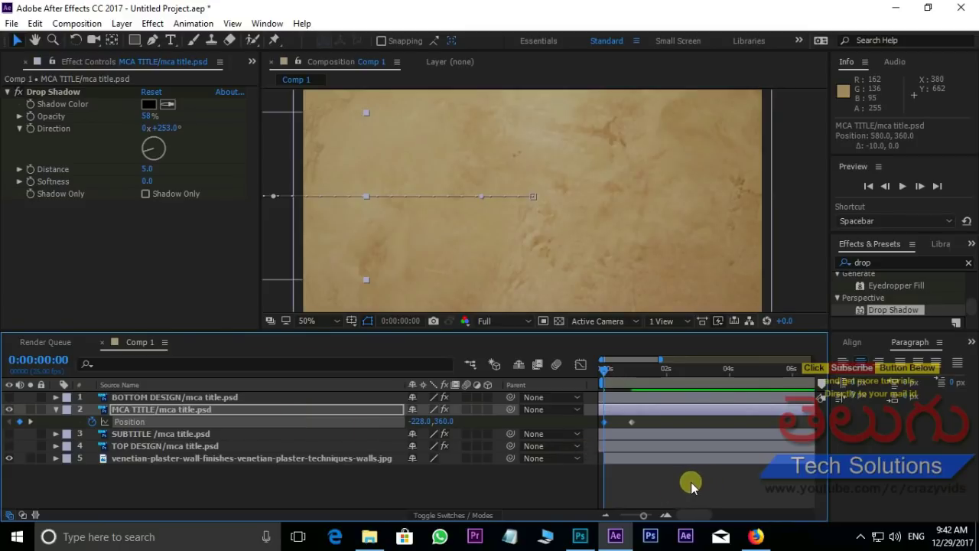
key(space)
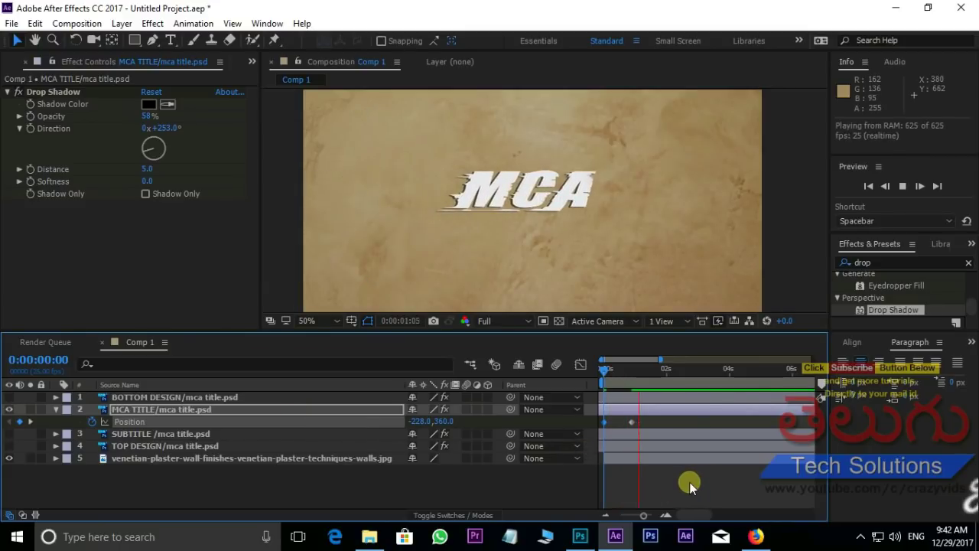
Move the ending Position keyframe to 0:00:00:12 so the title lands at 640,360
click(632, 422)
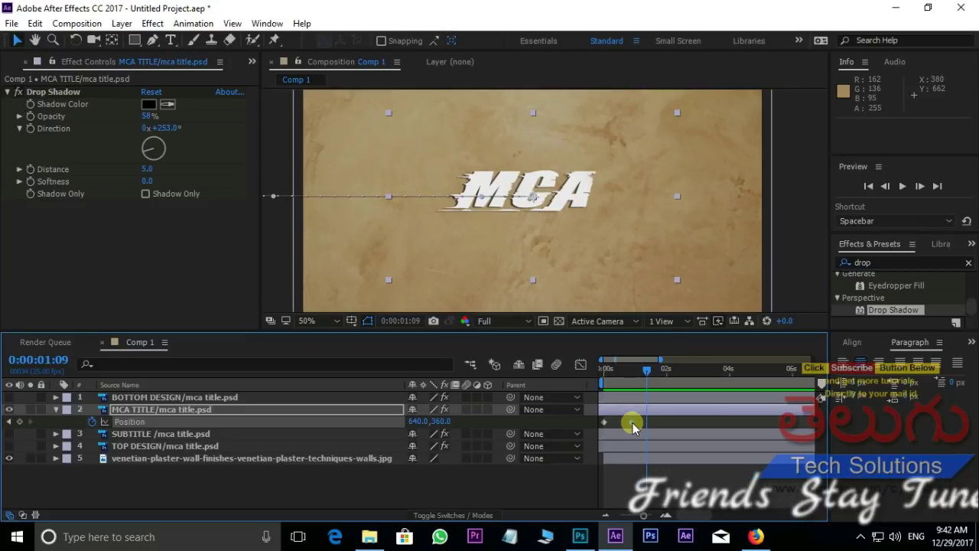
drag(632, 422, 618, 422)
key(Home)
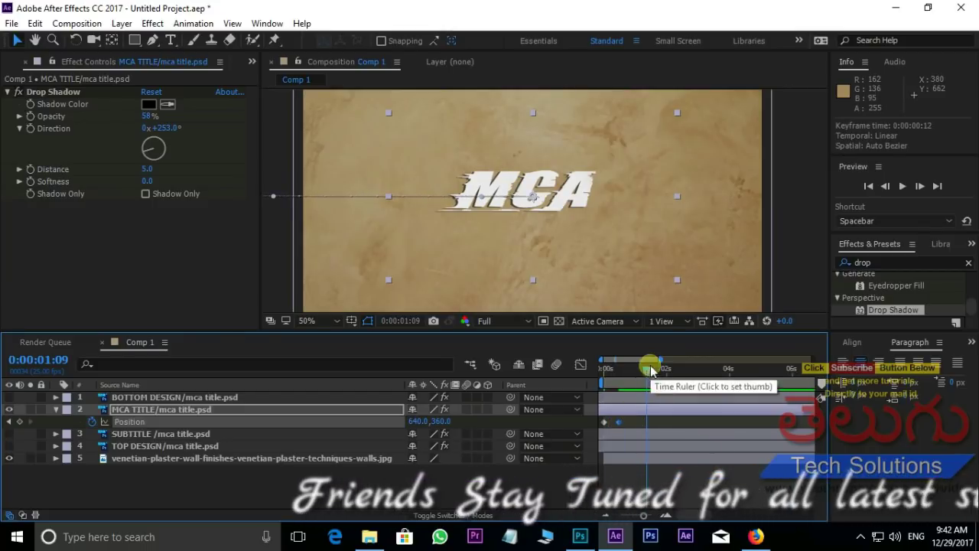
Enable motion blur on the title and preview the slide-in up to frame 13
click(540, 369)
scroll(606, 237, up, 2)
key(space)
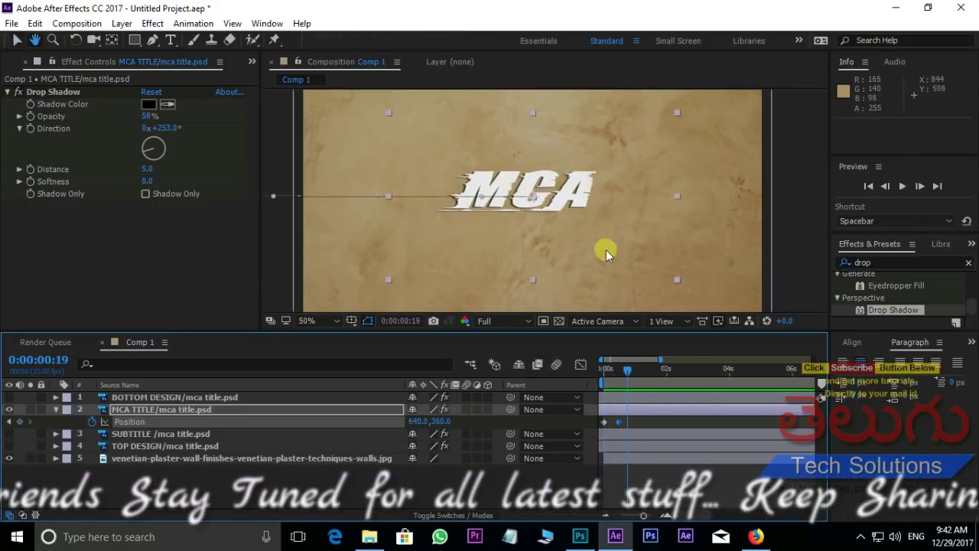
scroll(533, 161, down, 2)
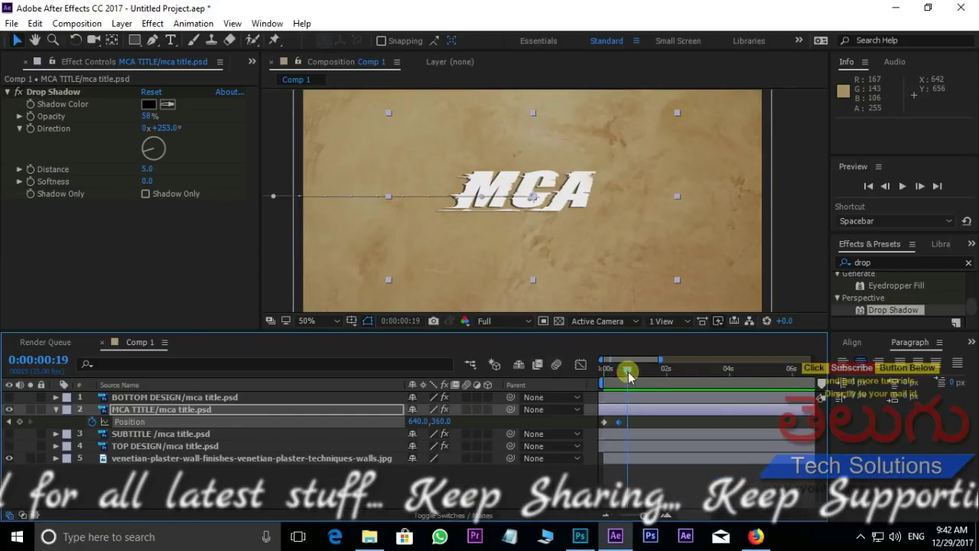
drag(627, 368, 604, 372)
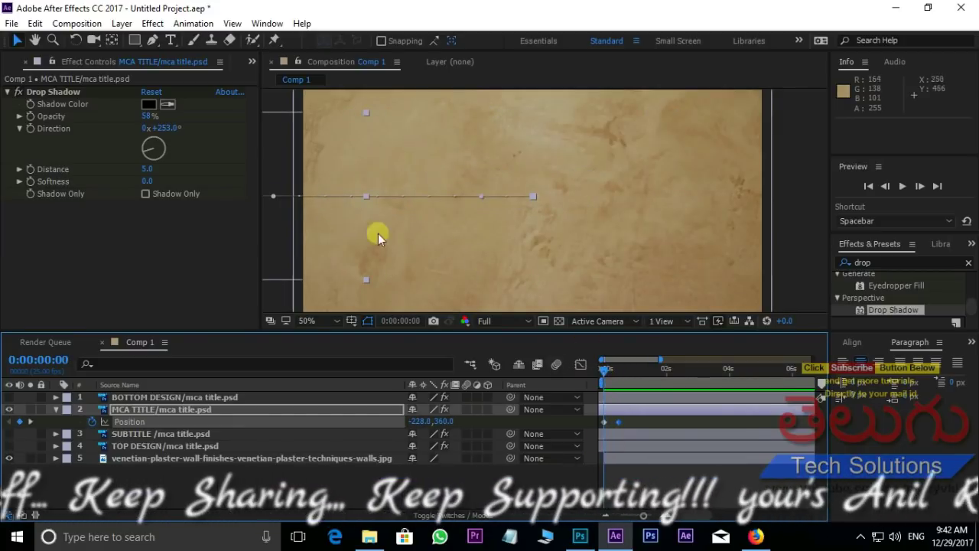
key(space)
click(626, 371)
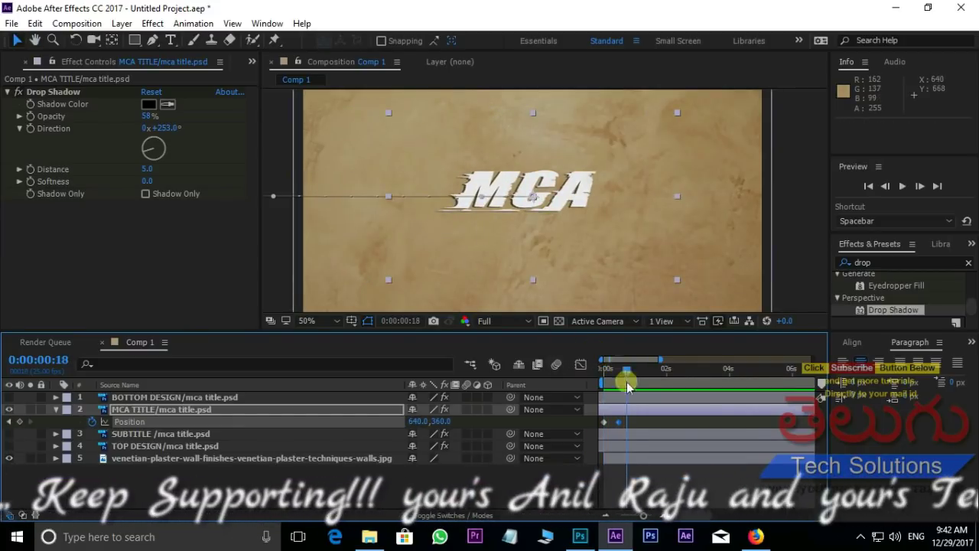
drag(626, 372, 620, 372)
Select MCA TITLE and search Effects & Presets for 'cros'
click(187, 409)
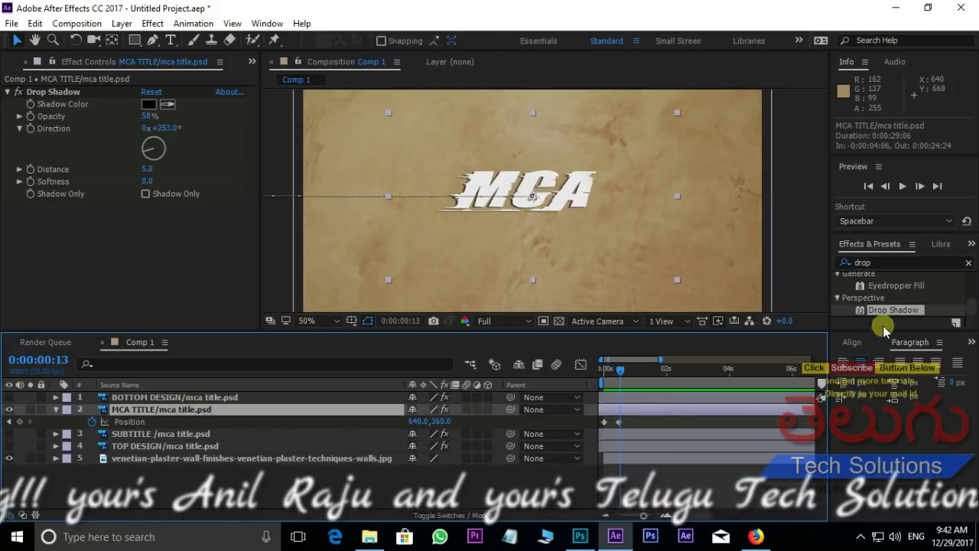
double_click(861, 262)
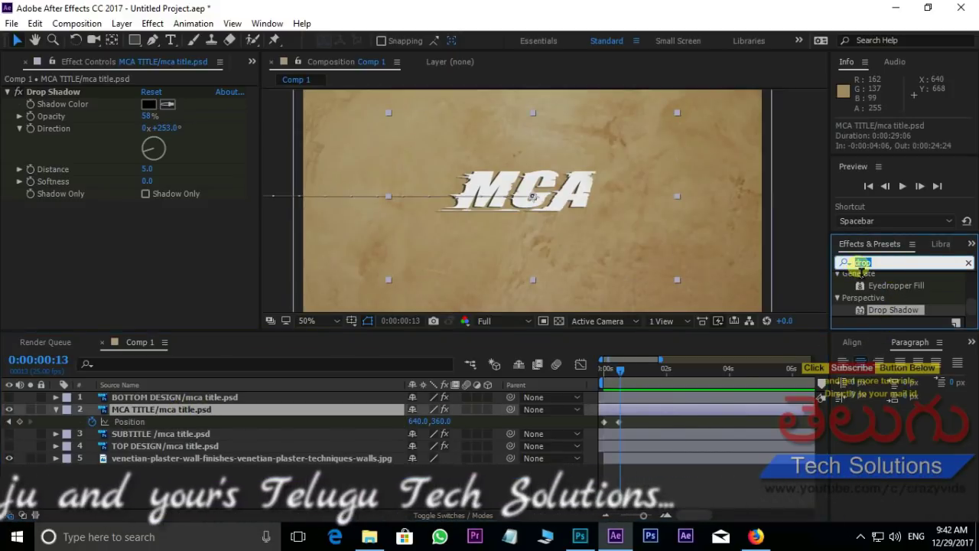
text(c)
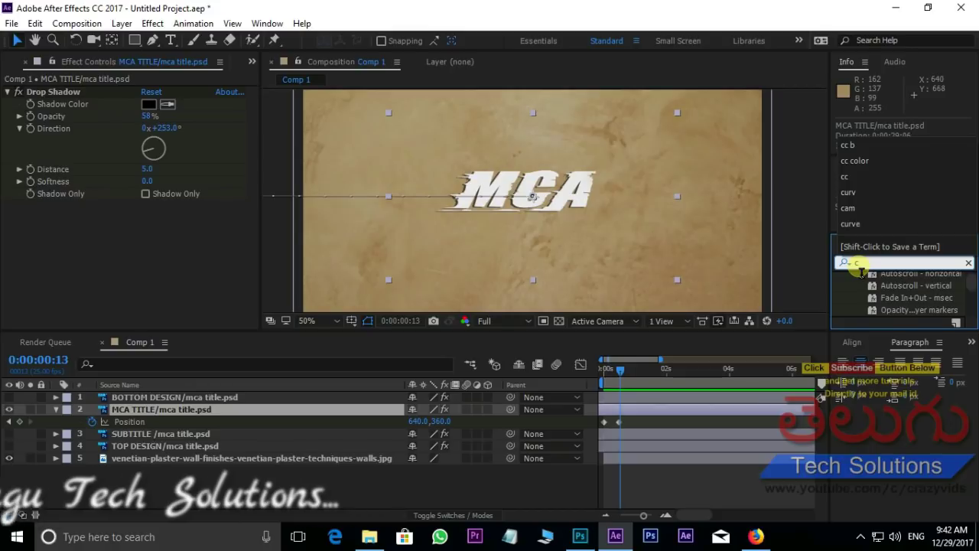
text(ross)
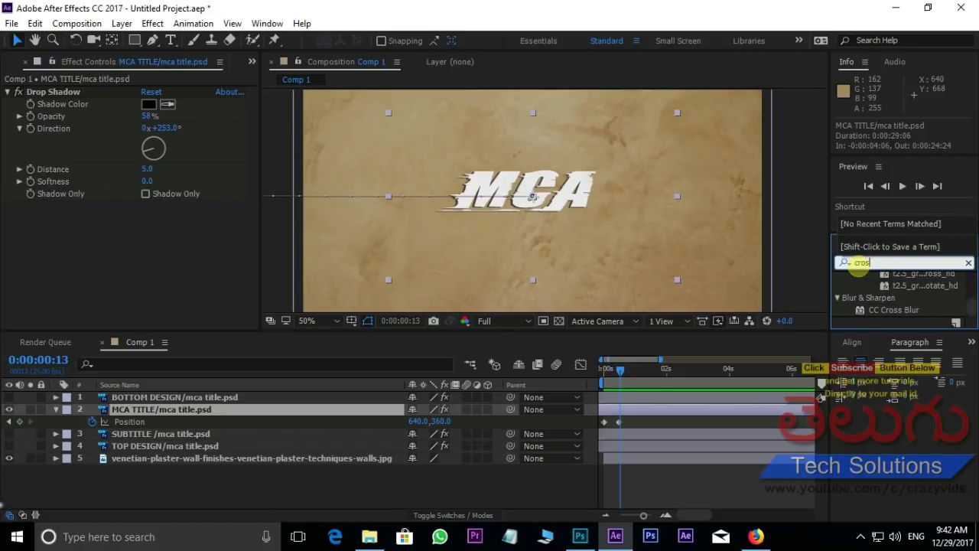
Drag CC Cross Blur onto the MCA TITLE layer and return to the title's arrival keyframe
click(893, 311)
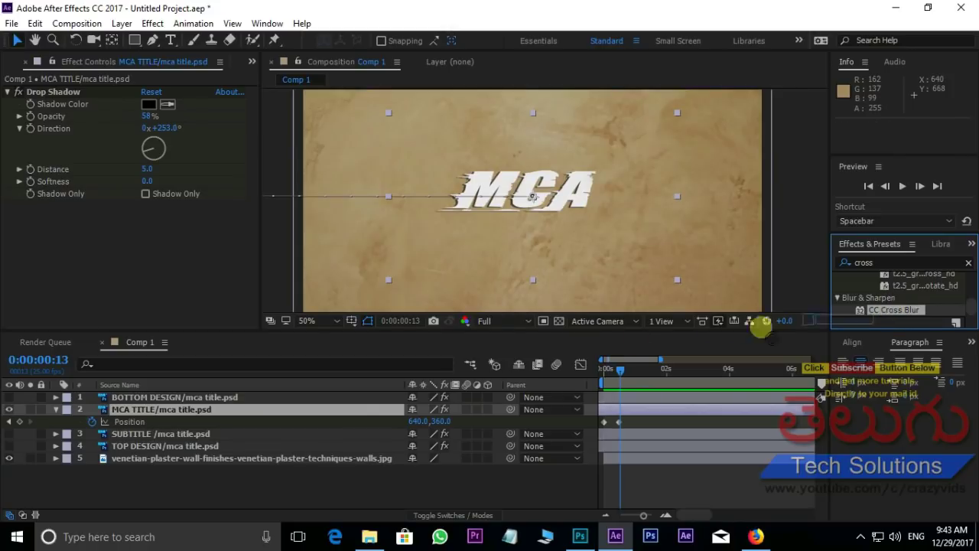
drag(890, 312, 285, 410)
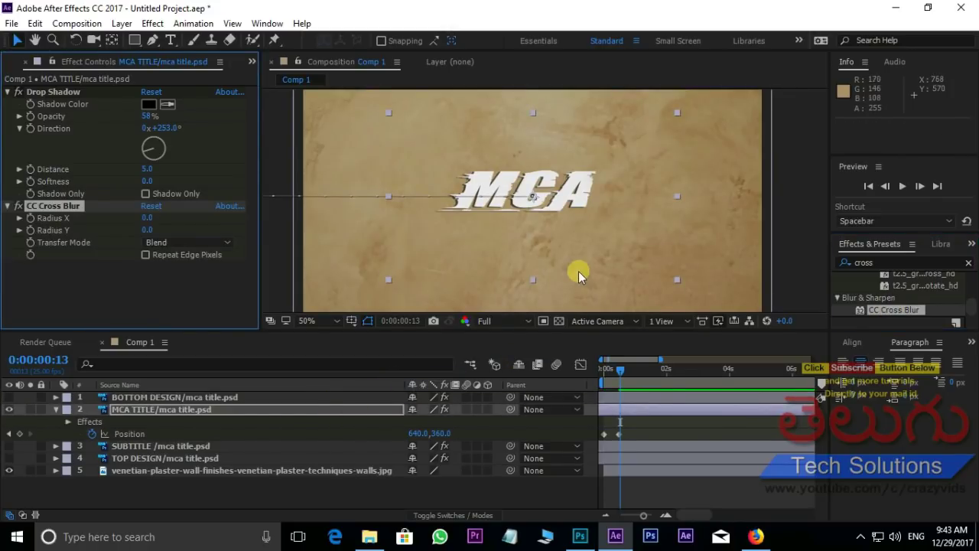
click(622, 374)
drag(621, 375, 619, 375)
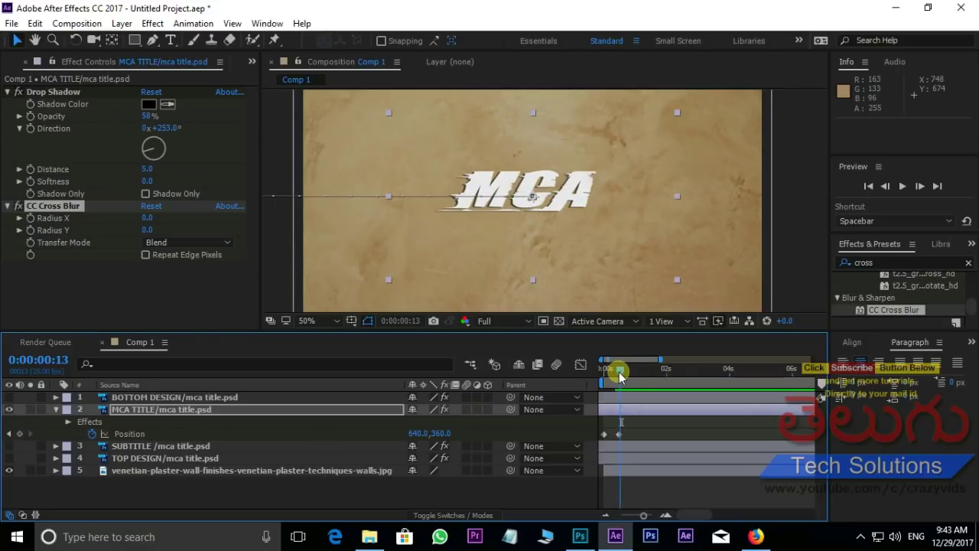
click(625, 424)
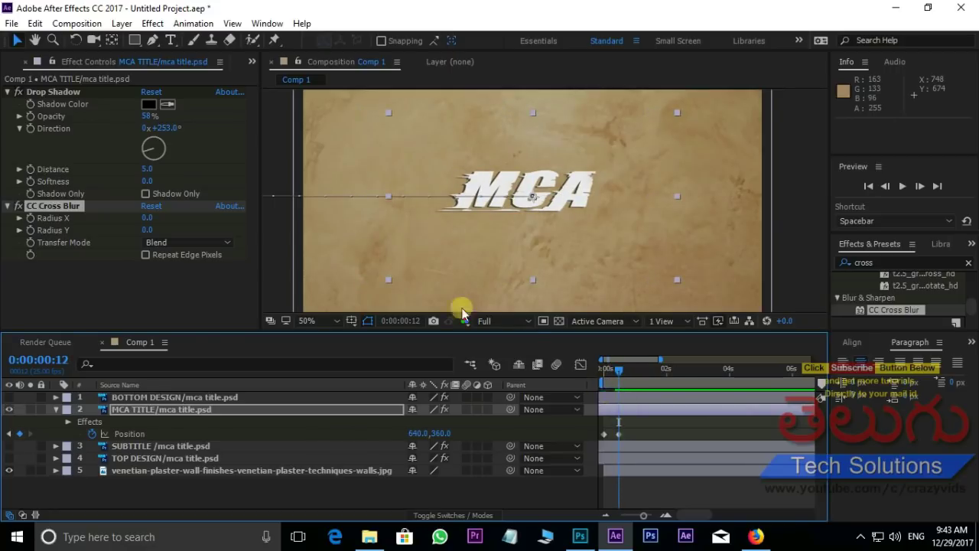
Keyframe CC Cross Blur Radius X at 50 at the start, dropping to 0 a few frames later
click(33, 220)
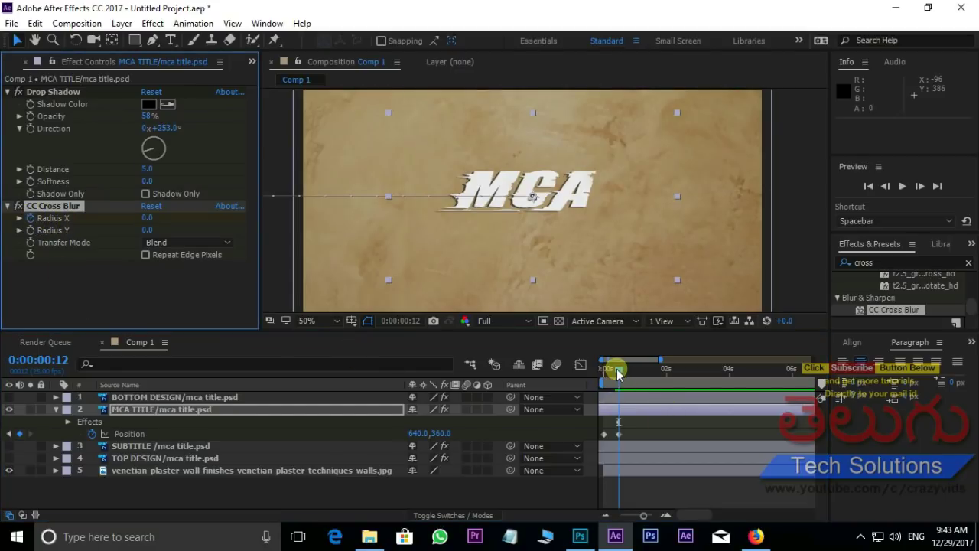
drag(618, 372, 606, 373)
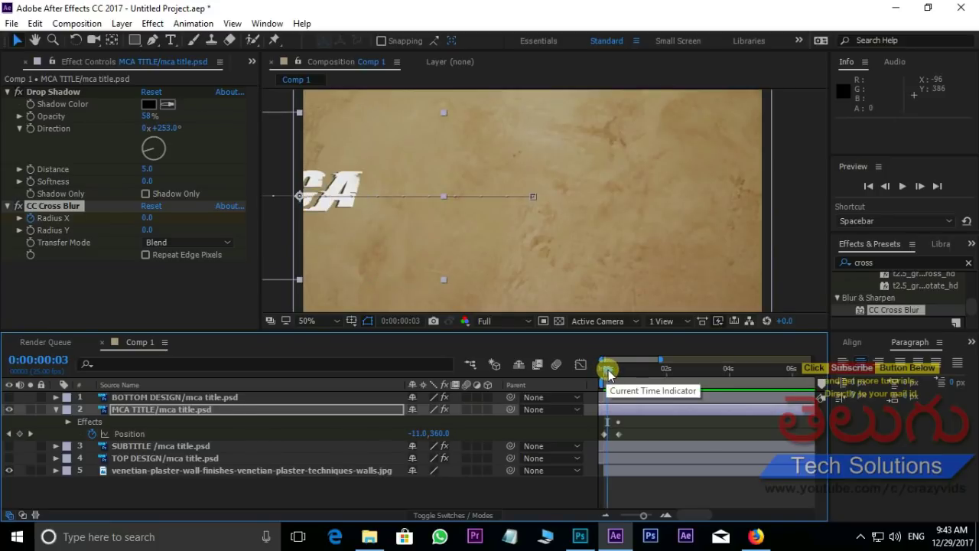
drag(607, 372, 609, 372)
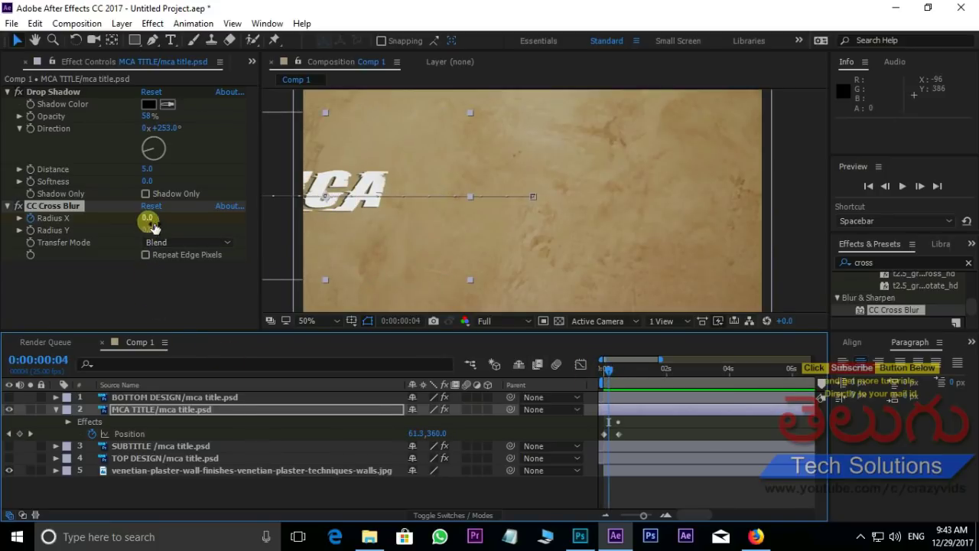
drag(148, 218, 215, 221)
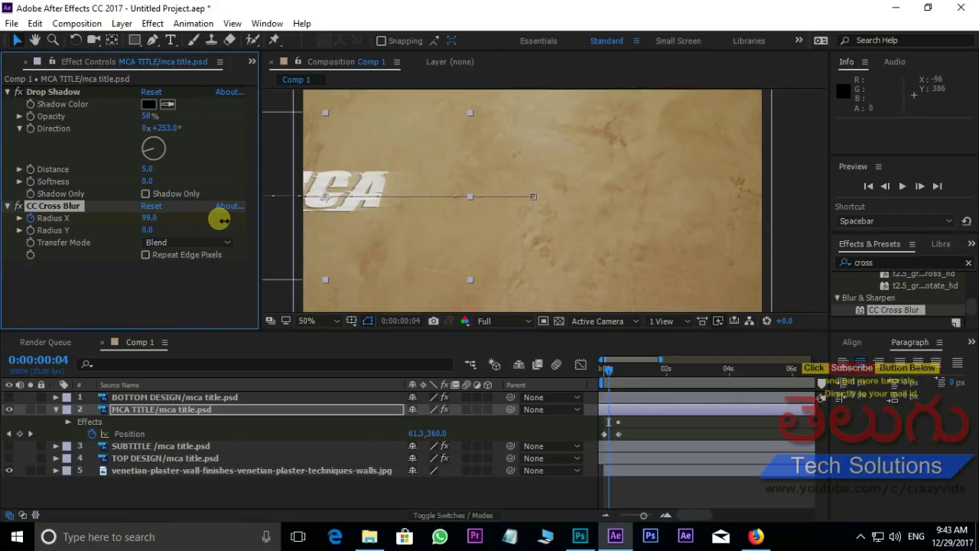
scroll(382, 206, up, 2)
drag(415, 219, 594, 219)
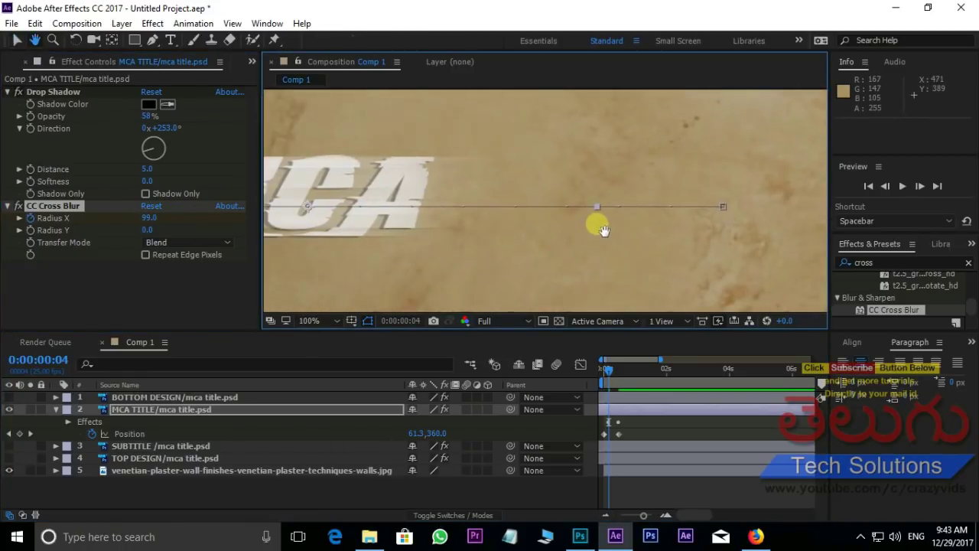
click(151, 220)
drag(130, 222, 115, 222)
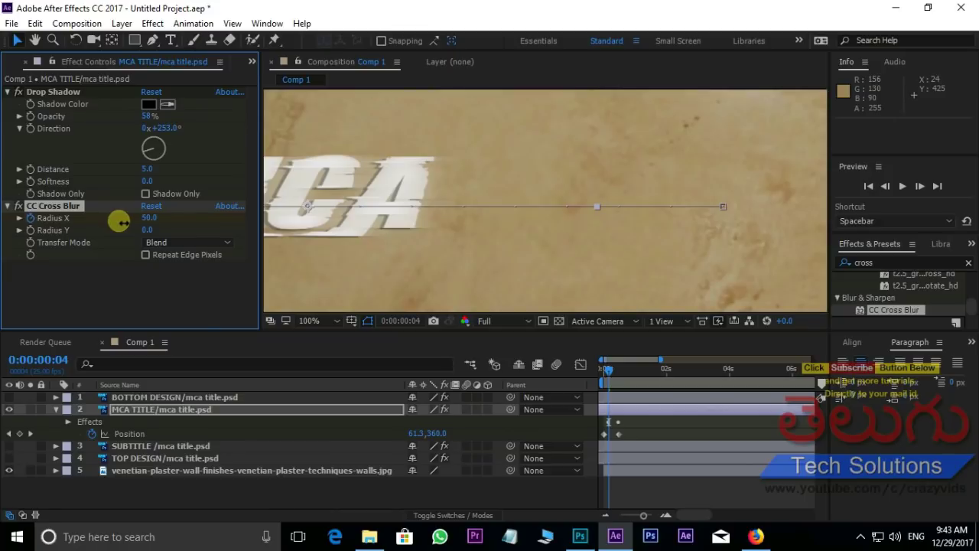
click(615, 426)
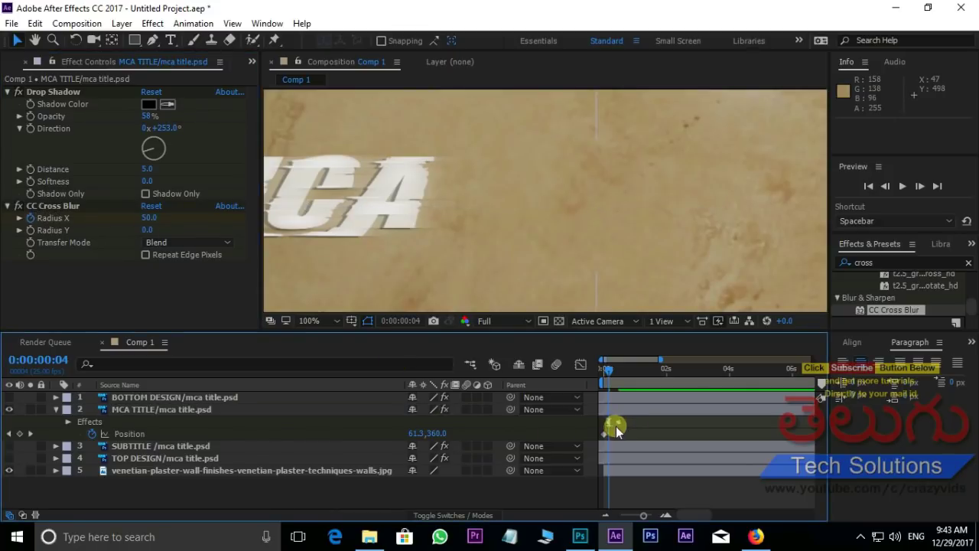
Reveal the Radius X keyframes under CC Cross Blur and preview the title's blur clearing
click(68, 421)
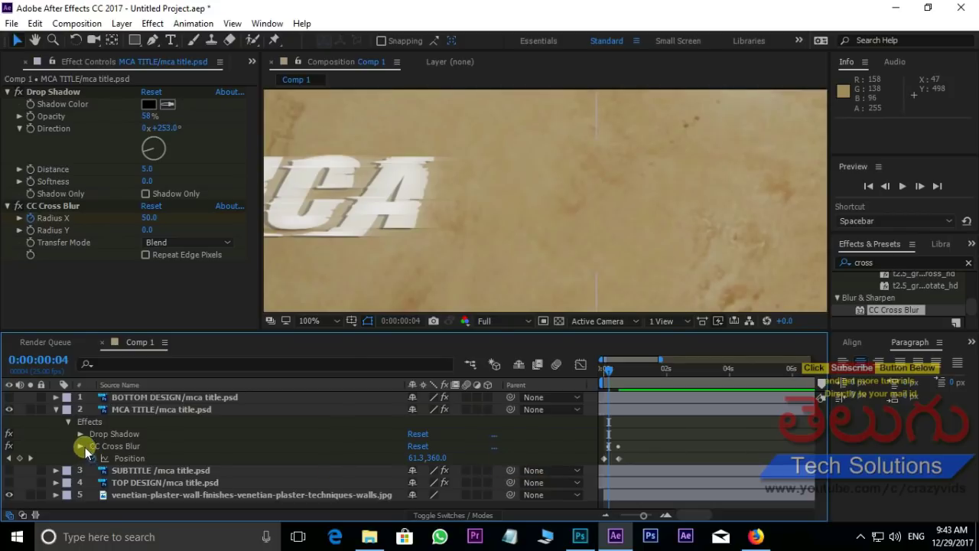
click(81, 447)
click(608, 456)
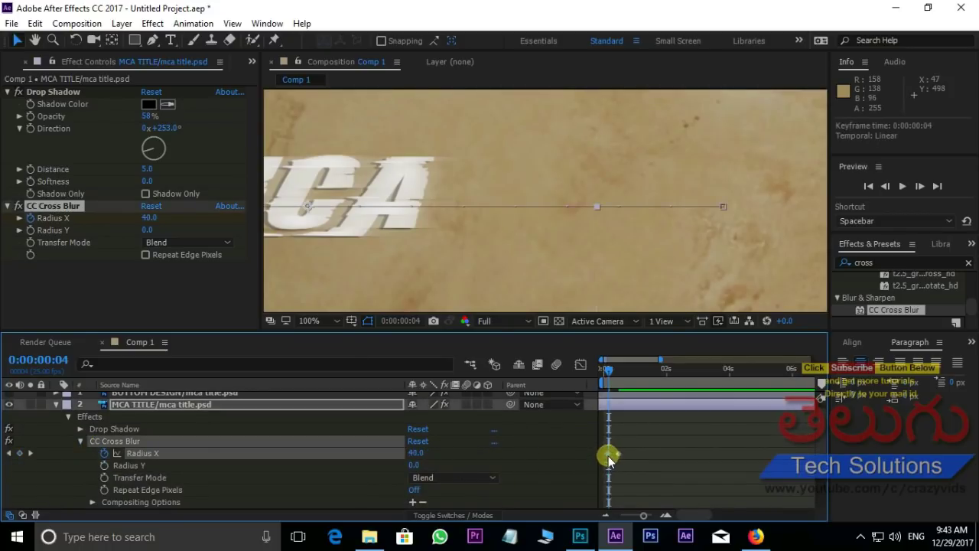
mouse_move(607, 458)
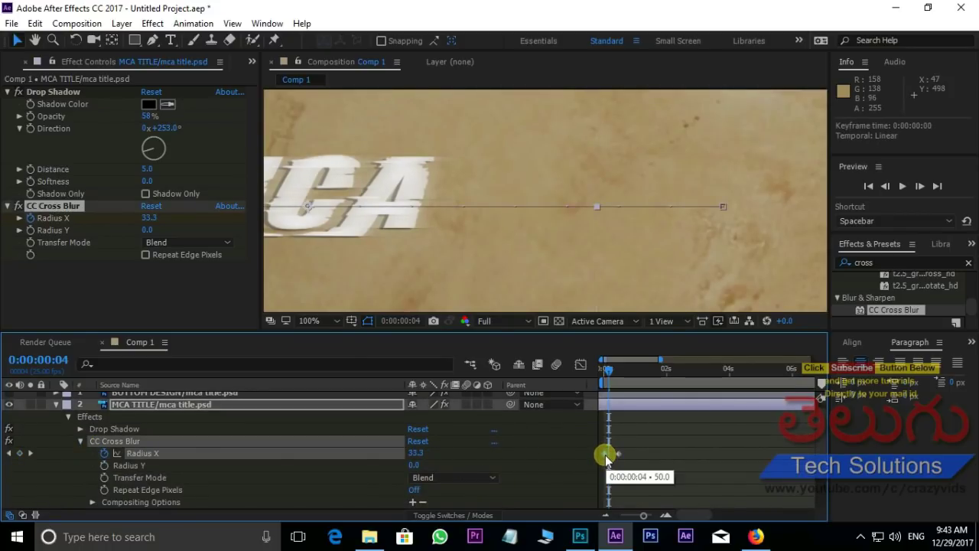
click(604, 369)
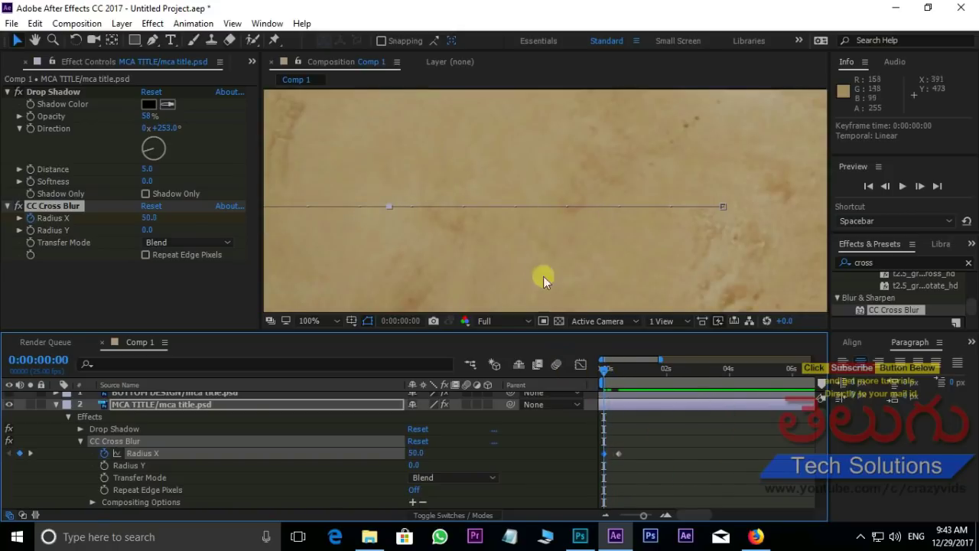
scroll(516, 246, down, 2)
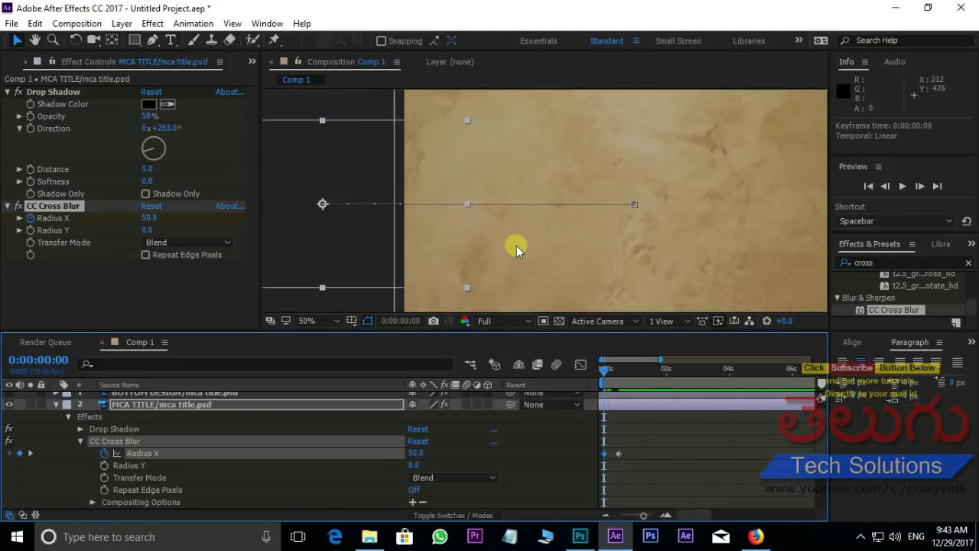
key(space)
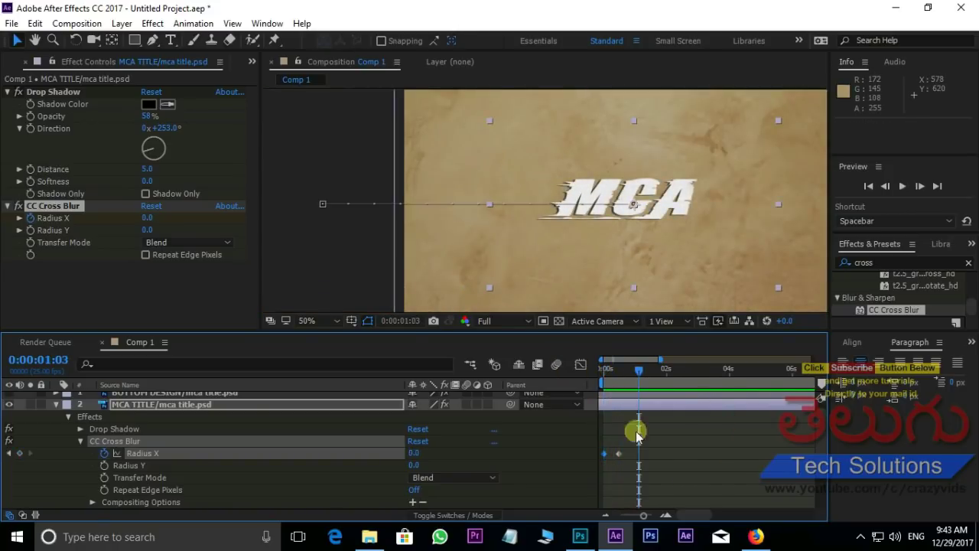
click(604, 371)
key(space)
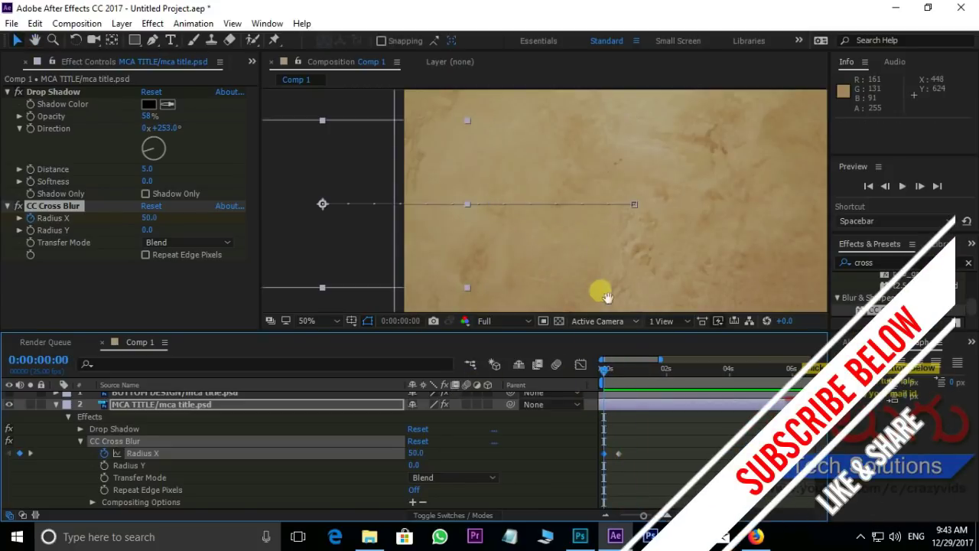
key(space)
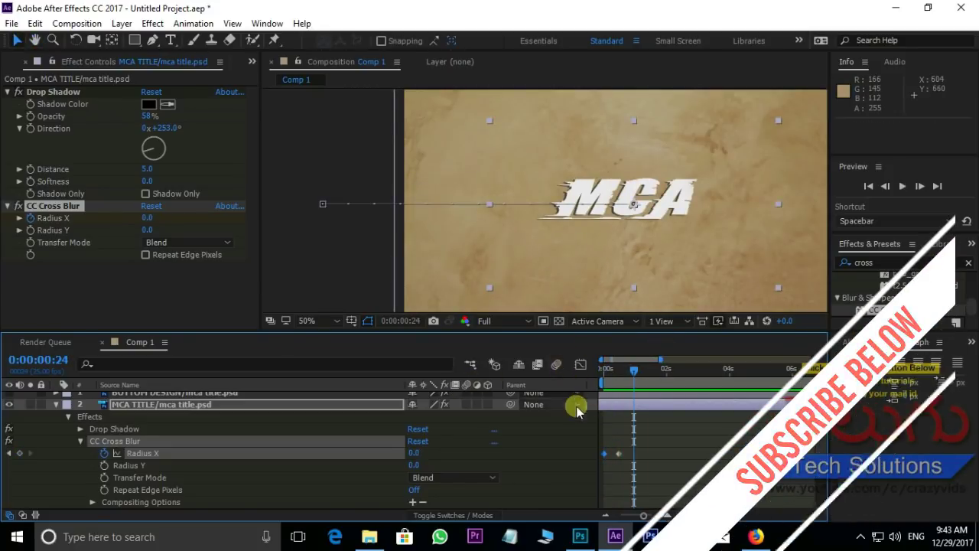
Show BOTTOM DESIGN and TOP DESIGN again, reveal MCA TITLE's keyframes with U, and scrub to frame 12
click(56, 404)
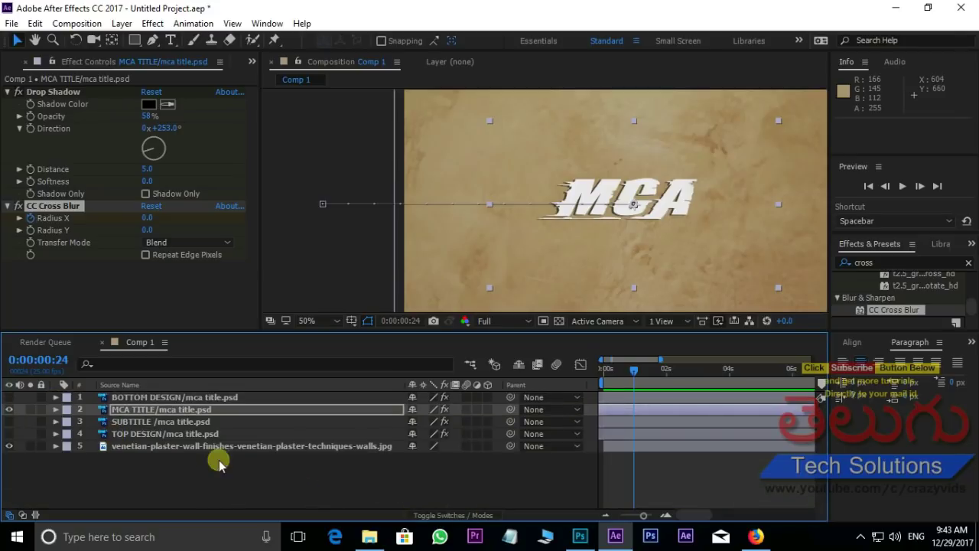
drag(635, 372, 601, 376)
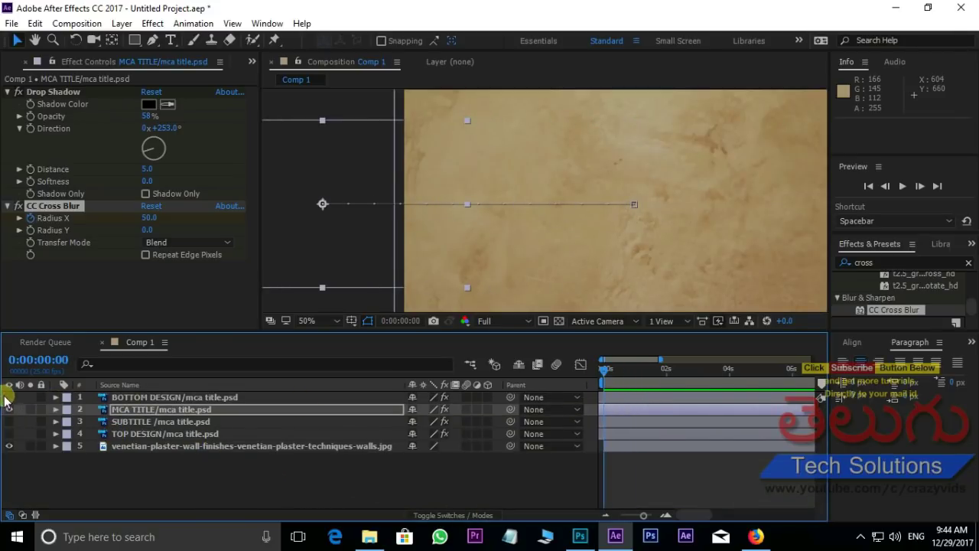
drag(8, 397, 9, 411)
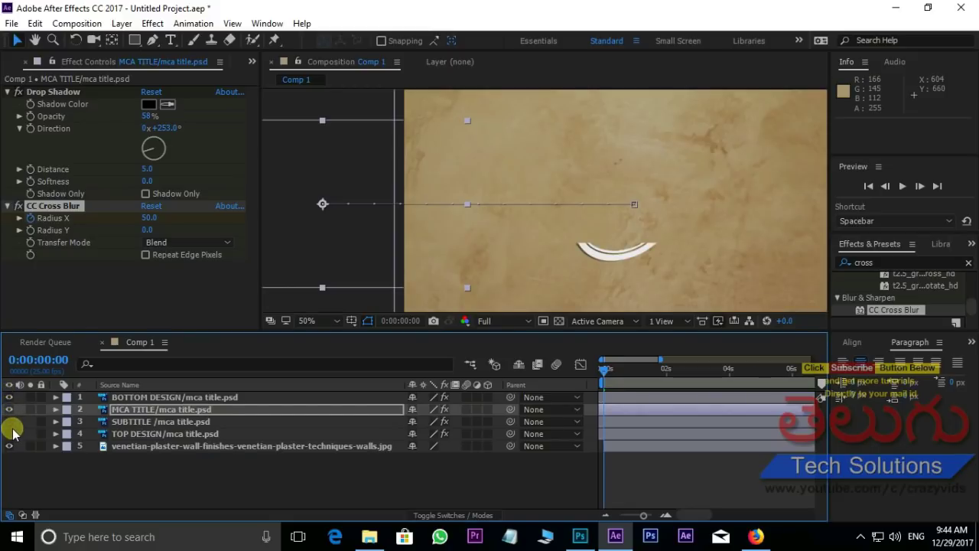
click(9, 433)
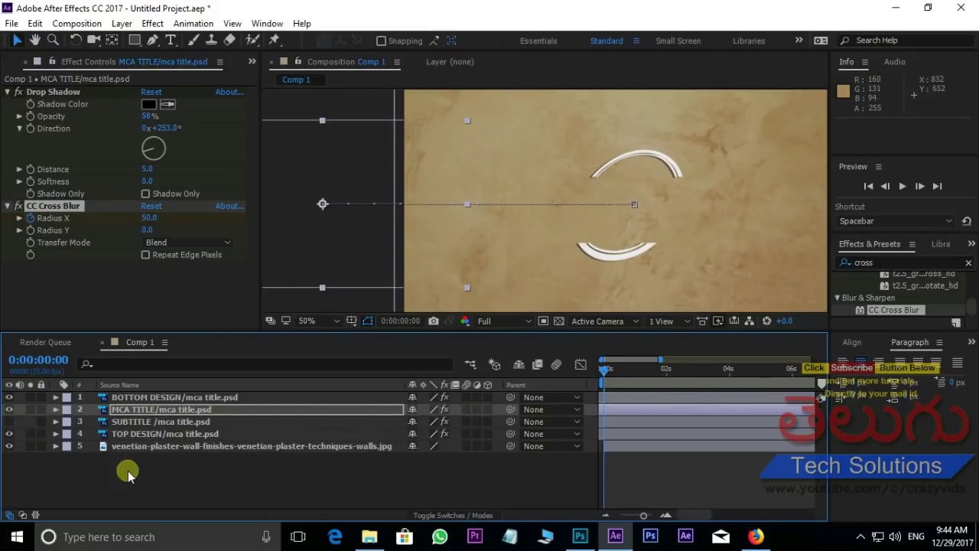
click(195, 411)
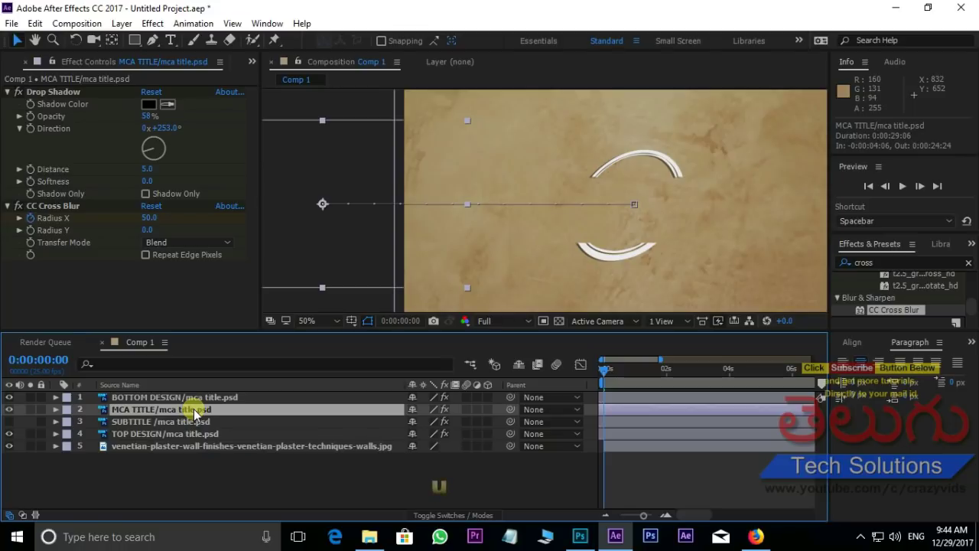
key(u)
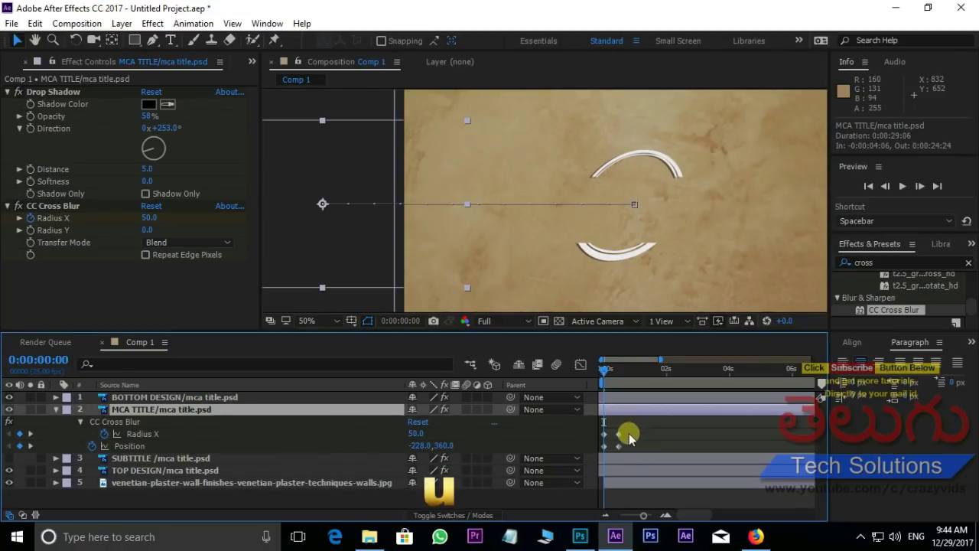
mouse_move(604, 370)
mouse_down()
mouse_move(618, 396)
mouse_move(621, 385)
mouse_up()
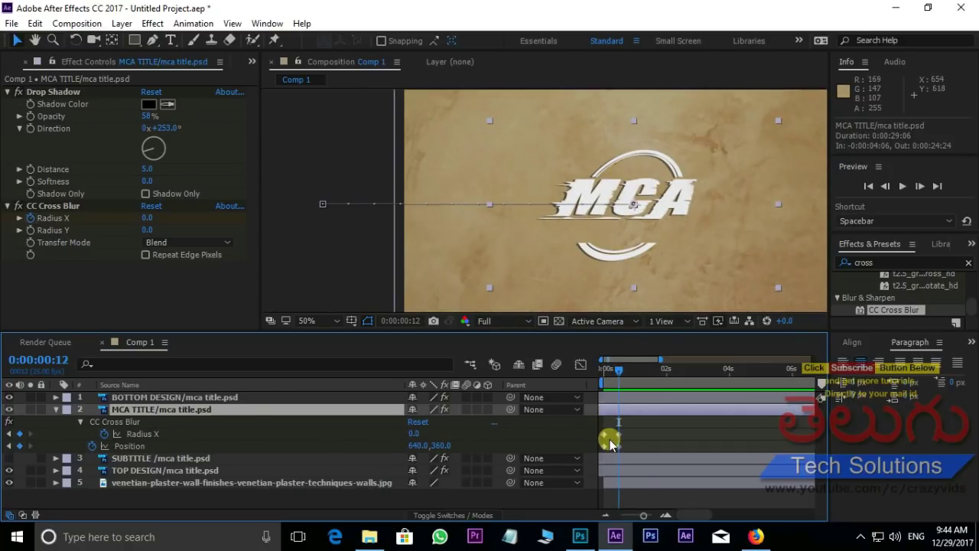
Split BOTTOM DESIGN and TOP DESIGN at 0:00:00:12 and delete their earlier pieces
click(625, 396)
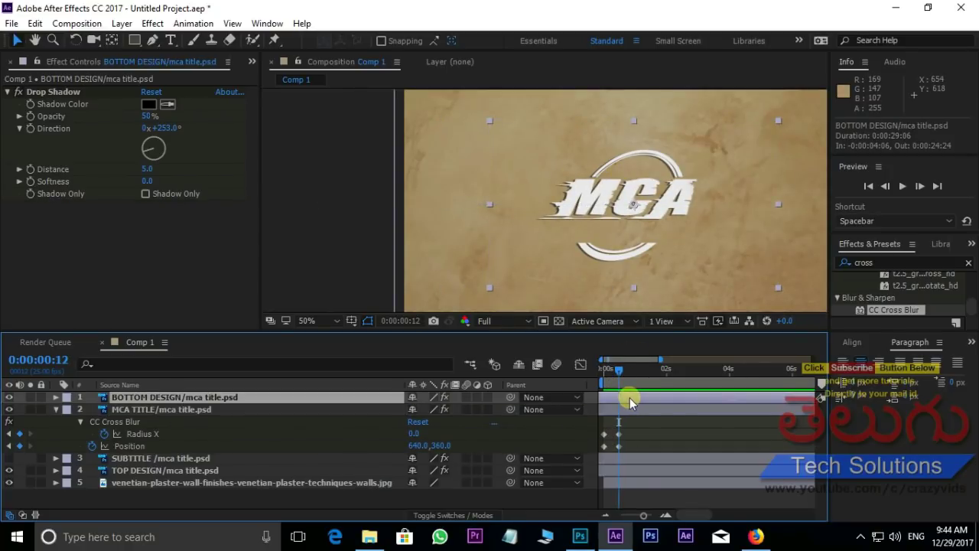
click(35, 23)
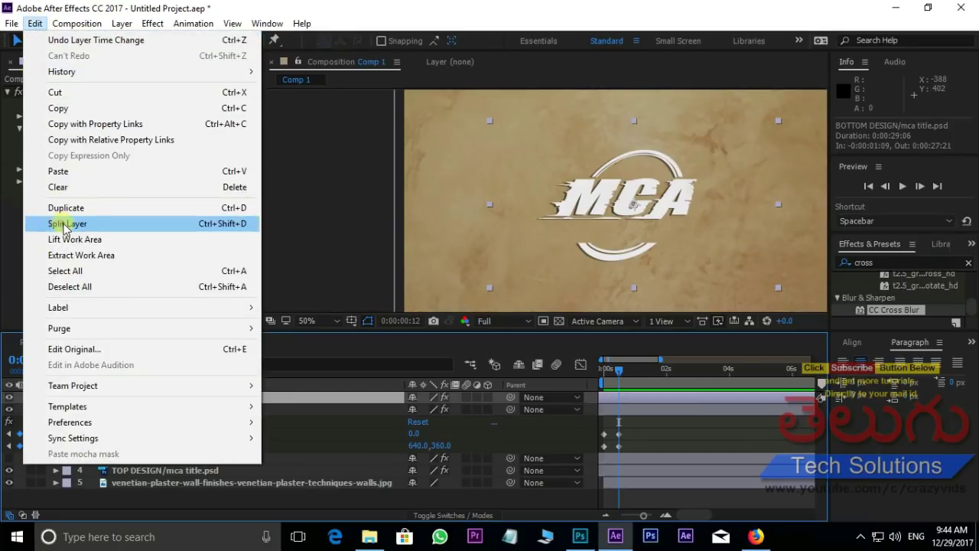
click(87, 163)
click(220, 410)
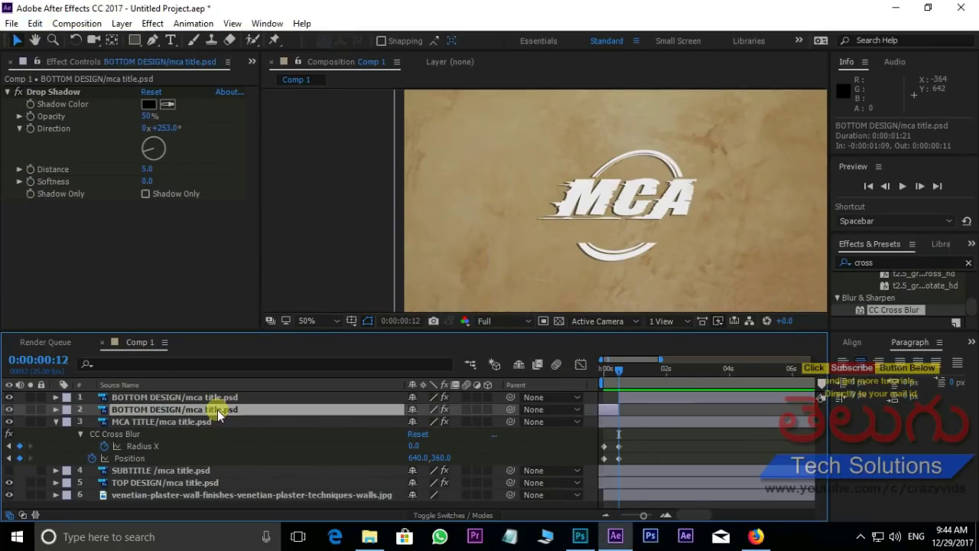
key(Delete)
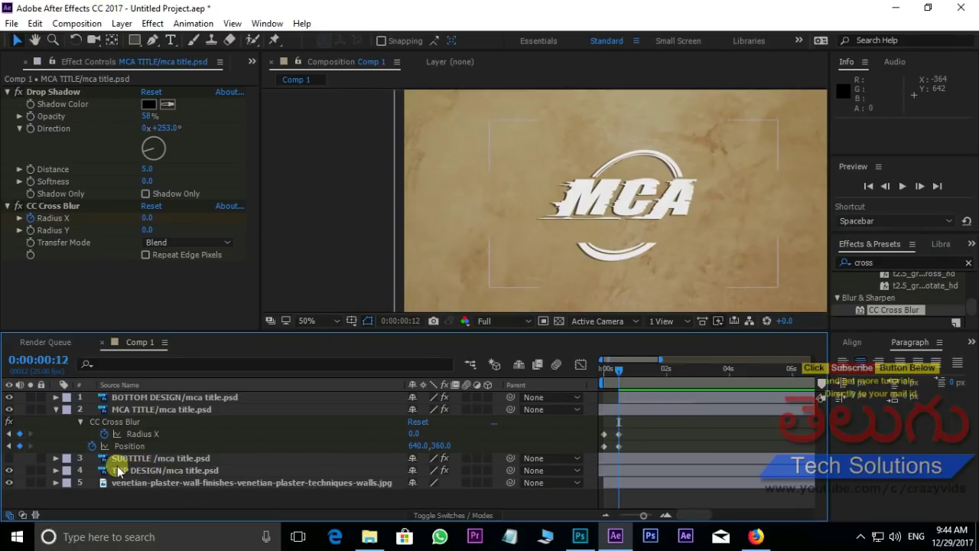
click(615, 470)
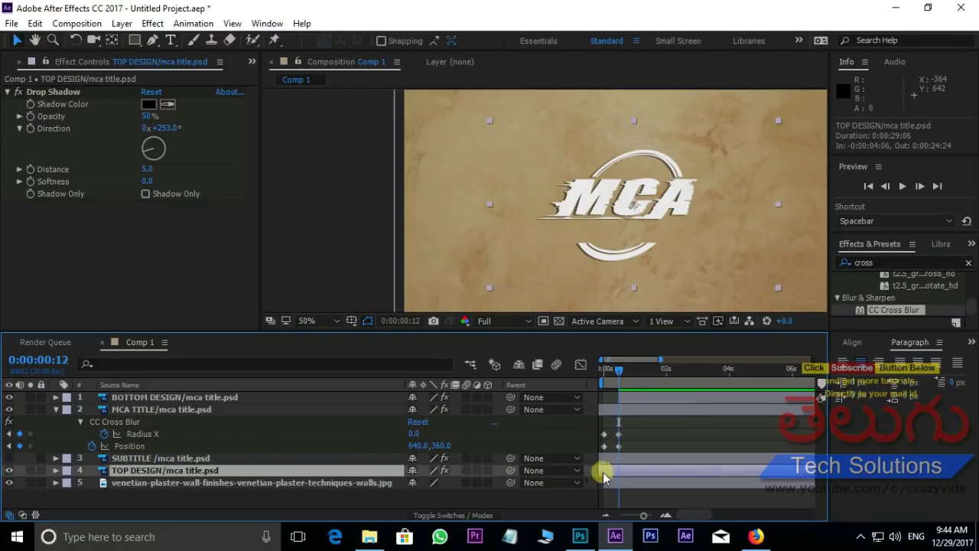
click(35, 23)
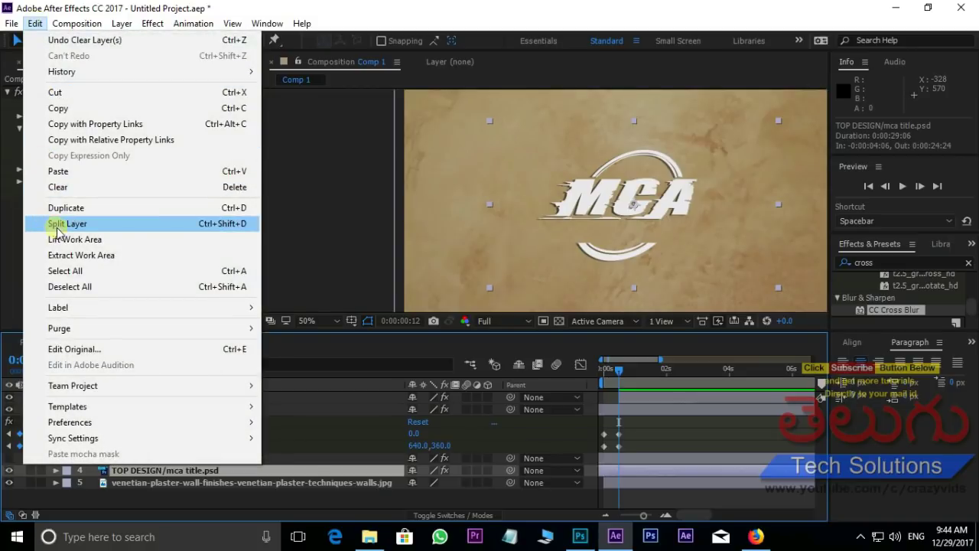
click(55, 219)
click(246, 482)
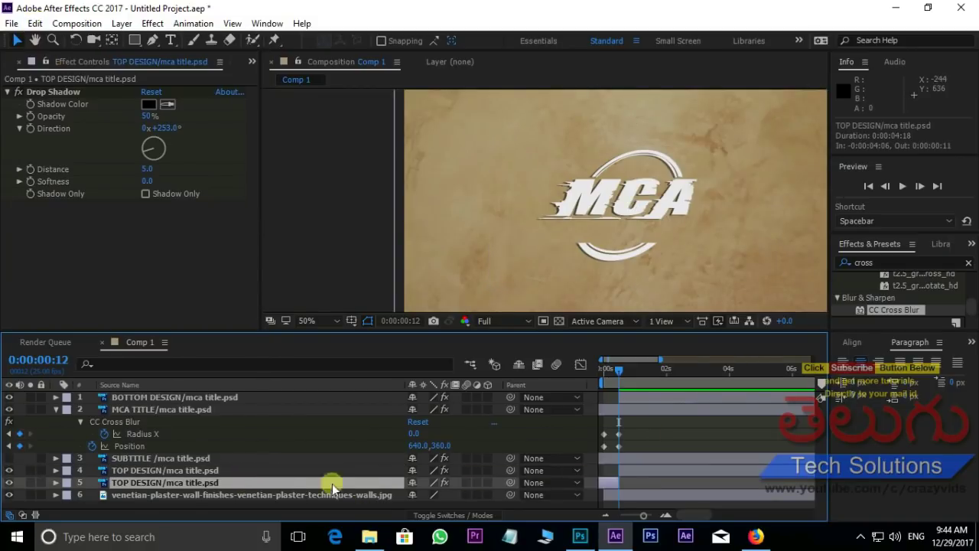
key(Delete)
Move BOTTOM DESIGN below TOP DESIGN in the layer stack
click(627, 470)
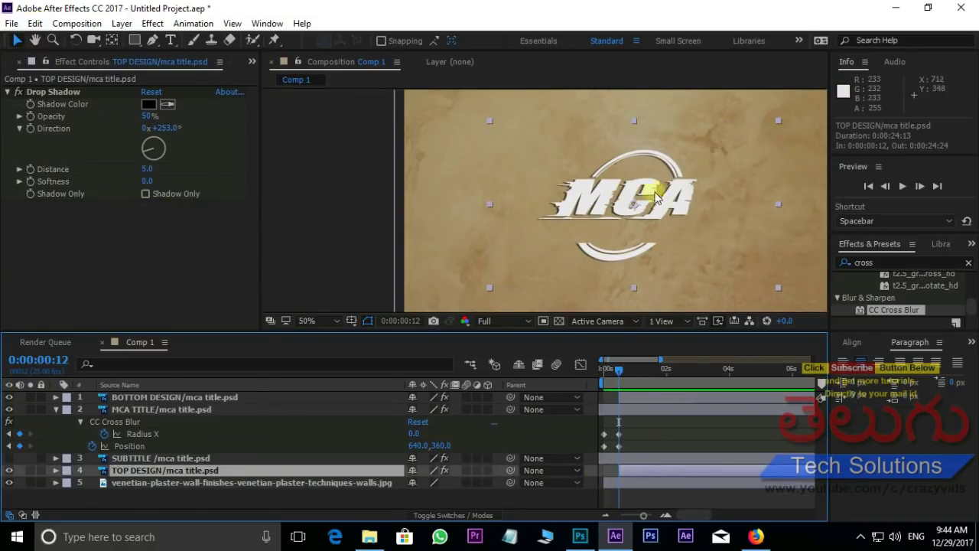
scroll(676, 238, up, 2)
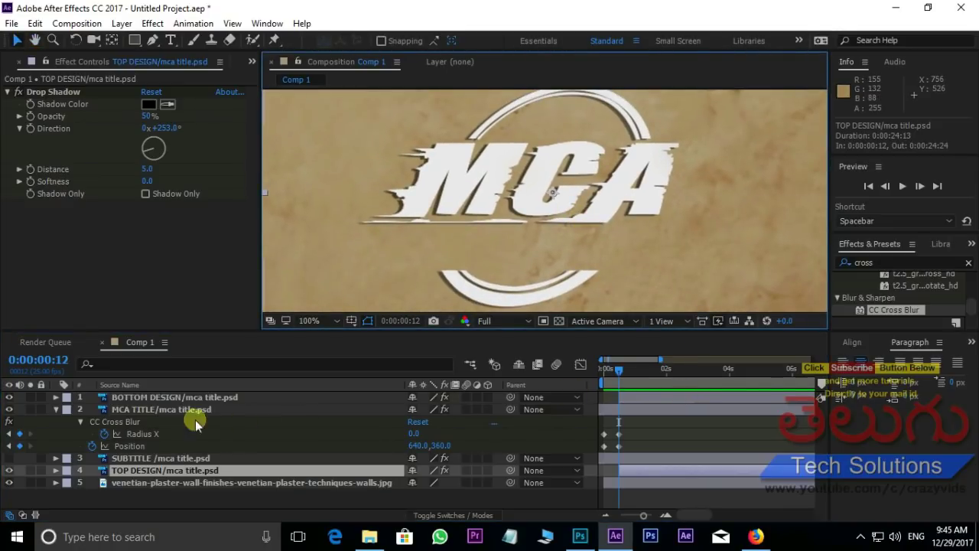
drag(163, 397, 164, 477)
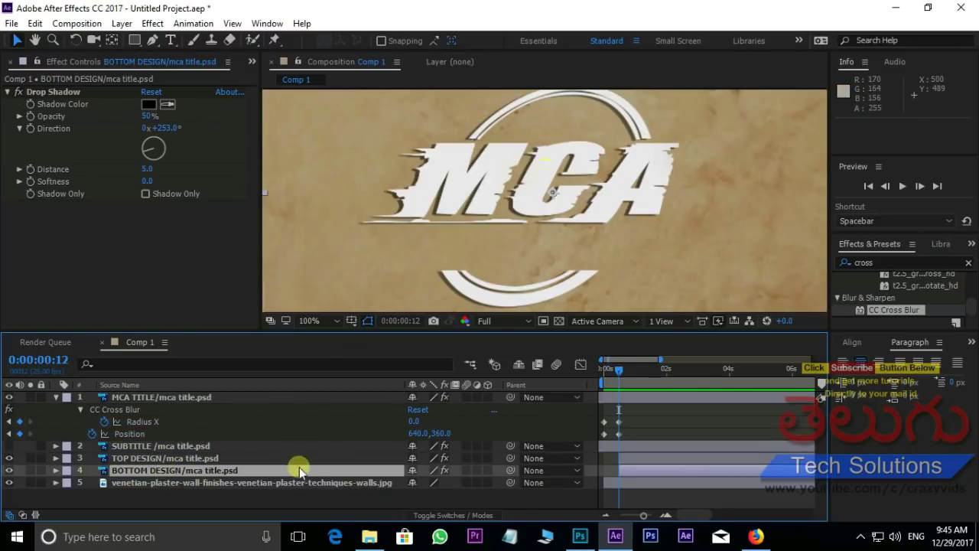
ctrl+click(215, 459)
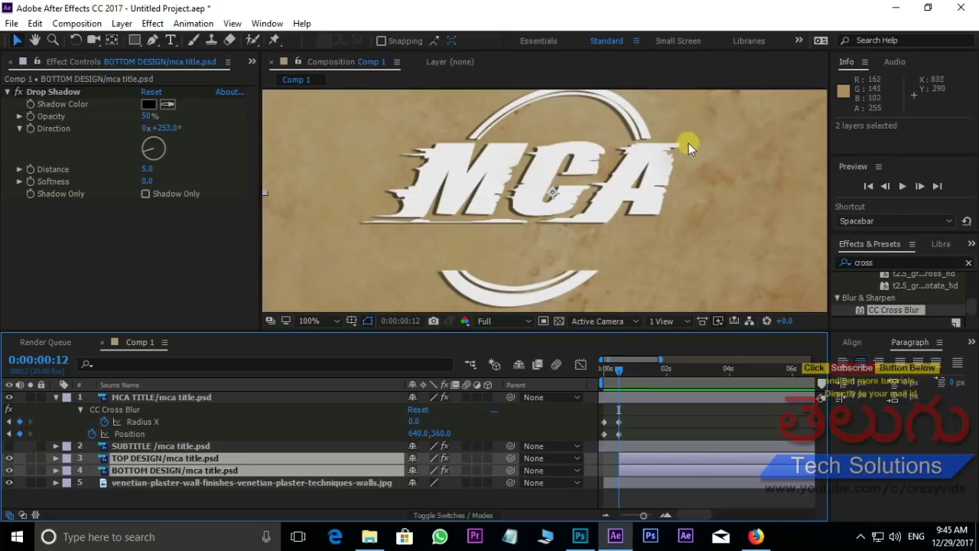
scroll(680, 153, up, 2)
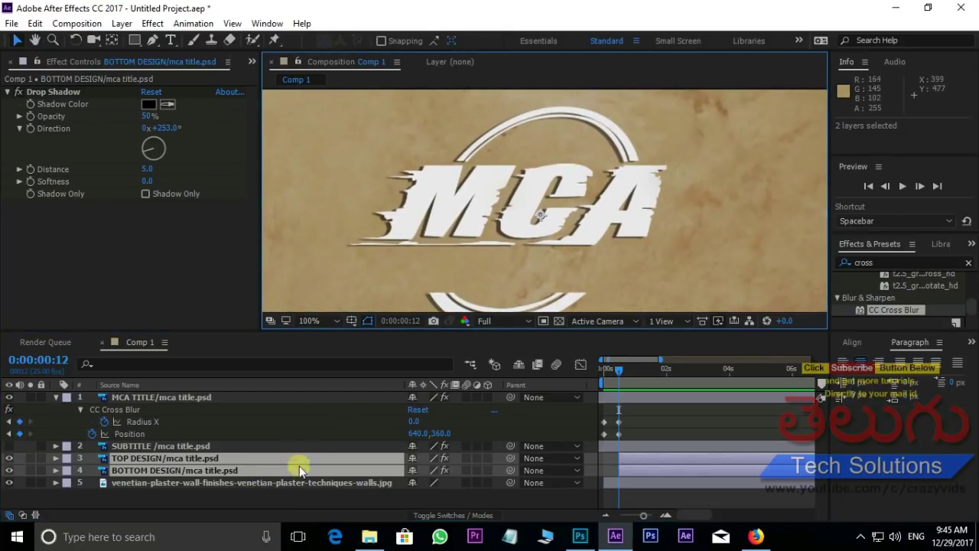
click(249, 459)
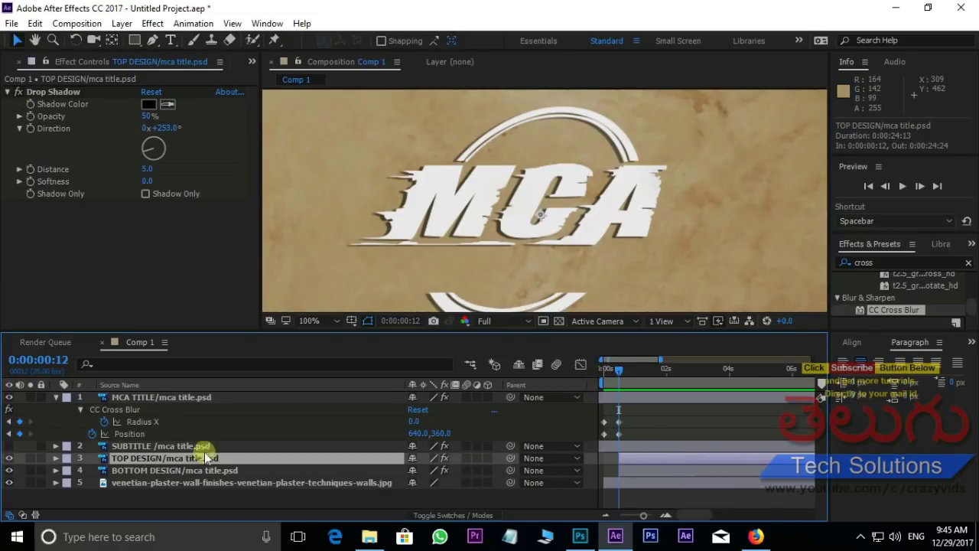
Draw an elliptical mask over TOP DESIGN's upper arc and keyframe its Mask Path at 0:00:00:23
mouse_move(134, 40)
mouse_down()
mouse_move(261, 84)
mouse_move(235, 80)
mouse_up()
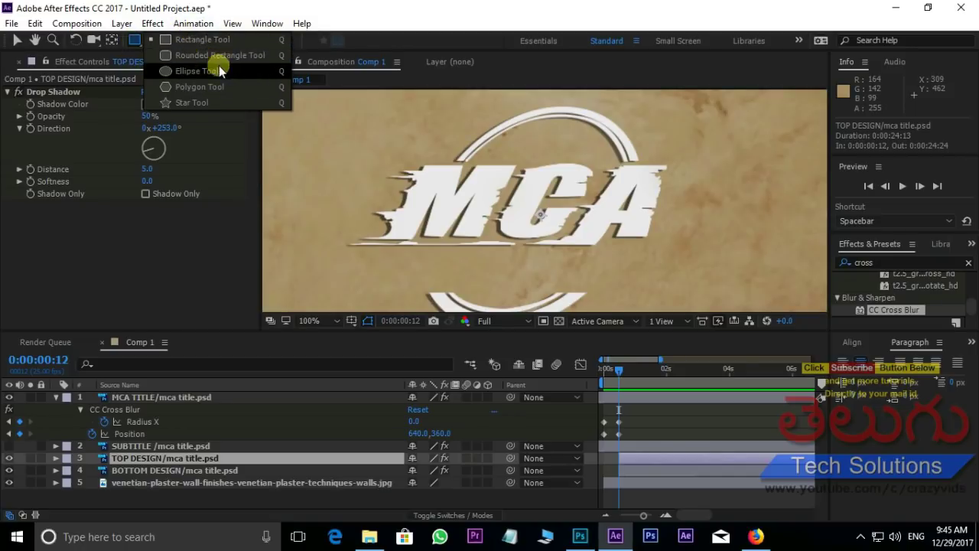
drag(168, 74, 169, 74)
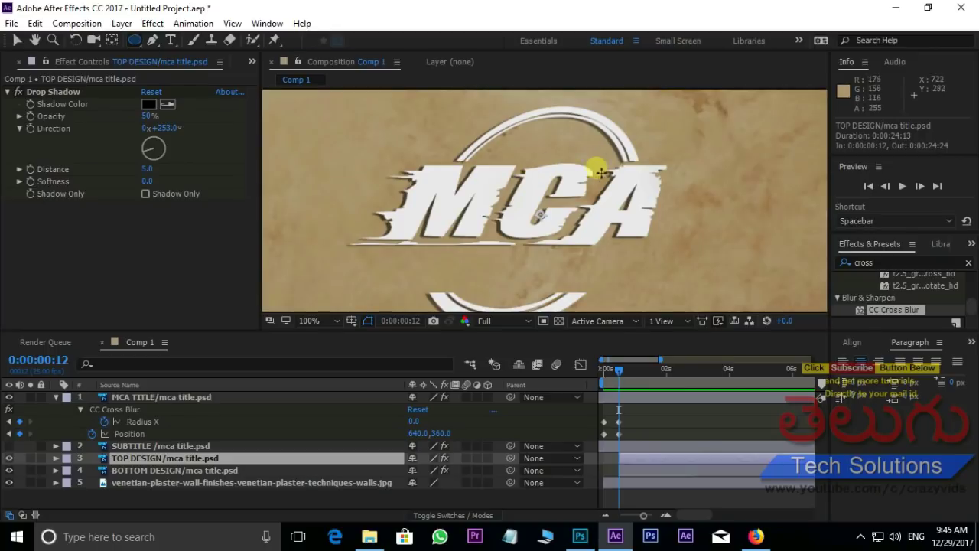
mouse_move(427, 133)
mouse_down()
mouse_move(458, 169)
mouse_move(649, 221)
mouse_up()
click(17, 40)
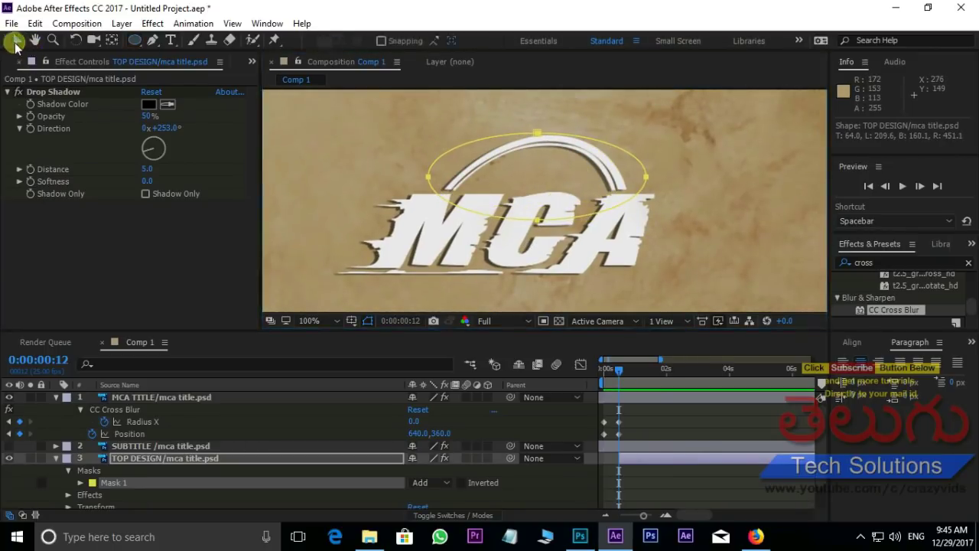
drag(536, 131, 535, 124)
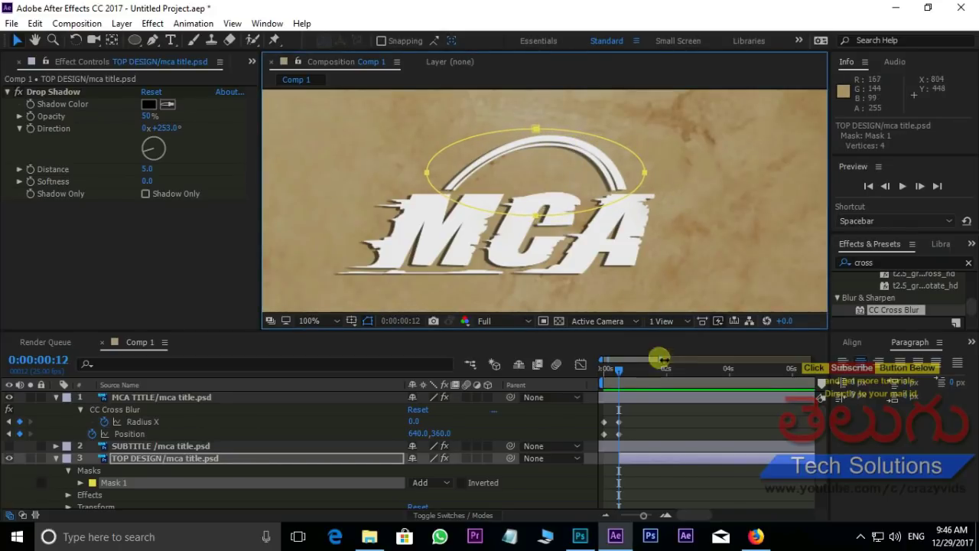
drag(621, 370, 633, 370)
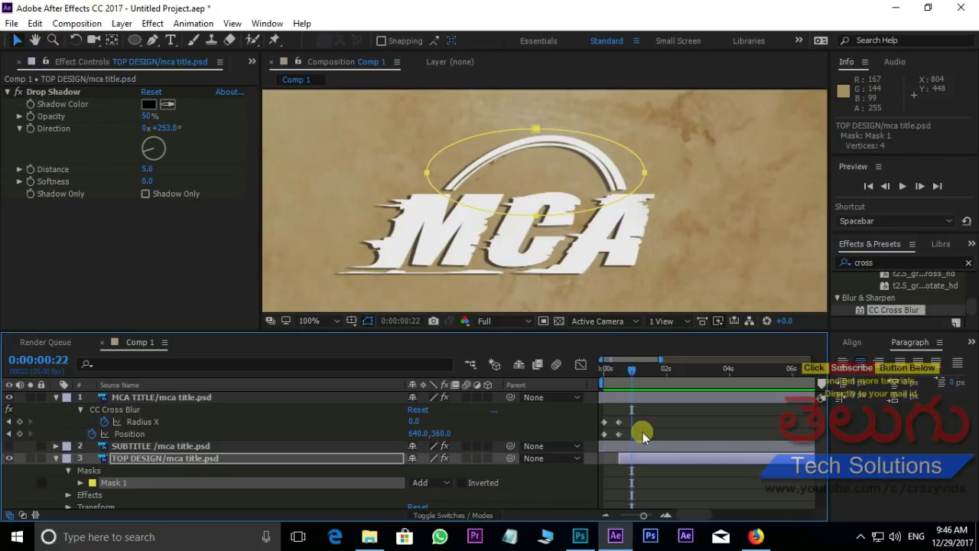
click(638, 461)
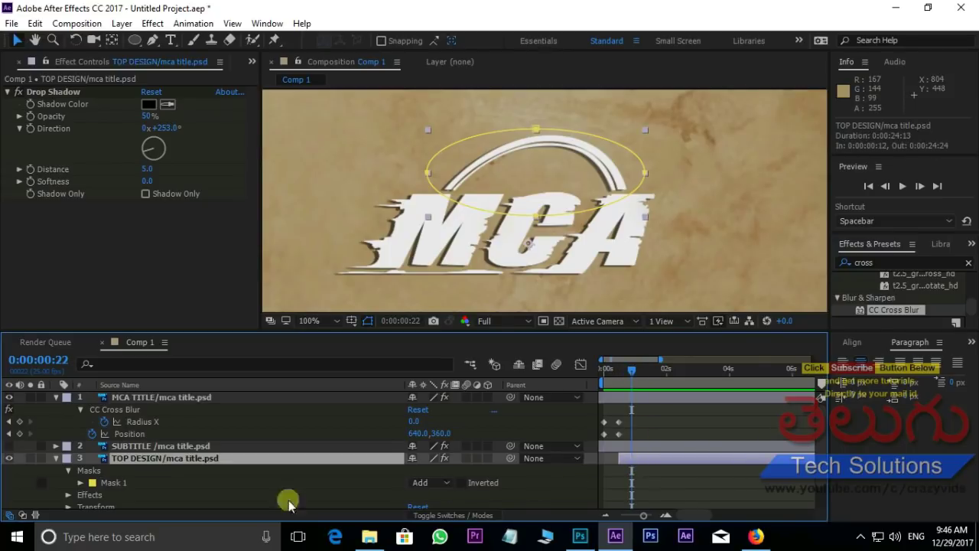
click(79, 481)
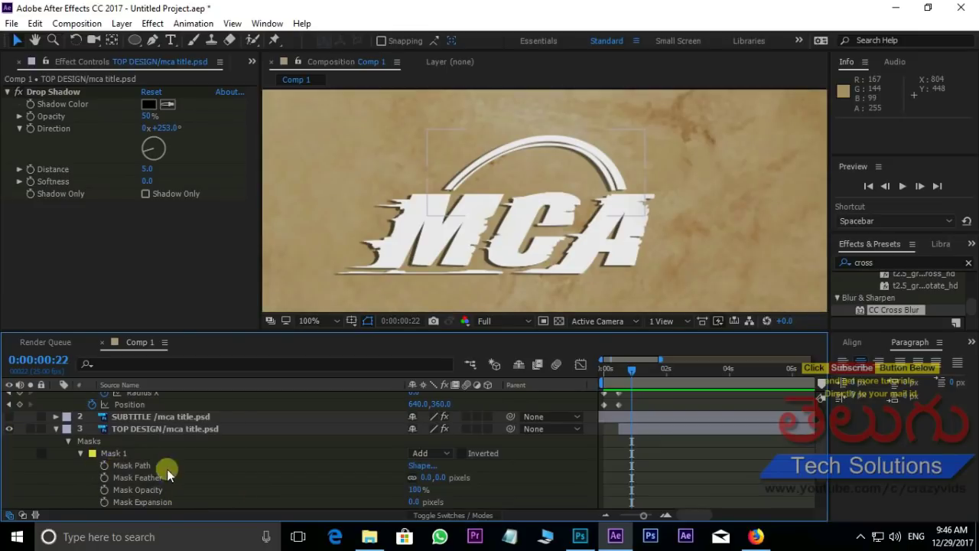
click(103, 465)
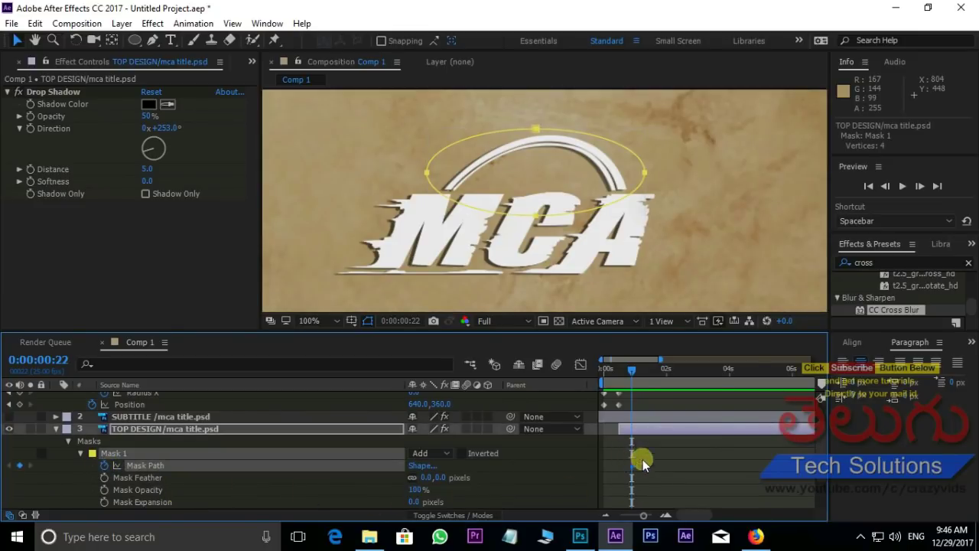
Shift the mask off the arc at earlier frames back to 0:00:00:13 and preview the wipe
drag(633, 367, 628, 371)
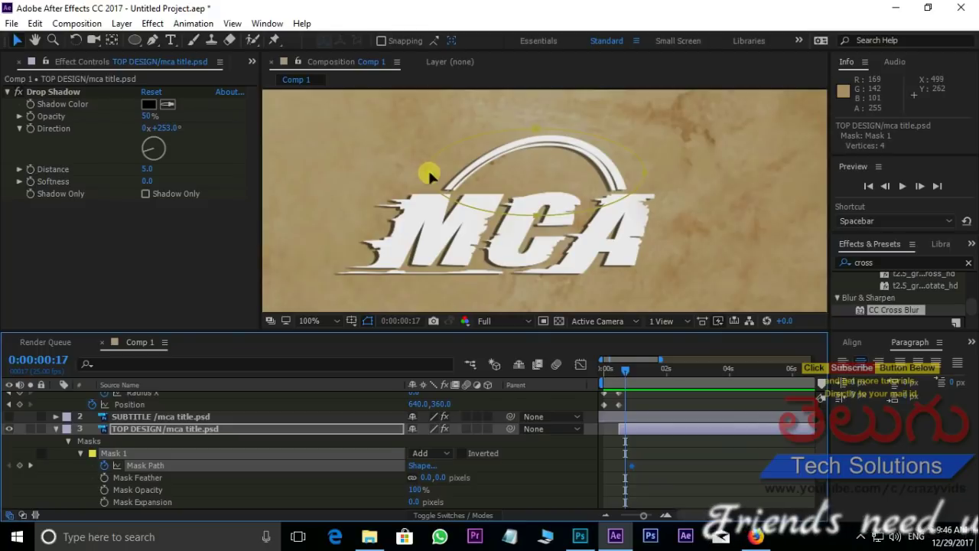
drag(427, 167, 519, 156)
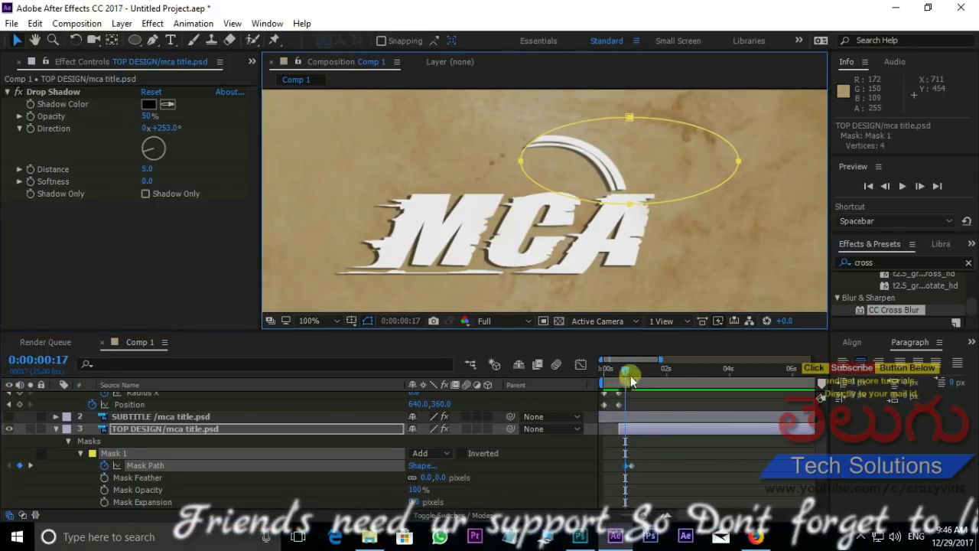
drag(628, 372, 621, 372)
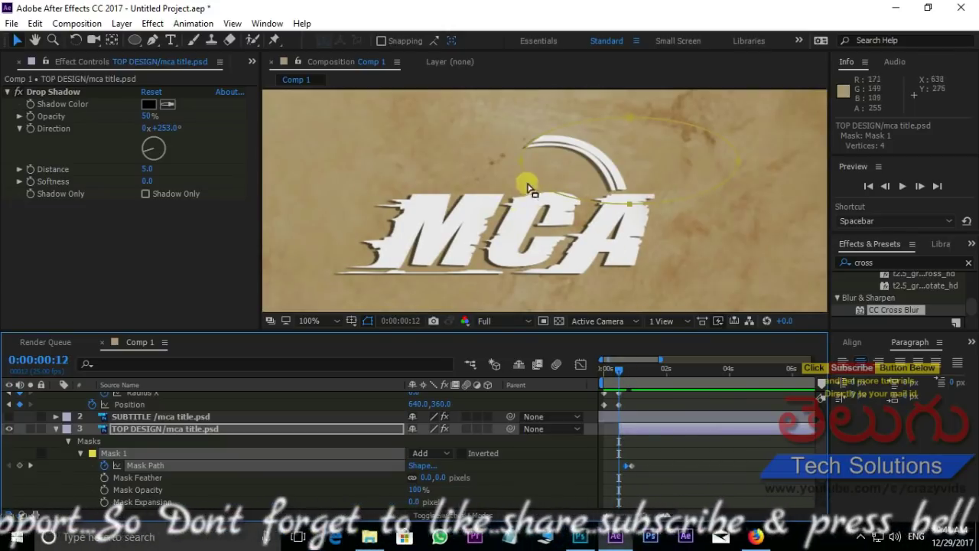
drag(518, 160, 577, 210)
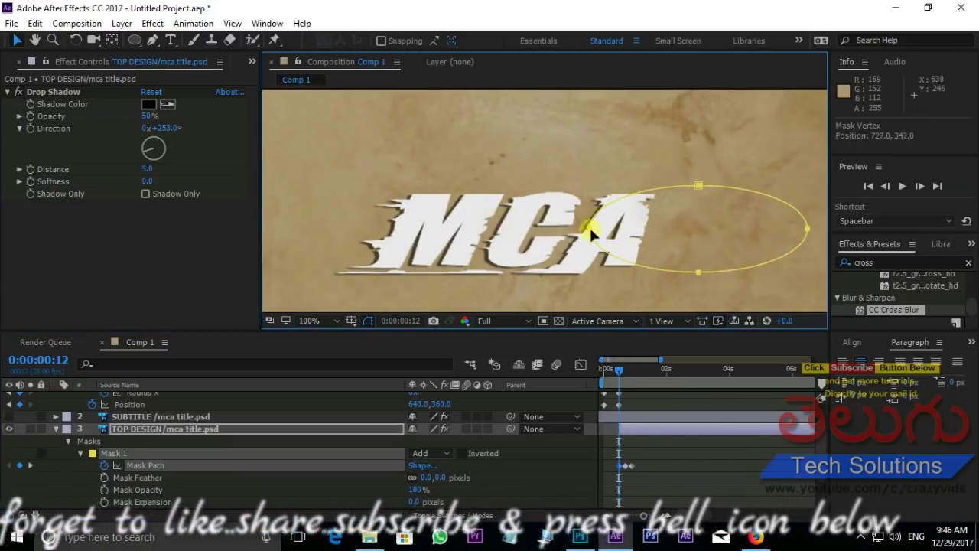
click(617, 370)
key(space)
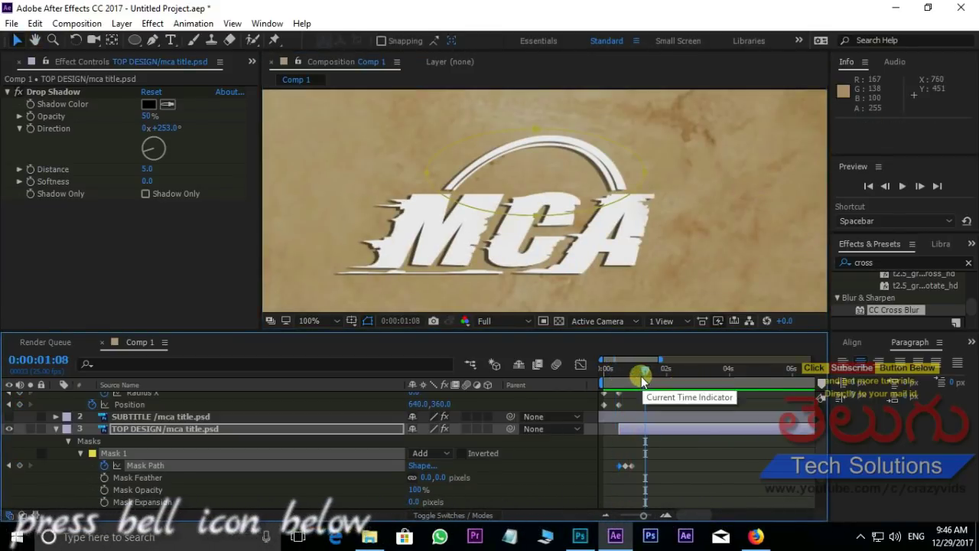
mouse_move(645, 371)
mouse_down()
mouse_move(621, 382)
mouse_move(632, 382)
mouse_up()
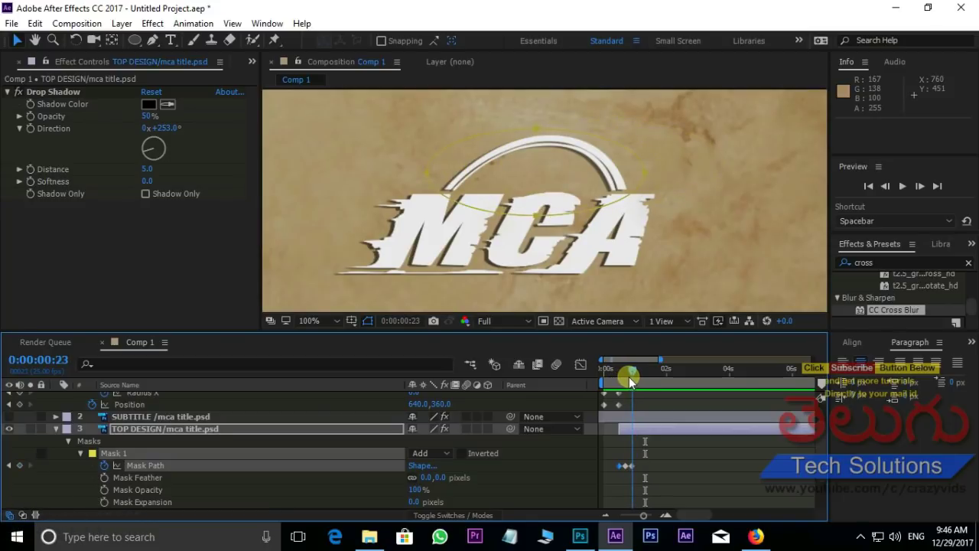
Draw an ellipse Mask 1 around BOTTOM DESIGN's lower arc and set a Mask Path keyframe at 0:00:00:23
scroll(487, 442, down, 3)
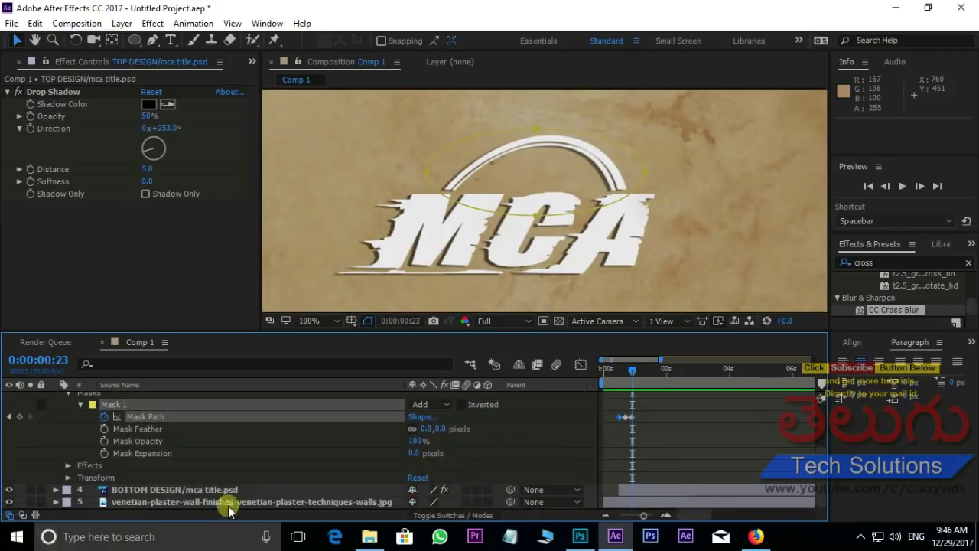
click(56, 490)
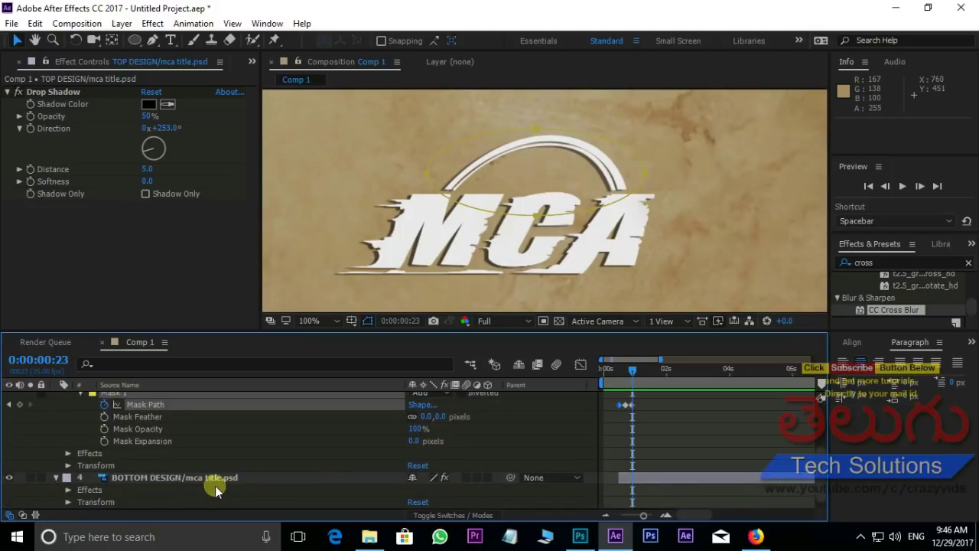
scroll(626, 421, down, 1)
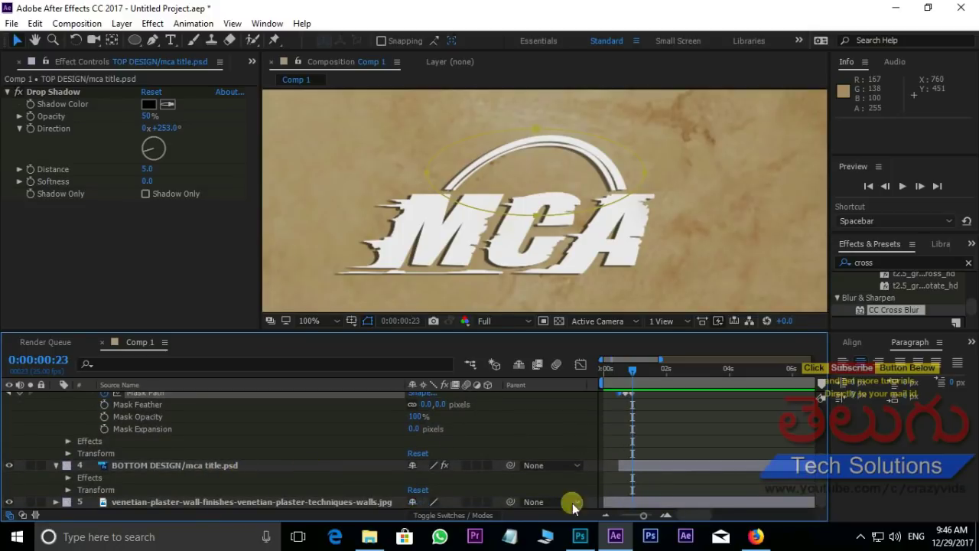
click(160, 464)
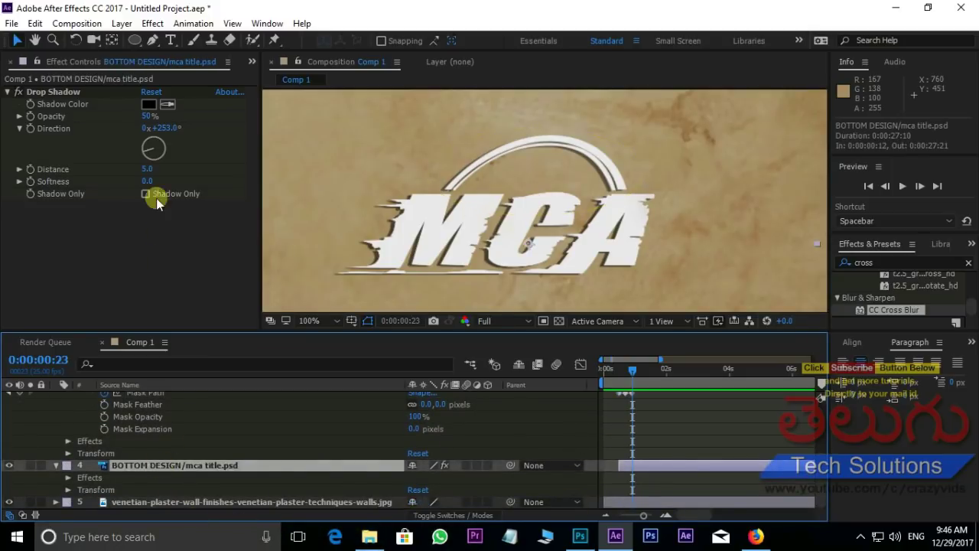
click(133, 40)
mouse_move(741, 158)
mouse_down()
mouse_move(345, 266)
mouse_move(590, 301)
mouse_up()
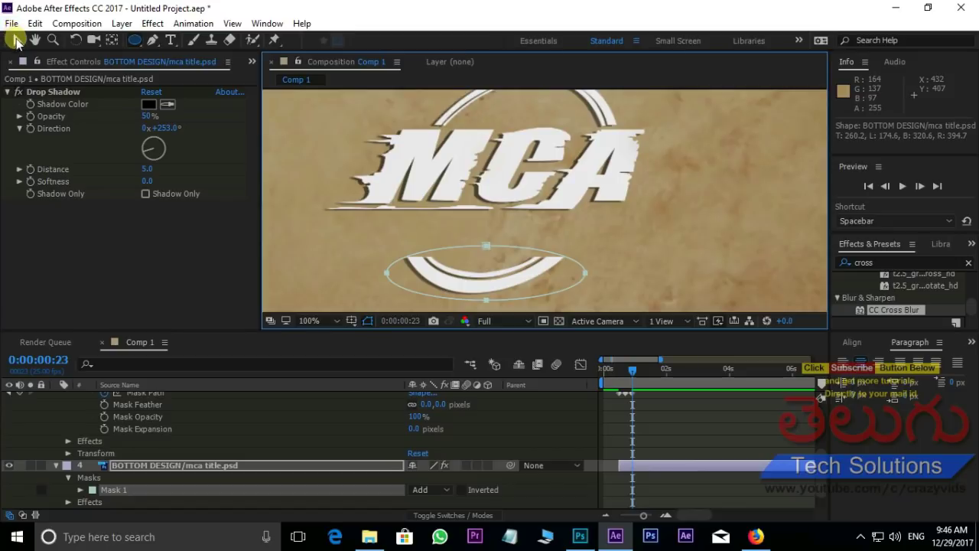
click(17, 41)
drag(486, 246, 481, 241)
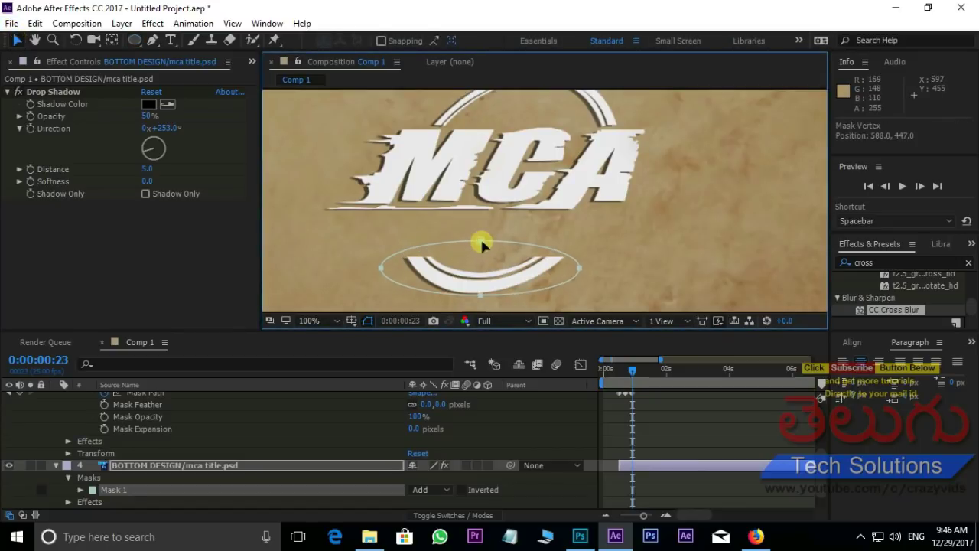
click(477, 263)
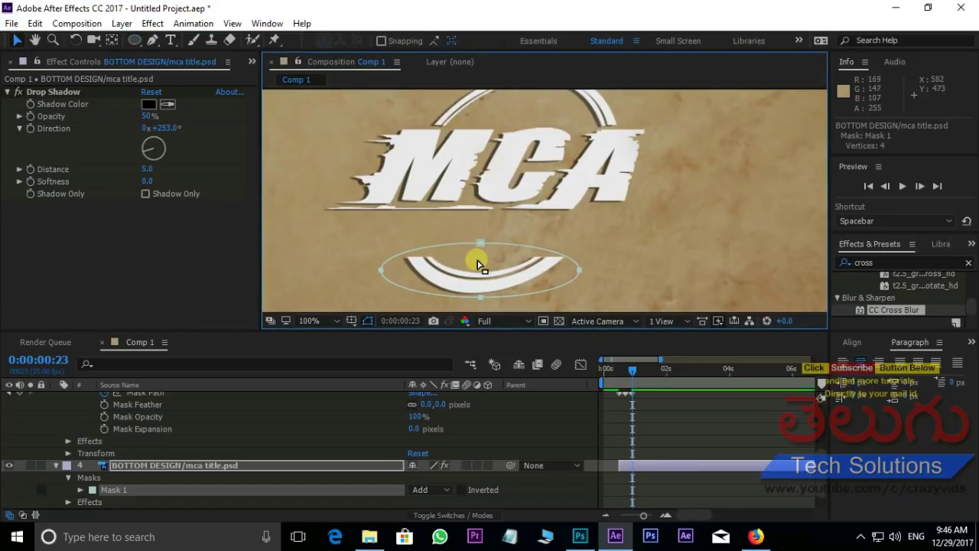
click(80, 490)
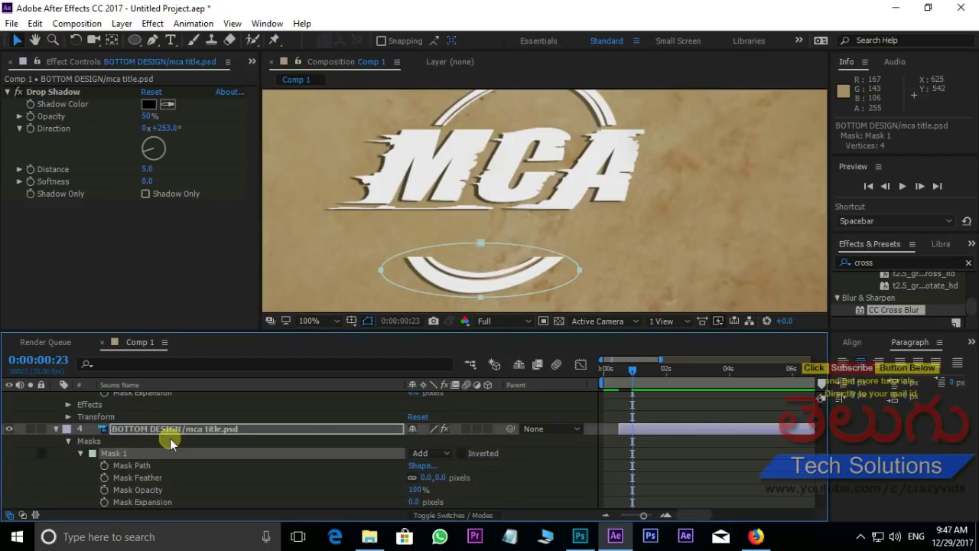
click(103, 465)
Slide the bottom mask off the lower arc at frames 0:00:00:18 and 0:00:00:11
scroll(665, 426, up, 1)
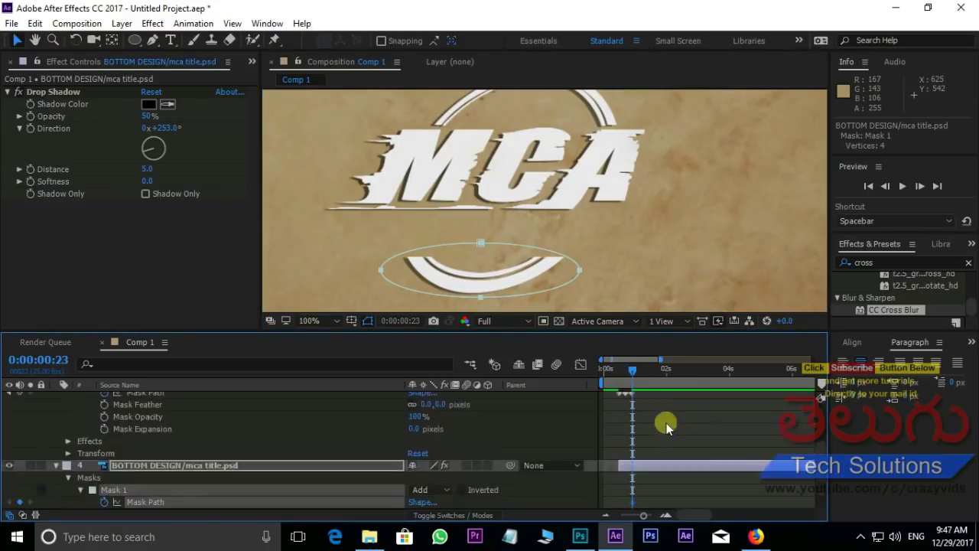
drag(630, 373, 623, 372)
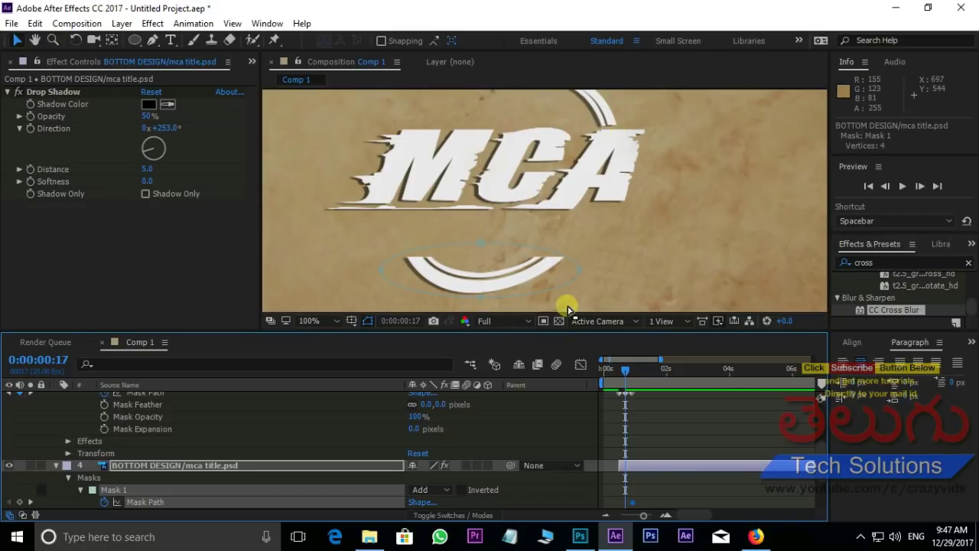
drag(383, 271, 469, 278)
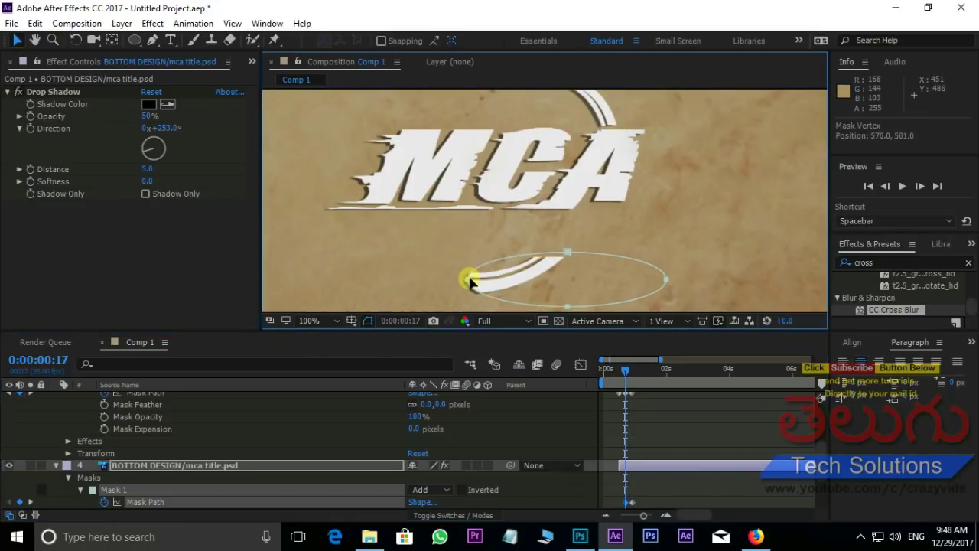
click(565, 247)
click(638, 399)
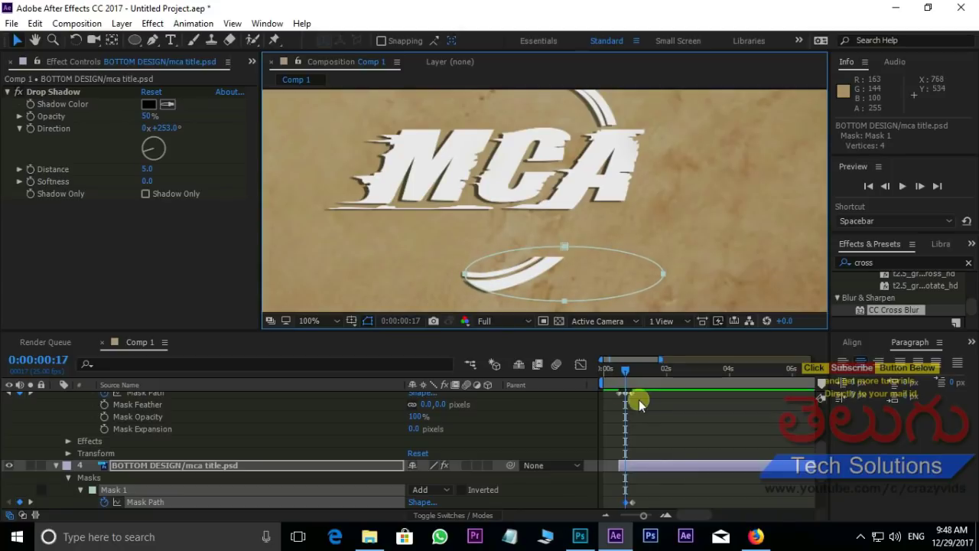
drag(630, 377, 619, 365)
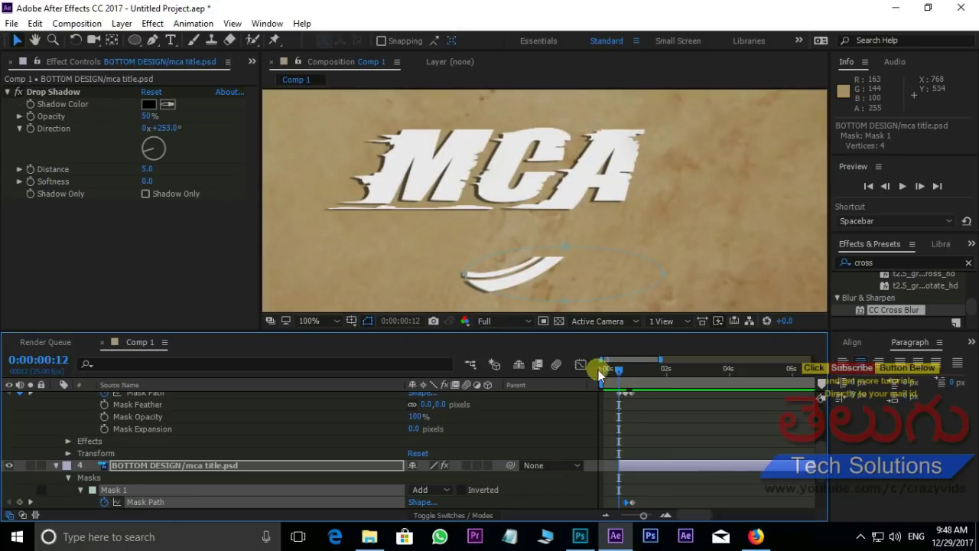
drag(464, 275, 561, 237)
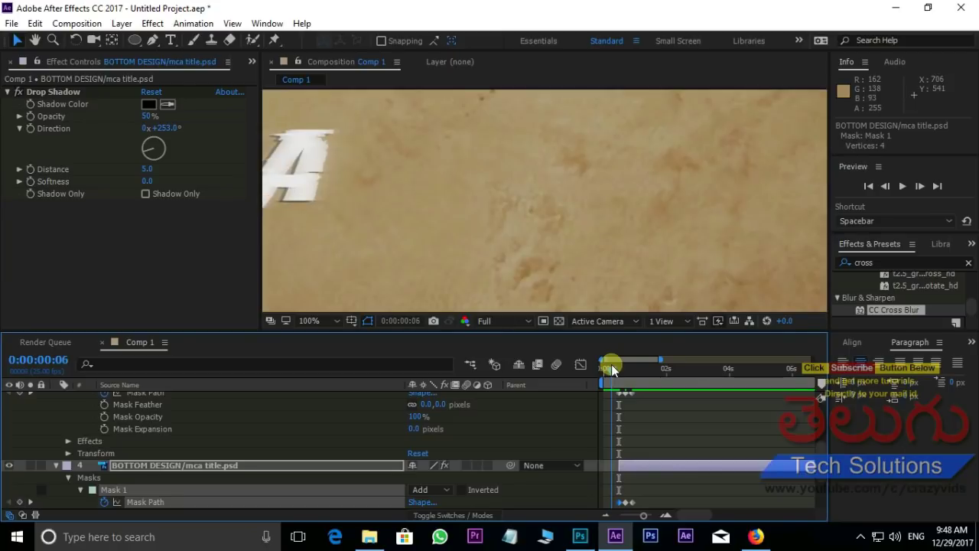
Preview both rings sweeping in from the start, then collapse BOTTOM DESIGN's mask properties
drag(618, 370, 604, 367)
scroll(560, 183, down, 2)
key(space)
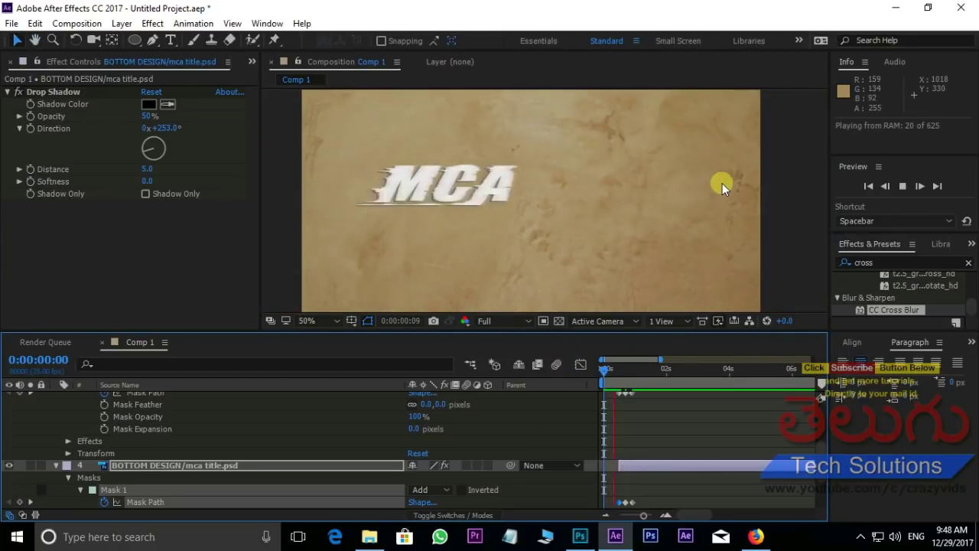
scroll(533, 174, up, 2)
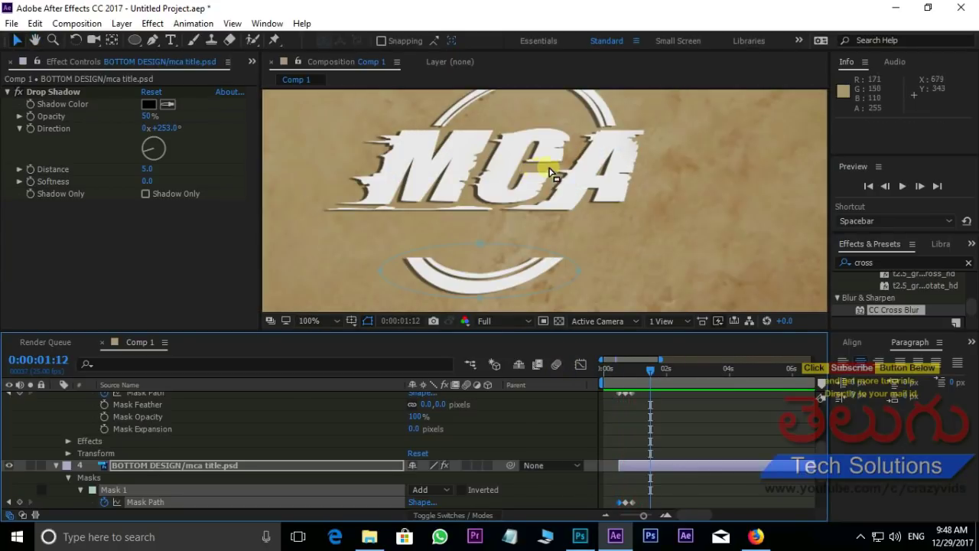
scroll(647, 398, down, 3)
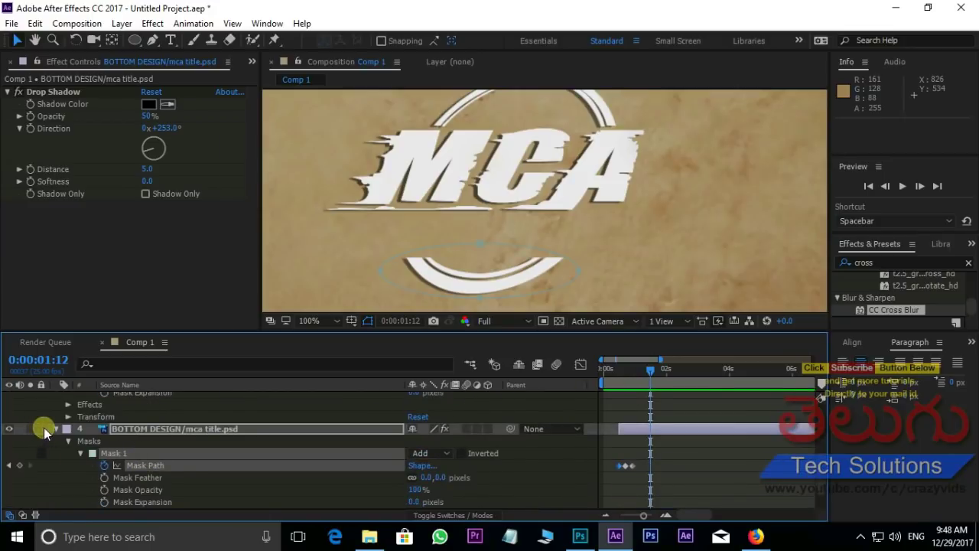
click(56, 429)
Preview the full animation, then turn SUBTITLE's visibility back on and select it
click(55, 419)
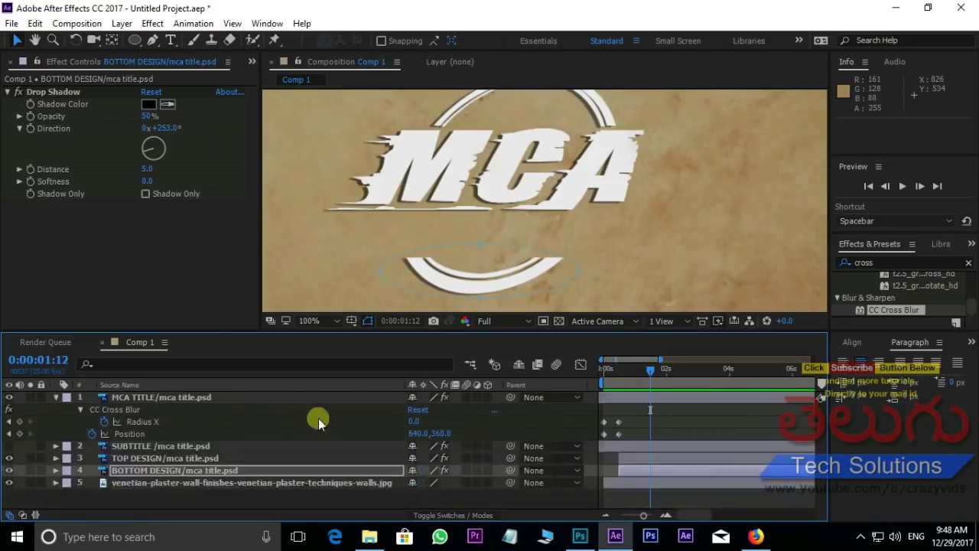
drag(650, 369, 586, 372)
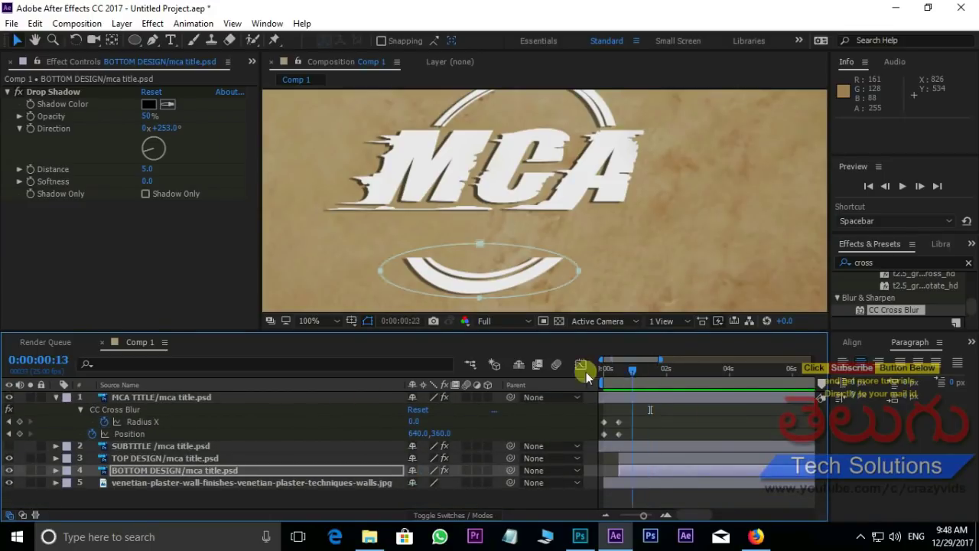
key(space)
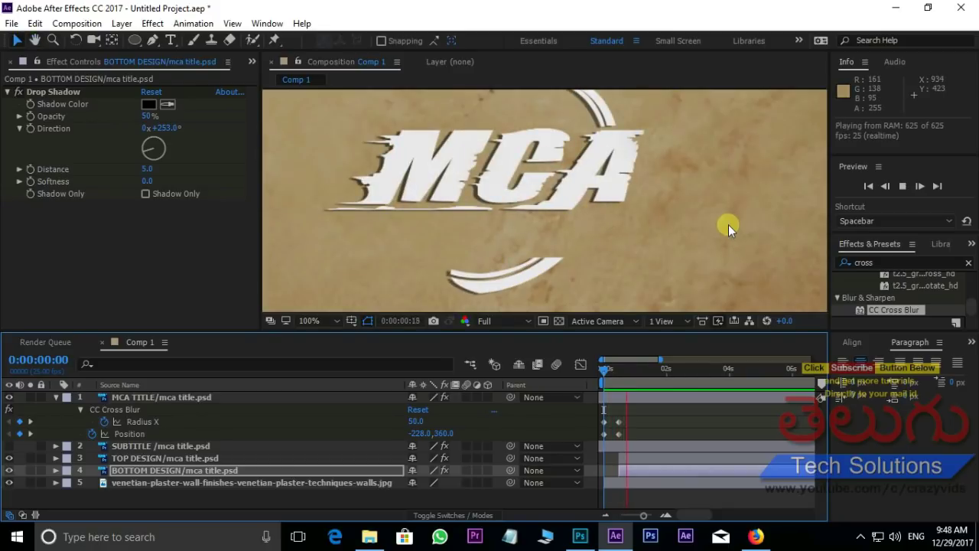
key(space)
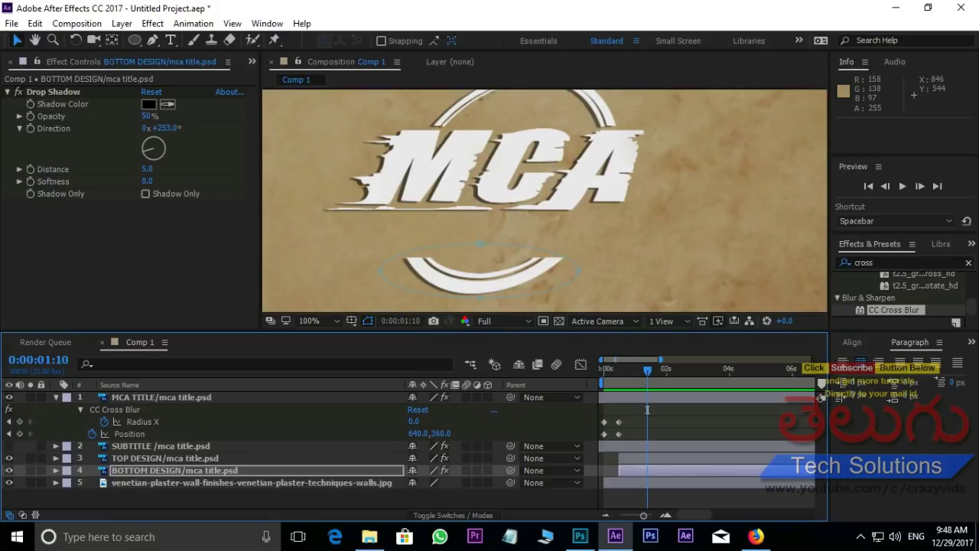
click(9, 445)
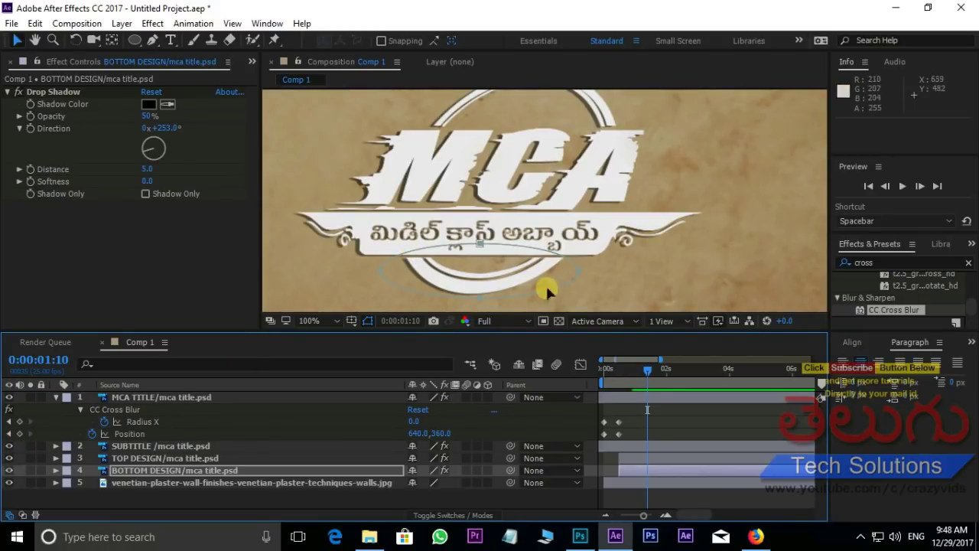
click(424, 284)
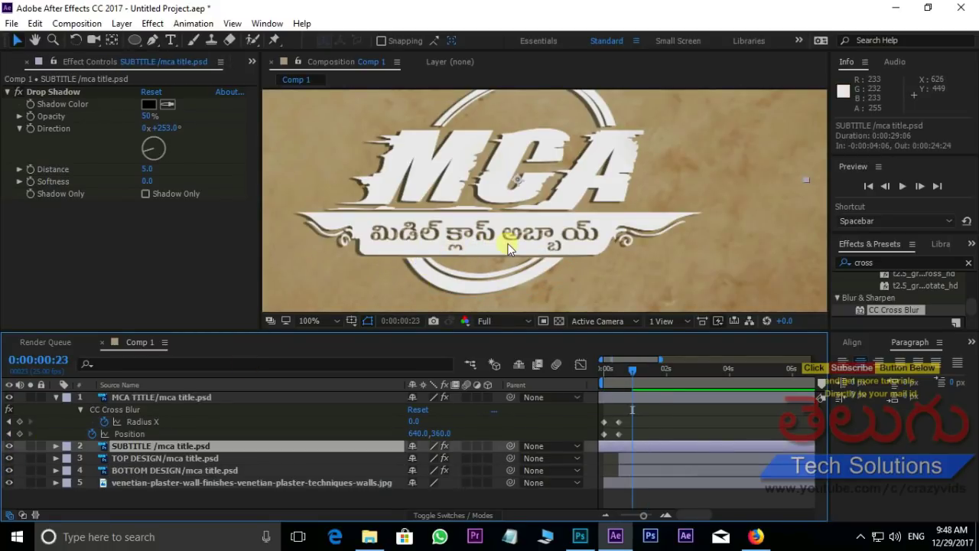
Reveal TOP DESIGN's mask keyframes and SUBTITLE's Scale, Position and Opacity properties
click(608, 459)
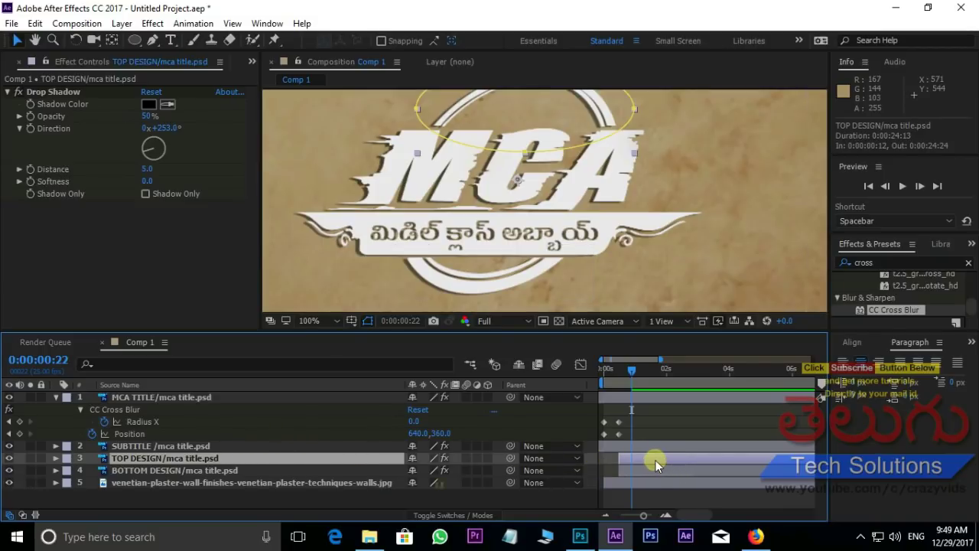
key(m)
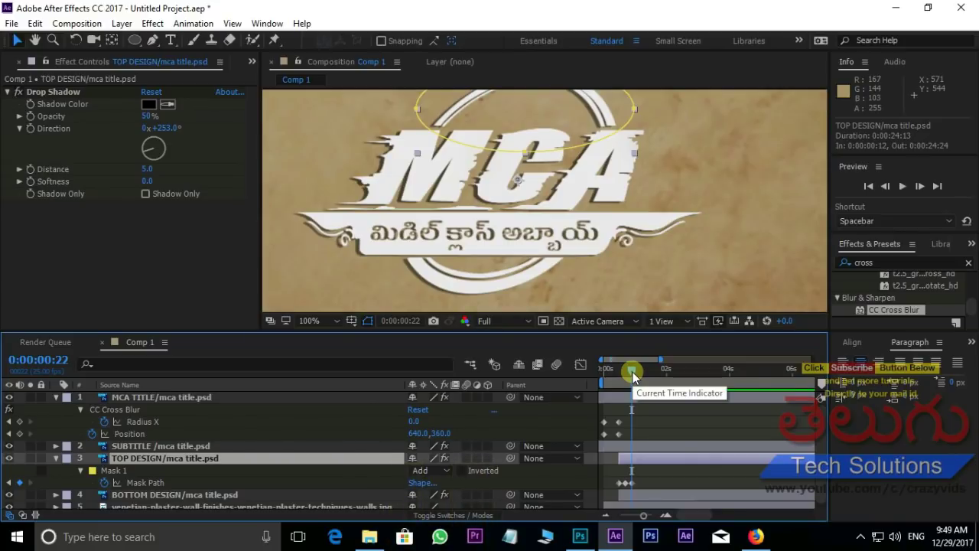
click(309, 446)
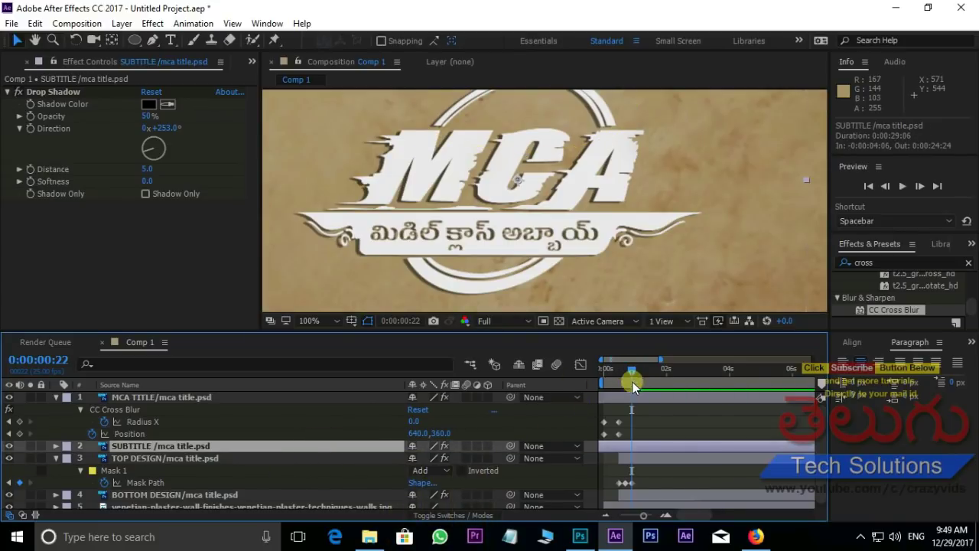
key(s)
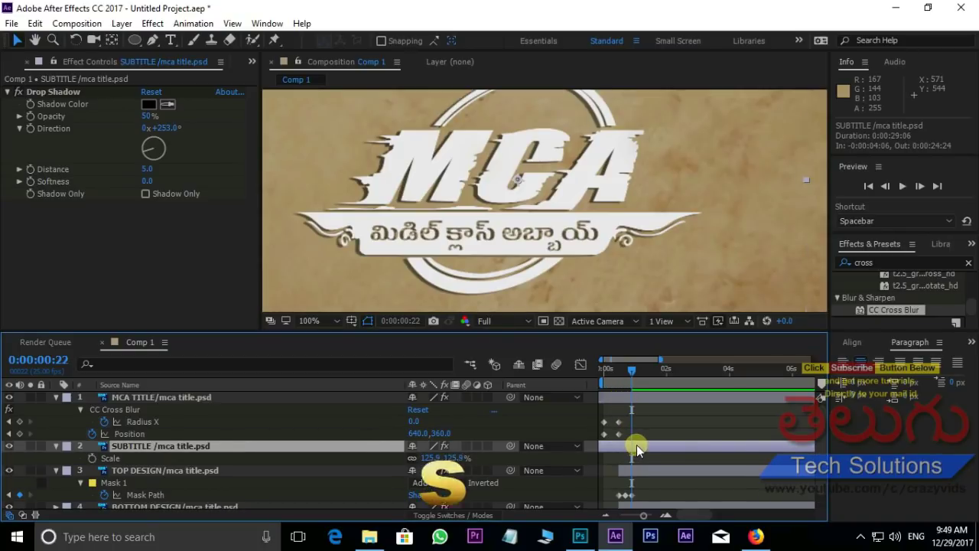
key(shift+p)
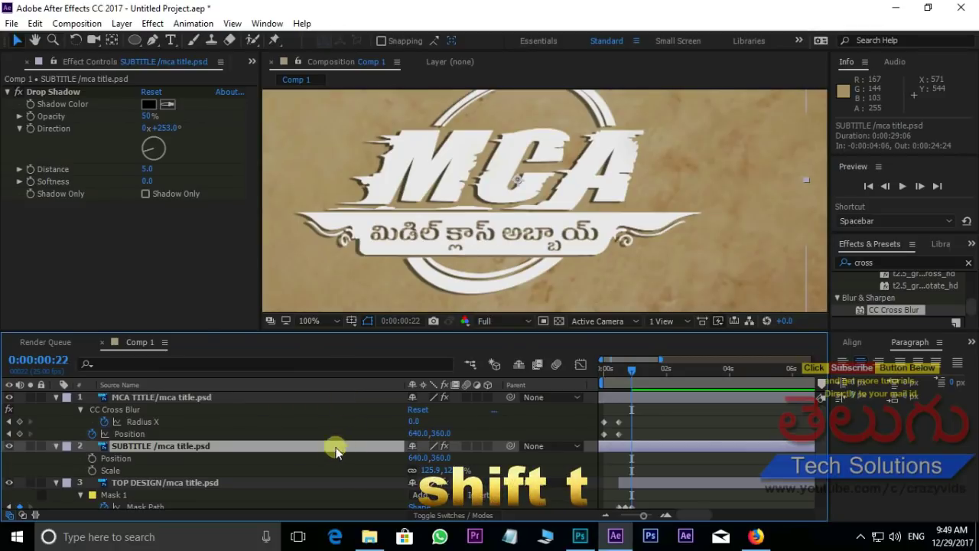
key(shift+t)
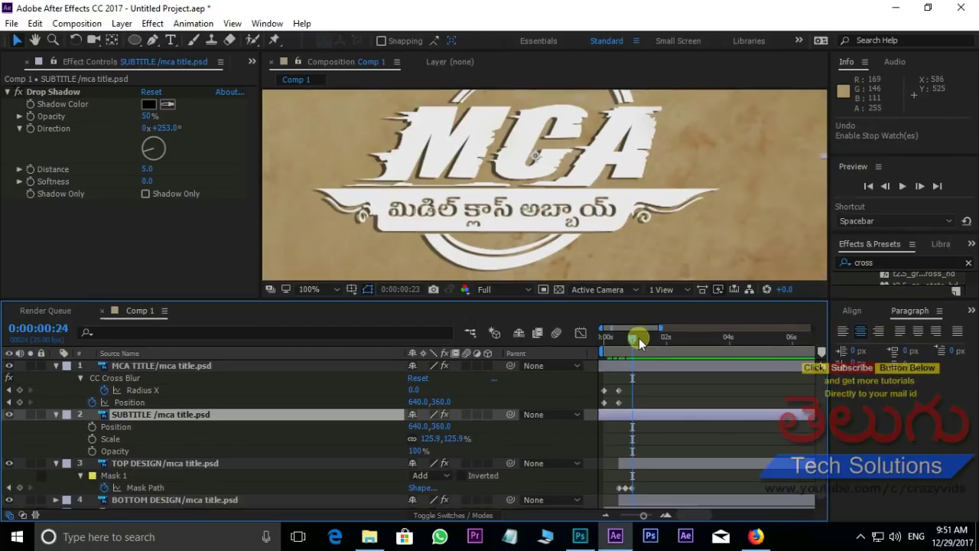
At 0:00:01:10, reposition SUBTITLE's anchor point with Pan Behind and keyframe Position, Scale and Opacity
drag(652, 337, 649, 334)
click(625, 473)
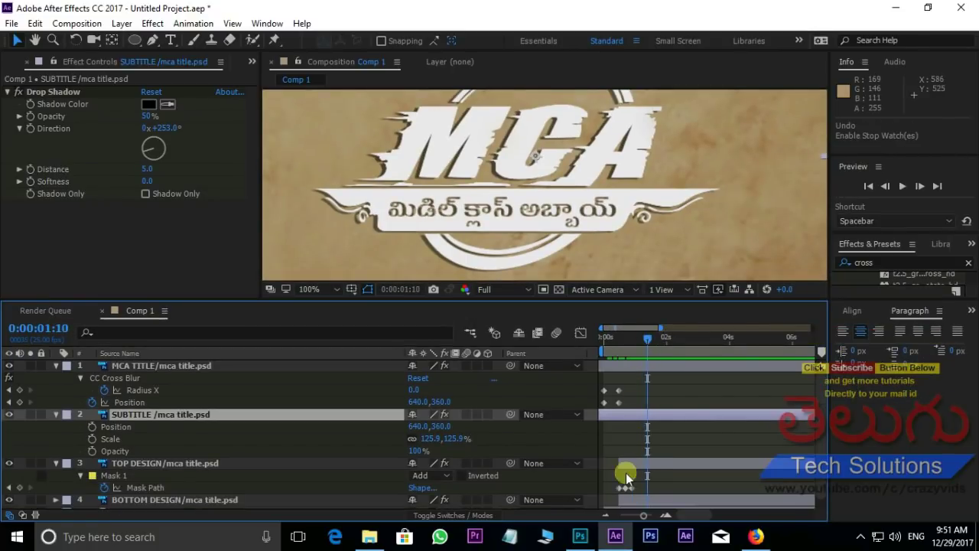
click(610, 397)
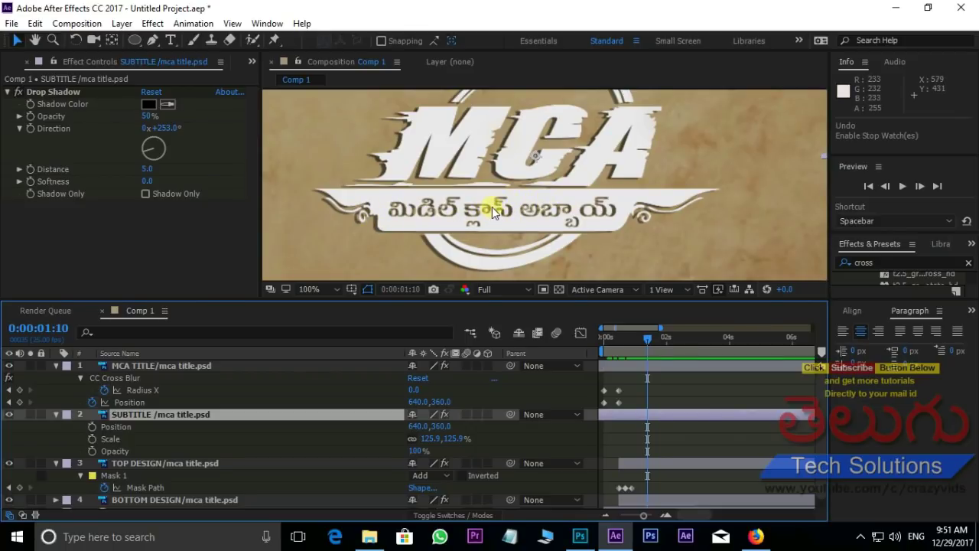
click(111, 40)
drag(528, 156, 494, 216)
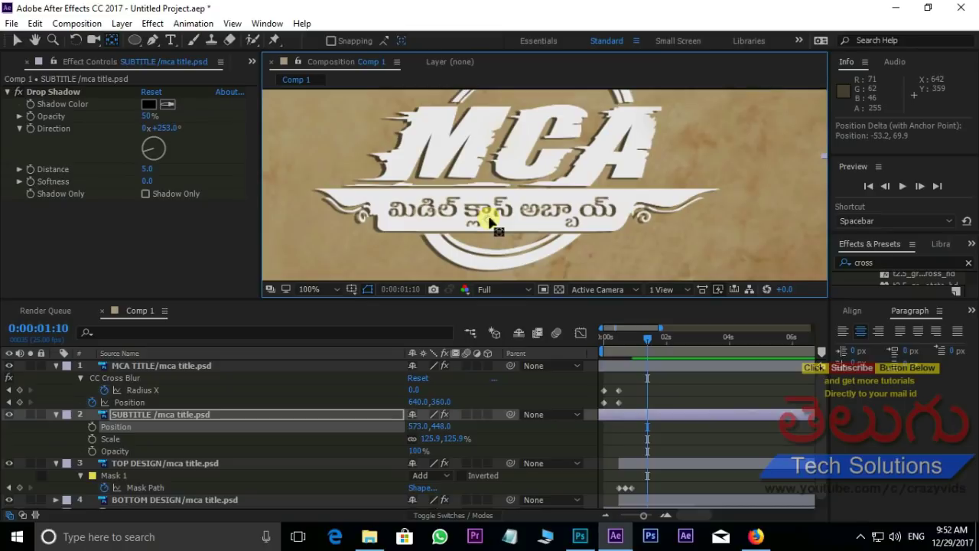
scroll(590, 197, down, 2)
scroll(590, 202, up, 2)
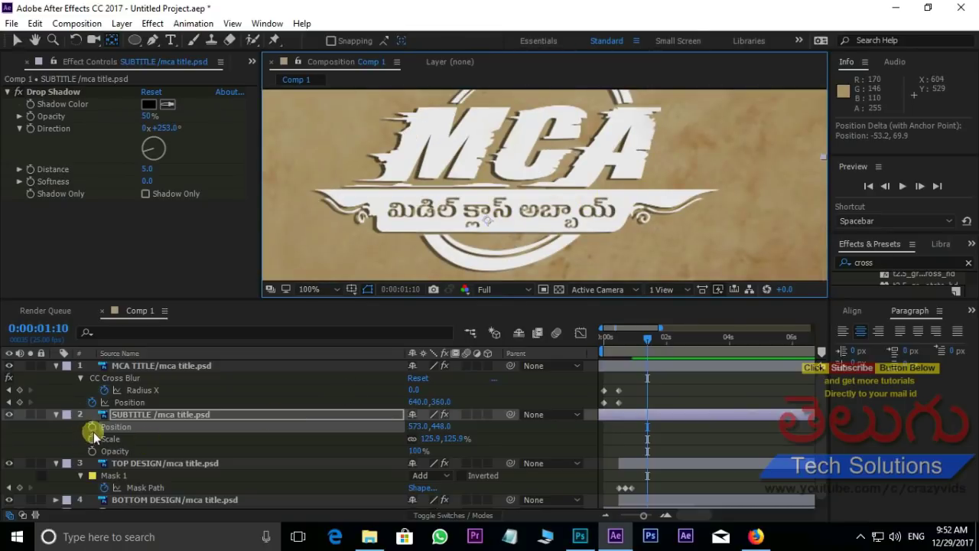
click(91, 426)
click(92, 438)
click(92, 451)
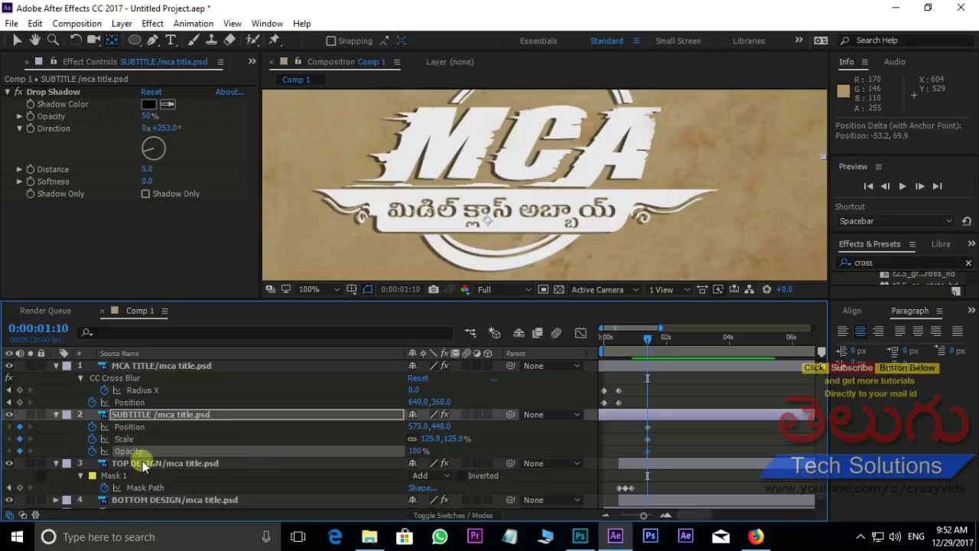
At 0:00:00:23 set SUBTITLE to Scale 482.9%, Position 573,656 and Opacity 0%
drag(646, 337, 632, 340)
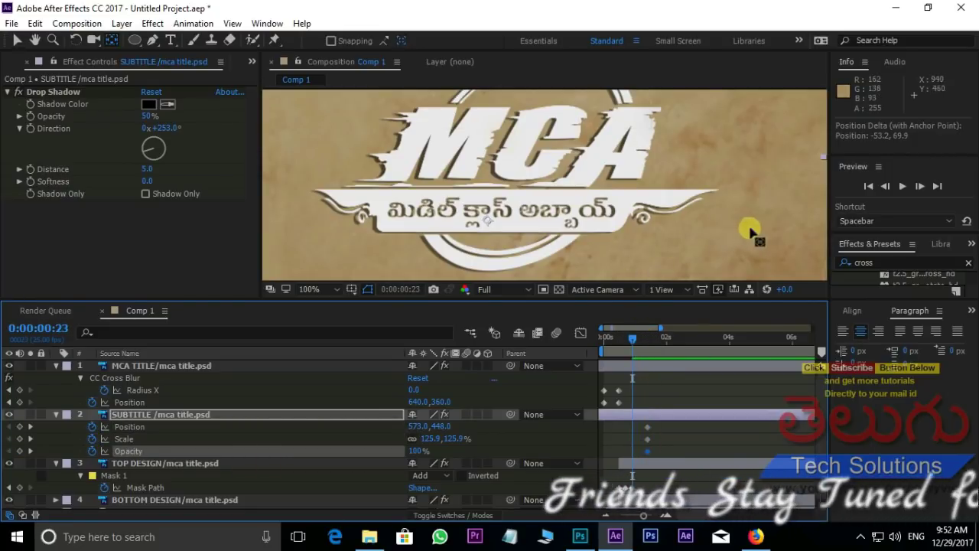
scroll(719, 234, down, 2)
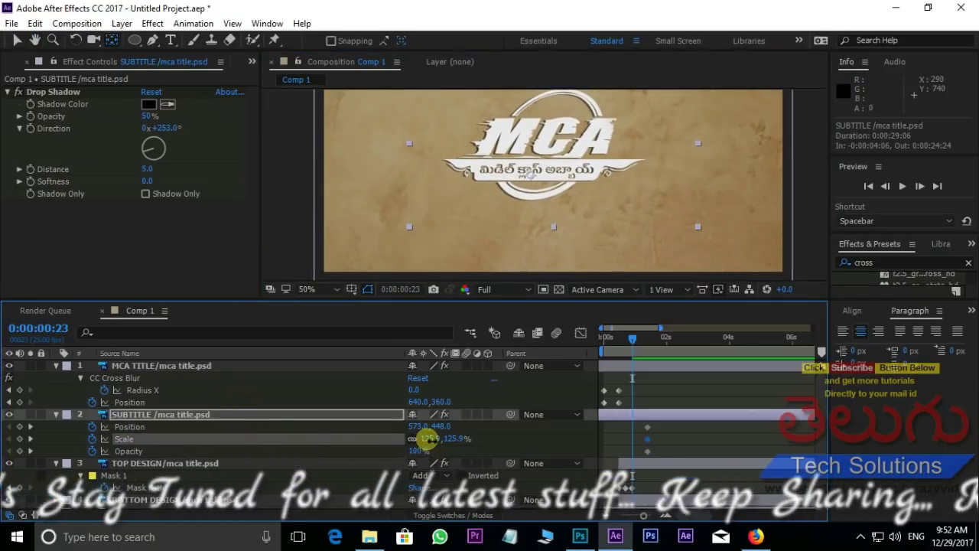
drag(428, 438, 628, 381)
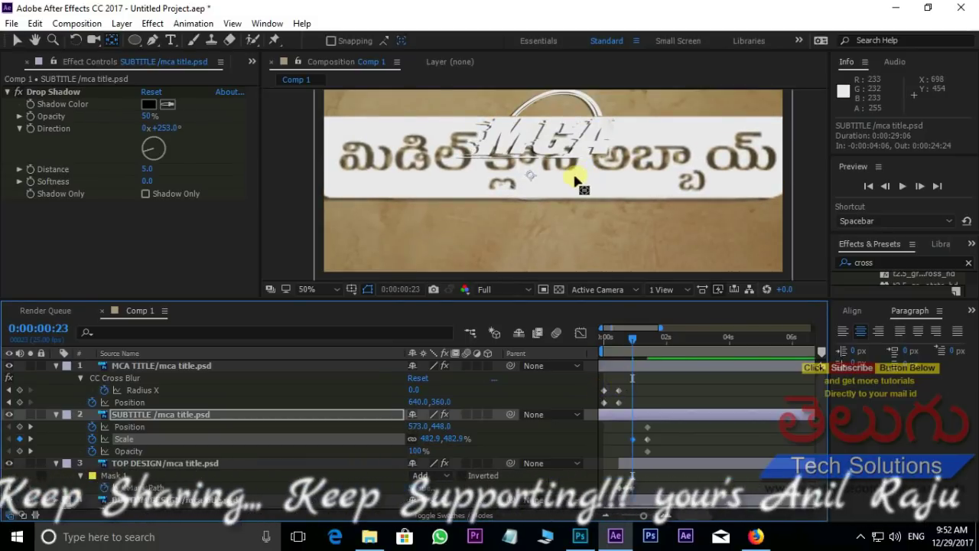
click(451, 427)
drag(451, 426, 621, 396)
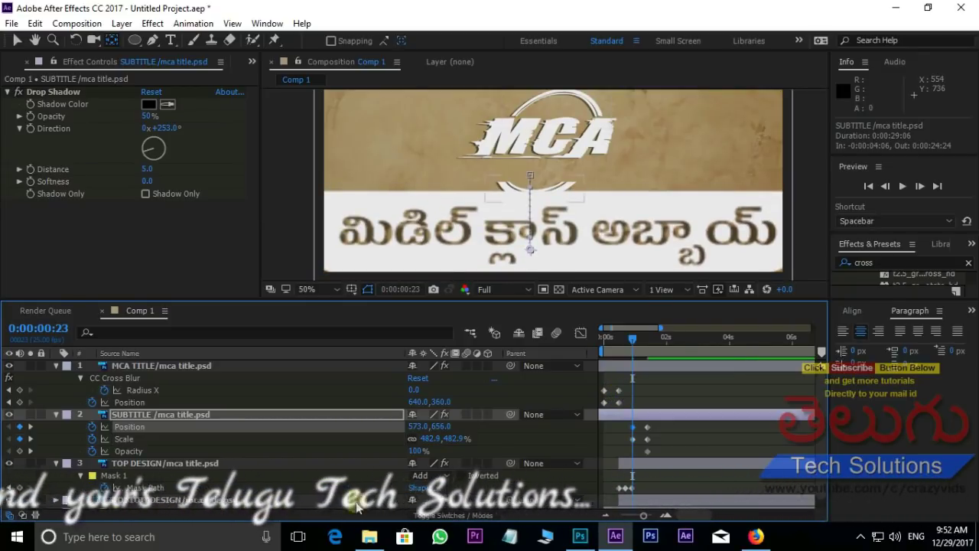
drag(417, 451, 315, 438)
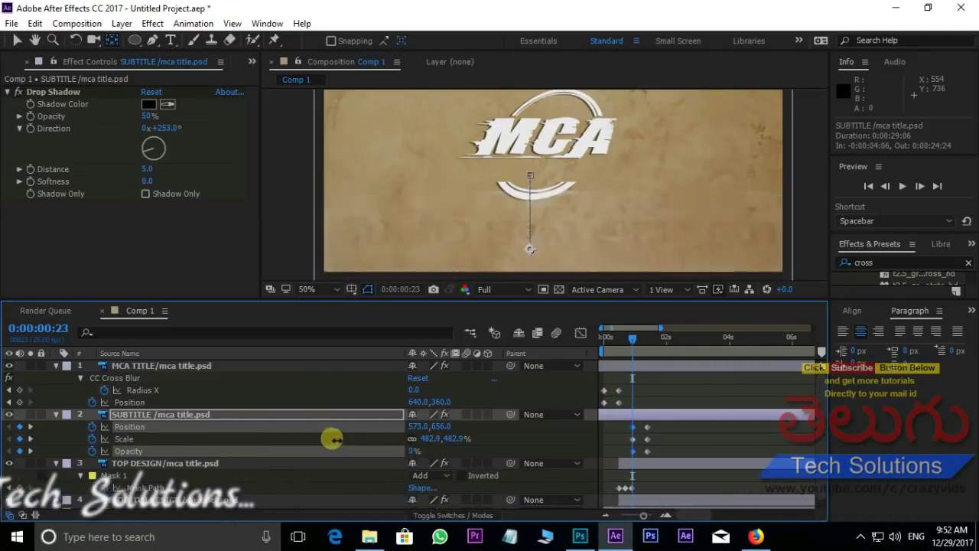
click(556, 343)
click(674, 340)
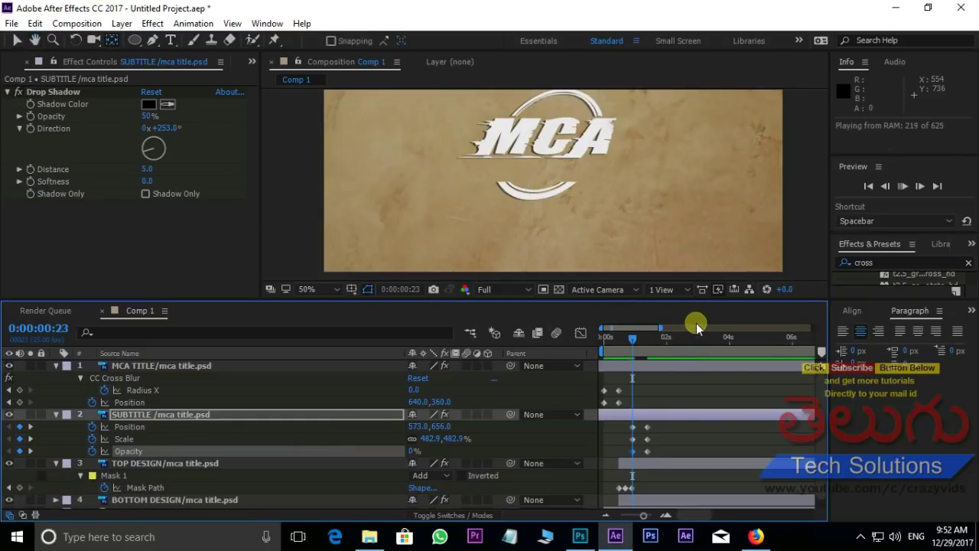
scroll(520, 153, up, 2)
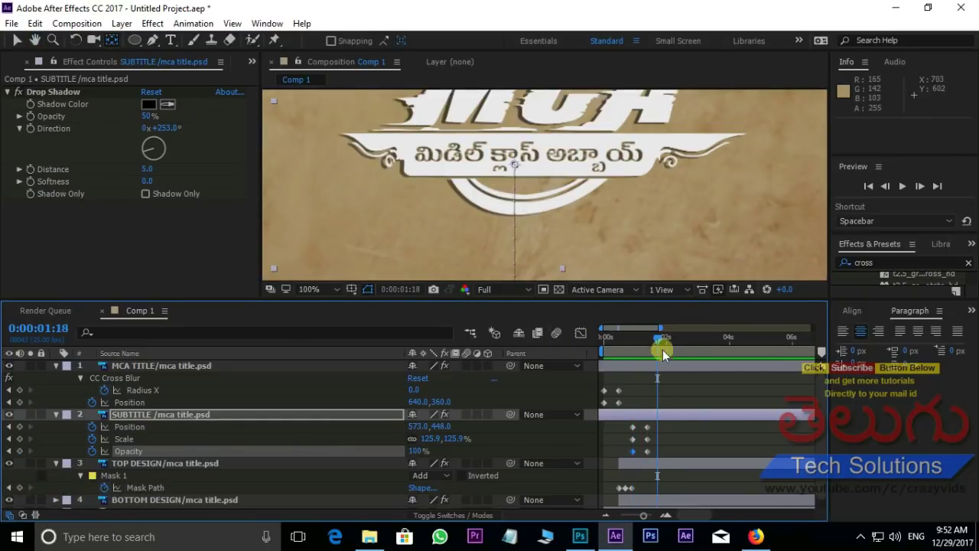
key(Page_Up)
key(Page_Up)
key(Page_Up)
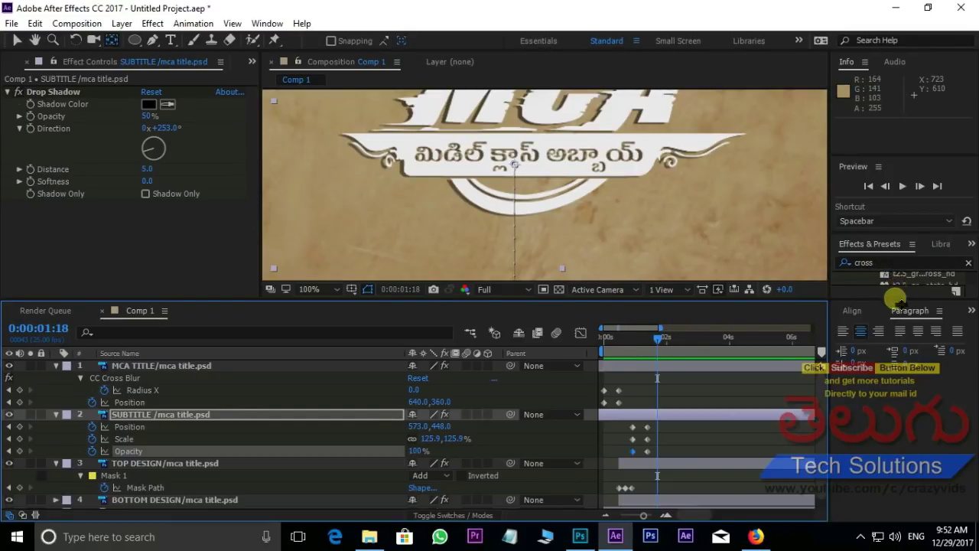
Keyframe the subtitle's CC Cross Blur Radius X at 88 at 0:00:00:23, then scrub through its entrance
mouse_move(898, 301)
mouse_down()
mouse_move(896, 329)
mouse_move(257, 447)
mouse_up()
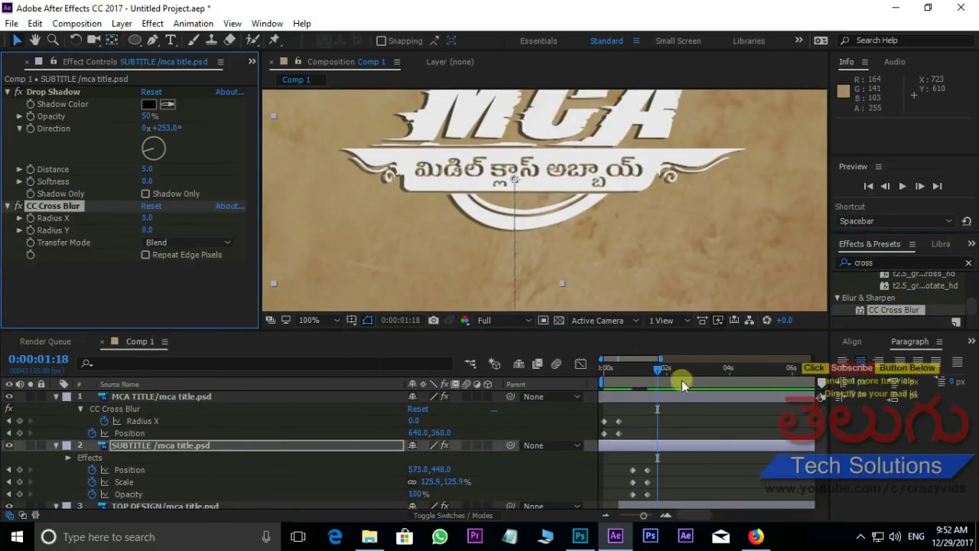
drag(658, 369, 650, 373)
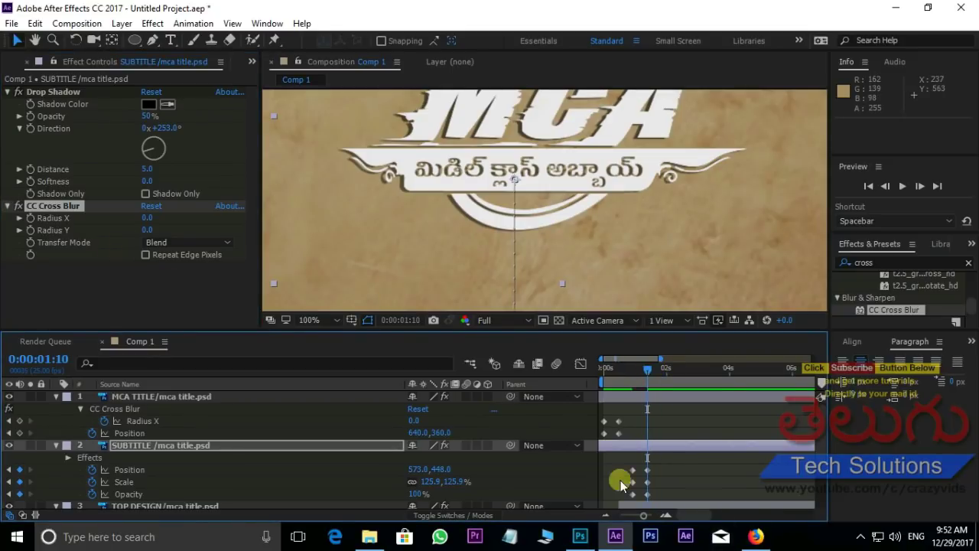
click(29, 219)
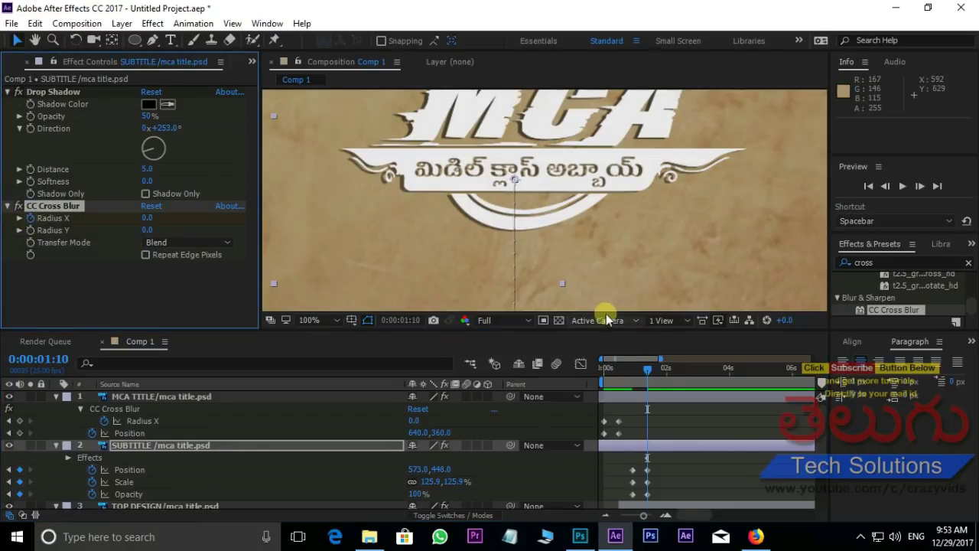
drag(654, 369, 635, 369)
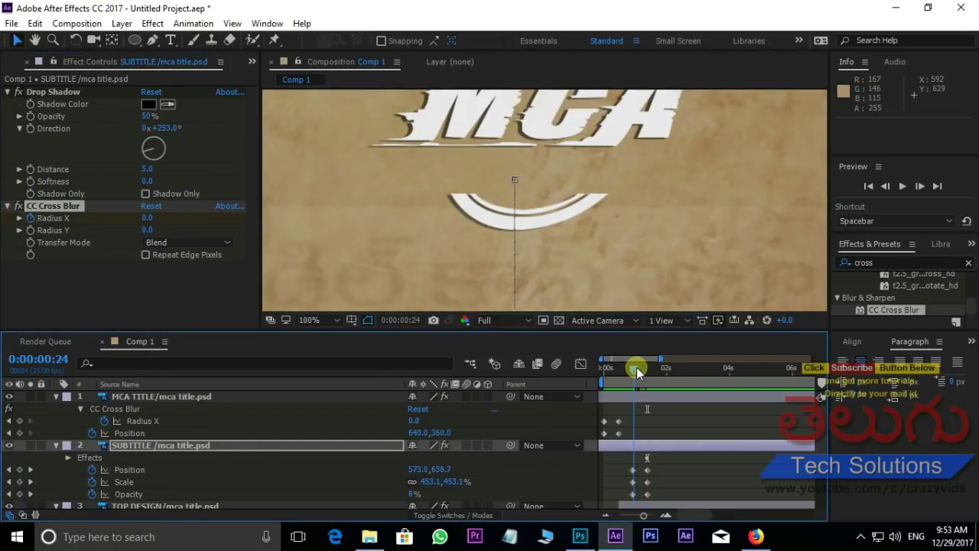
click(153, 229)
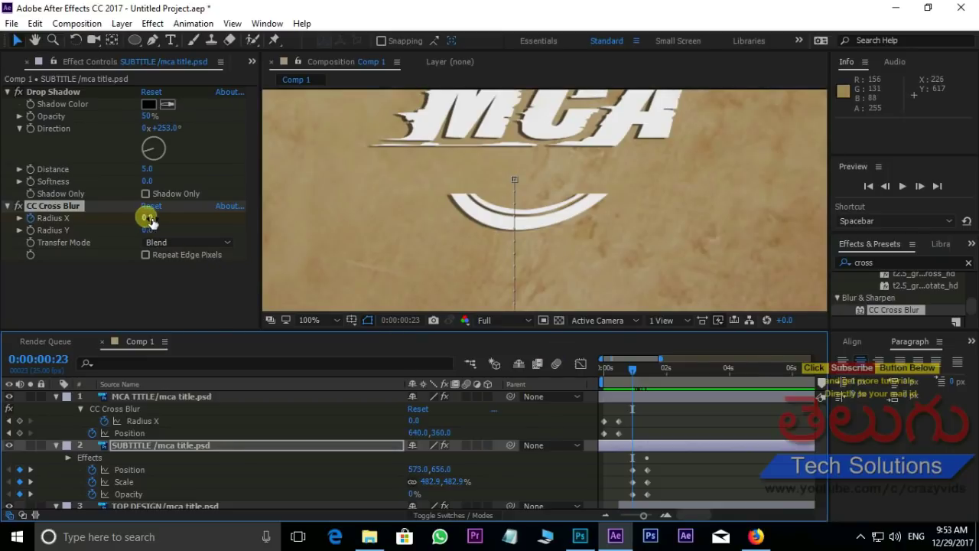
drag(147, 218, 211, 218)
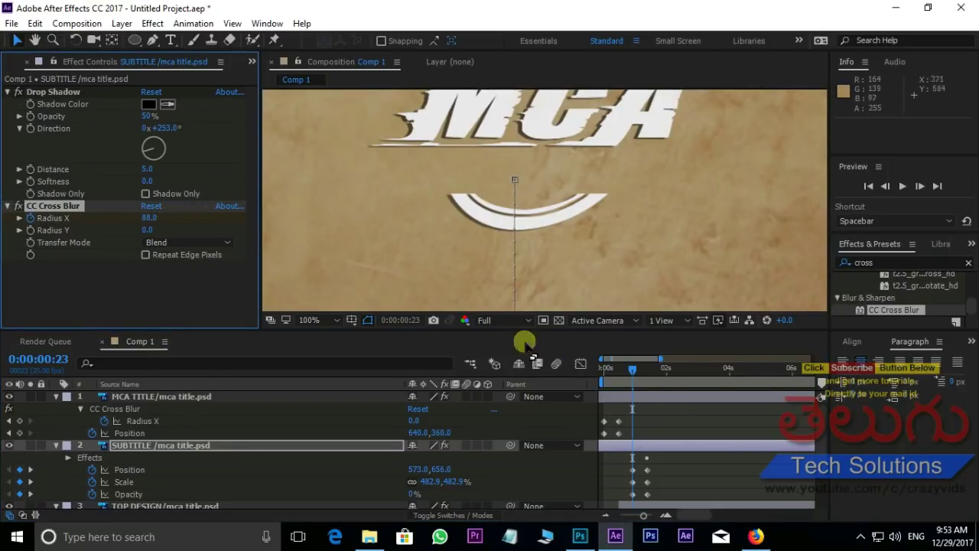
click(634, 371)
drag(634, 371, 646, 373)
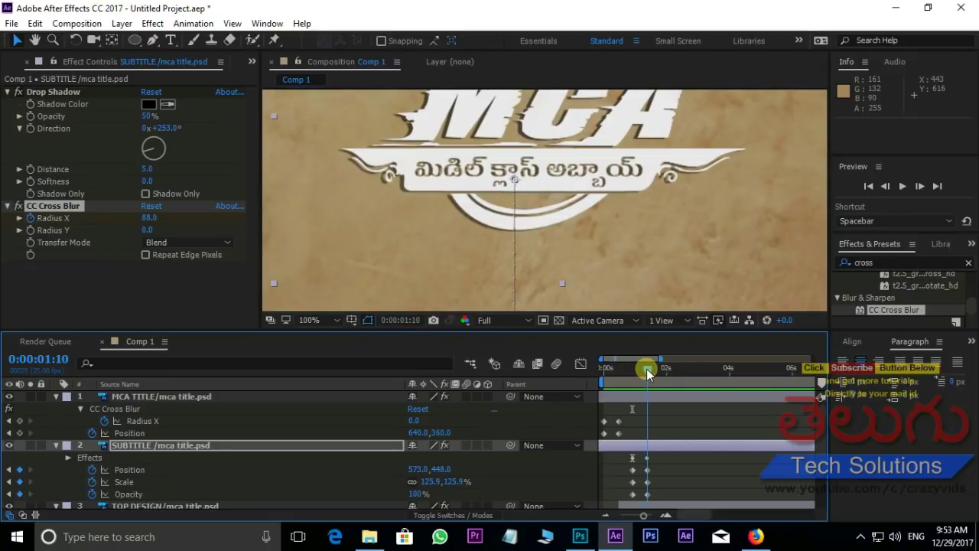
drag(647, 372, 568, 364)
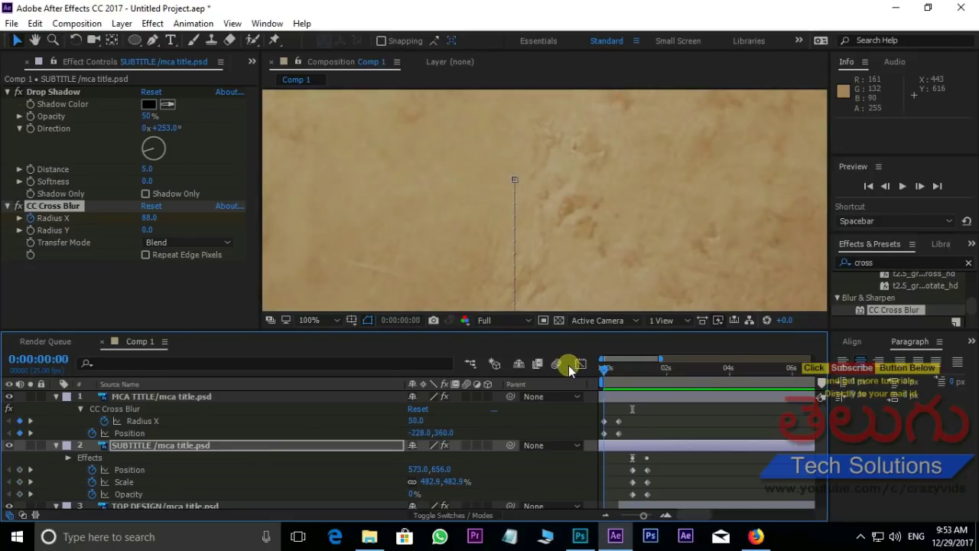
Play a preview of the title animation and stop it
scroll(604, 199, down, 2)
scroll(601, 201, down, 2)
scroll(601, 200, up, 2)
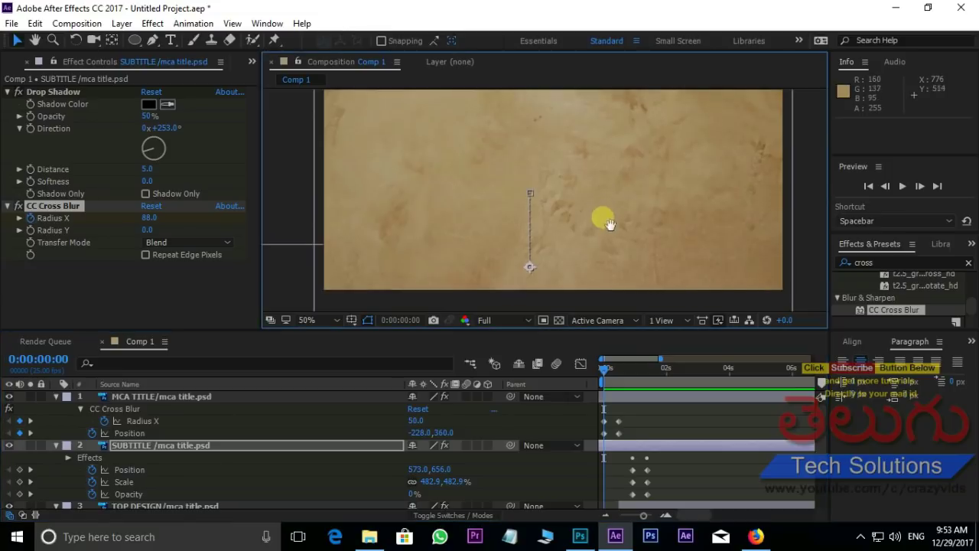
key(space)
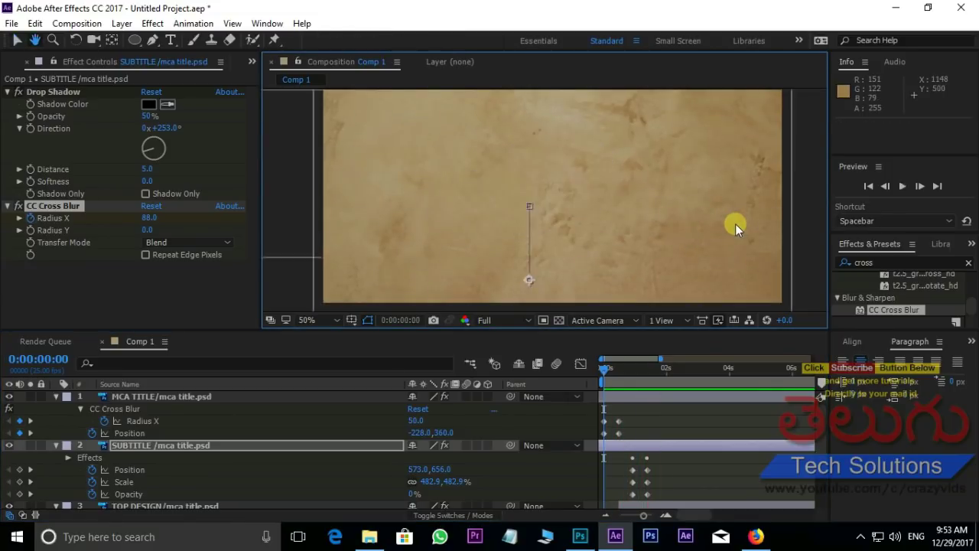
key(space)
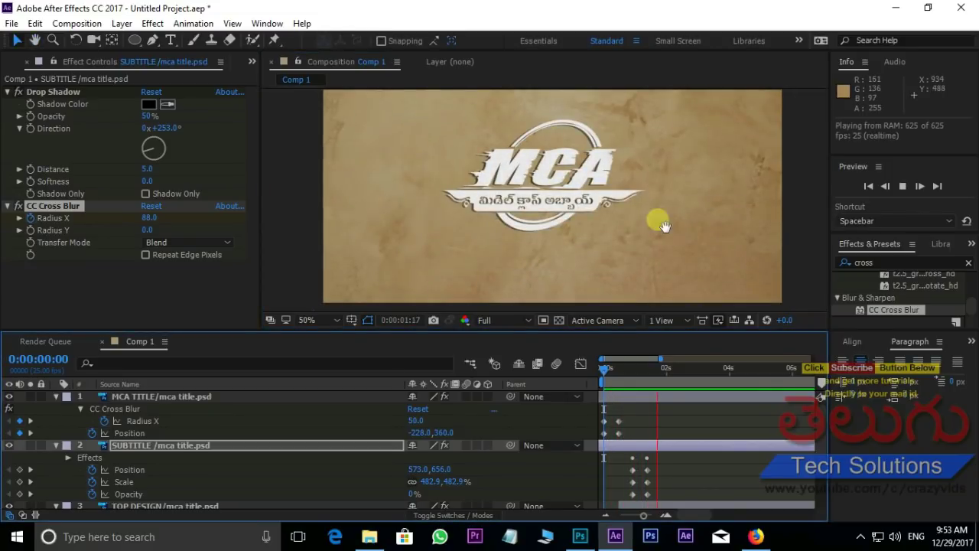
Collapse the MCA TITLE, SUBTITLE and TOP DESIGN layers' property lists in the timeline
scroll(561, 201, up, 2)
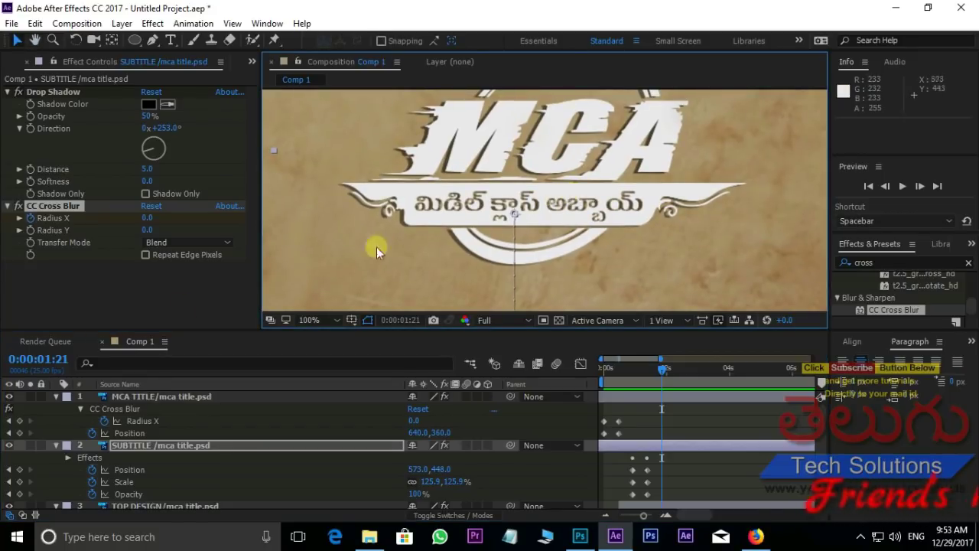
click(53, 396)
click(54, 397)
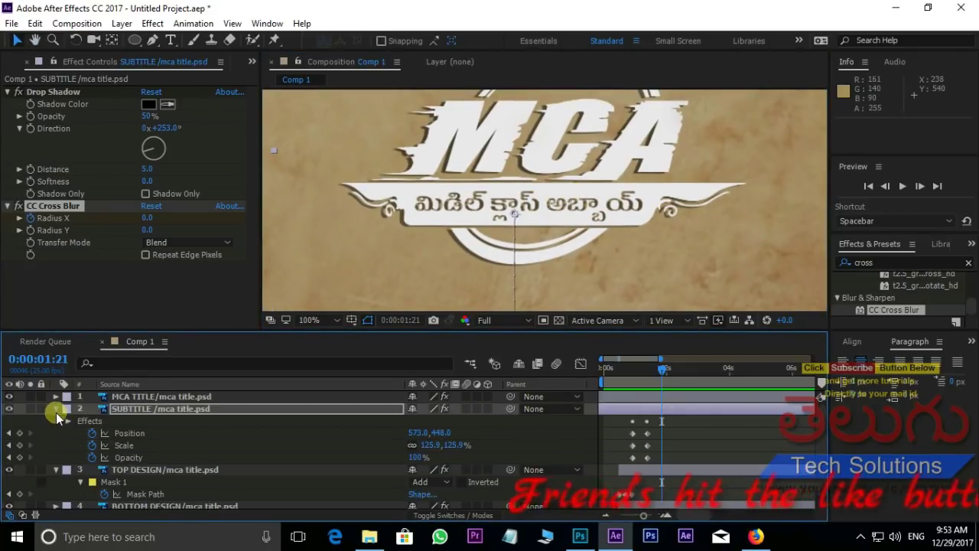
click(55, 412)
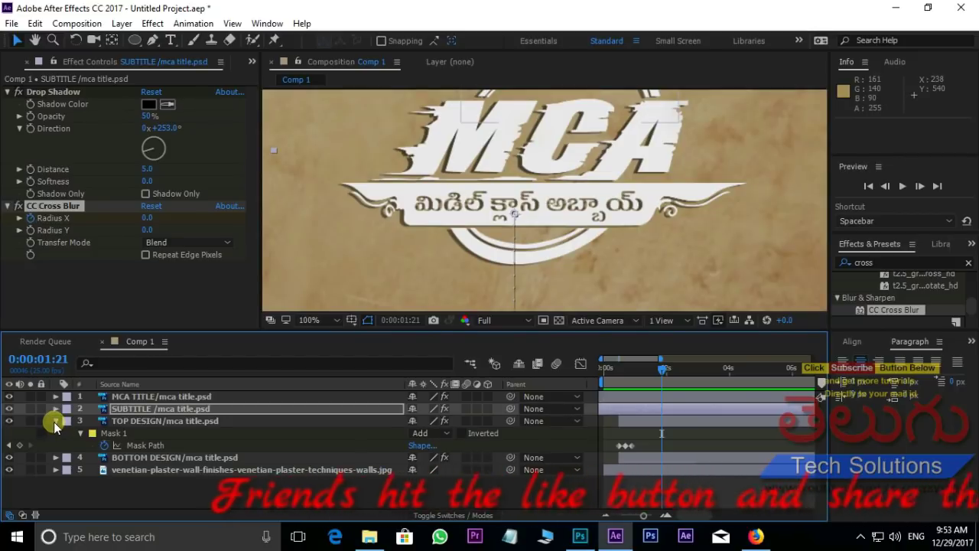
click(55, 421)
Create a new solid layer named 'trapcode'
right_click(226, 477)
mouse_move(285, 348)
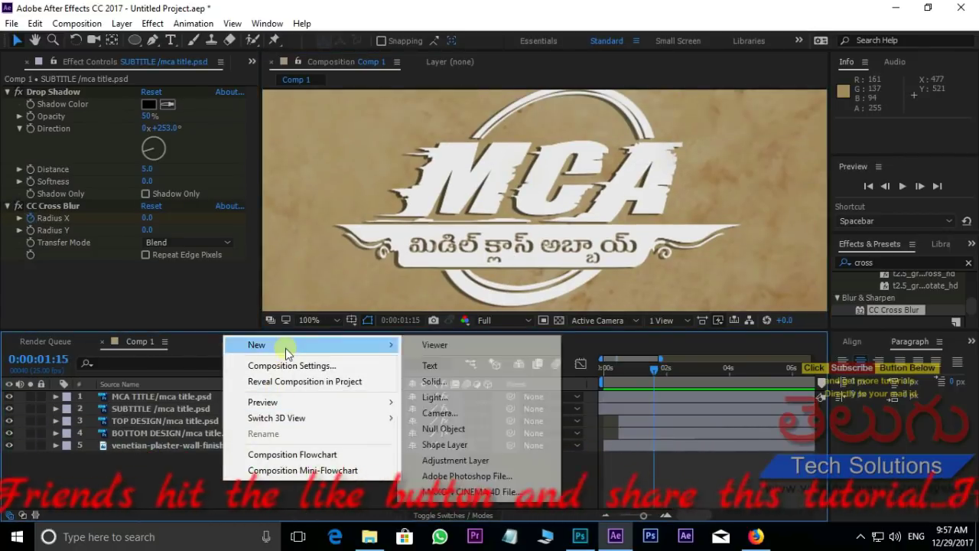
click(455, 380)
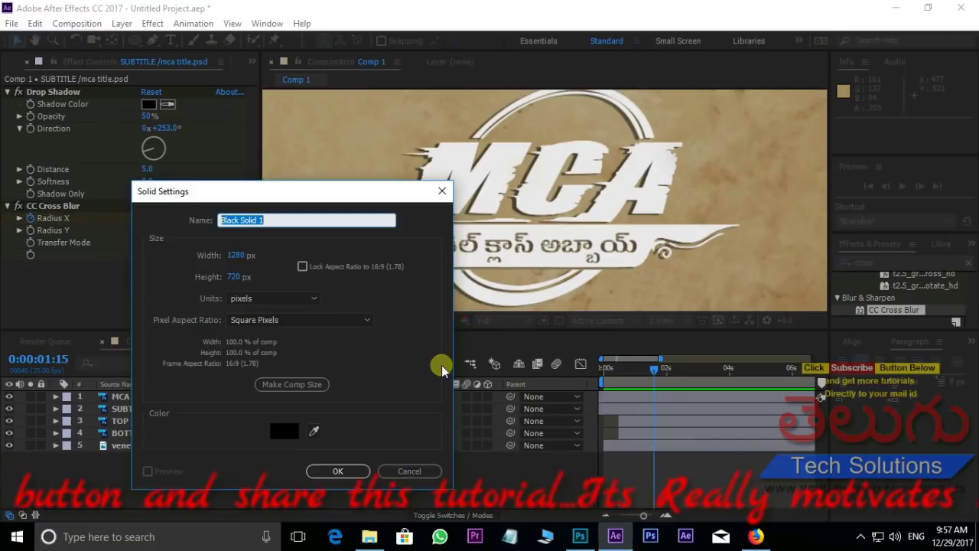
text(trap)
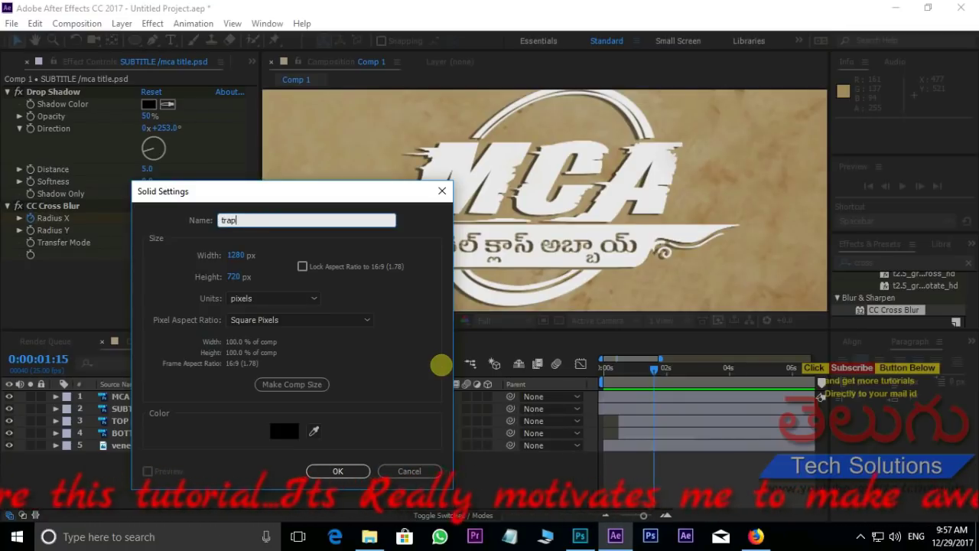
text(code)
click(337, 471)
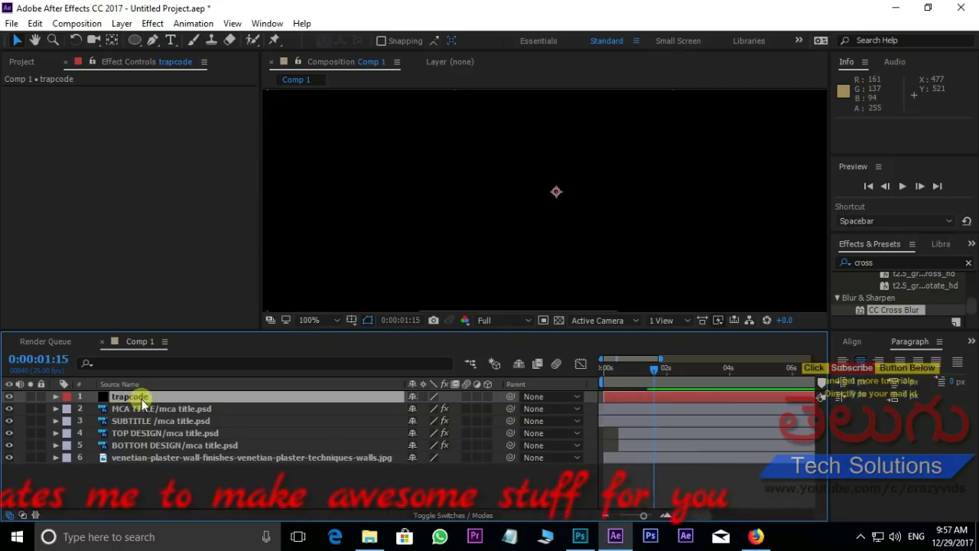
Apply Trapcode Particular to the trapcode layer
click(155, 26)
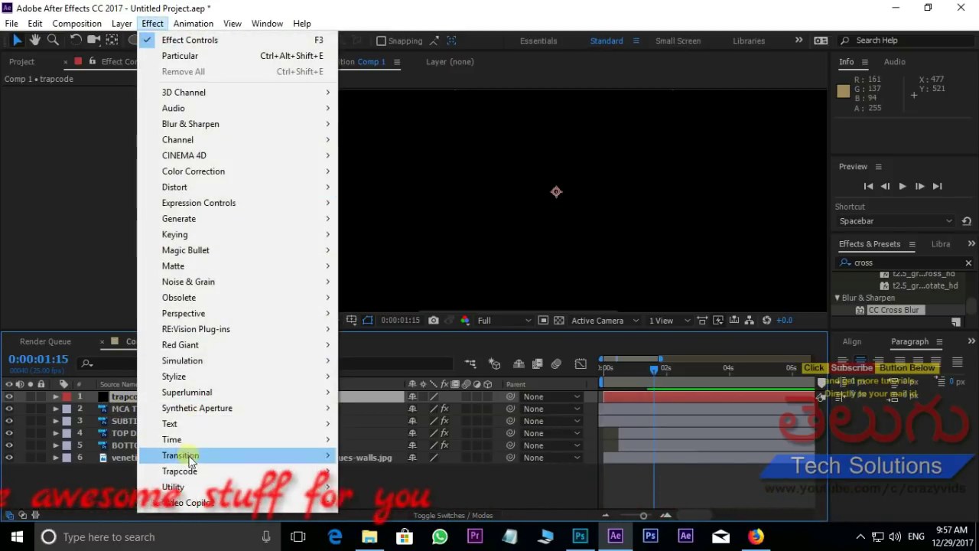
mouse_move(192, 455)
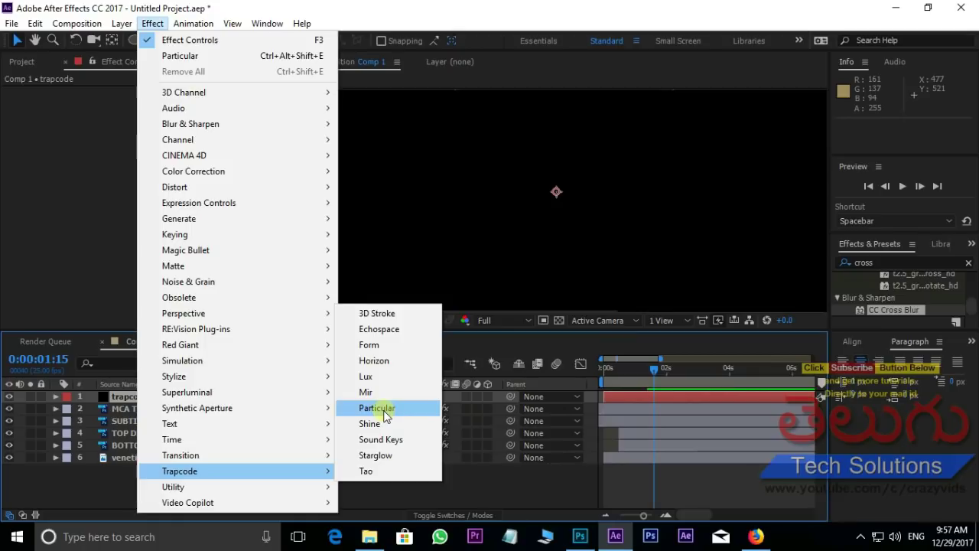
click(383, 410)
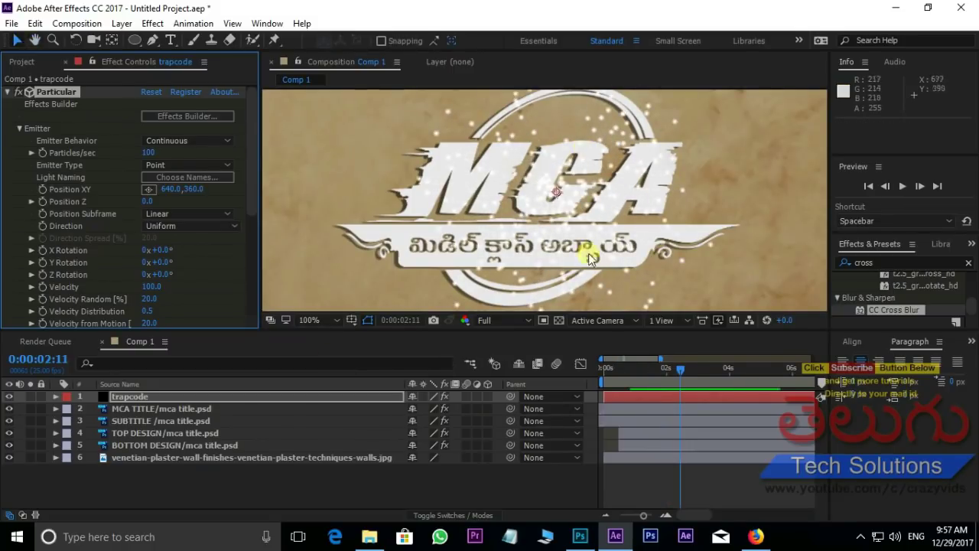
Move the trapcode layer to start at 0:00:01:09 and preview the animation
drag(677, 372, 628, 379)
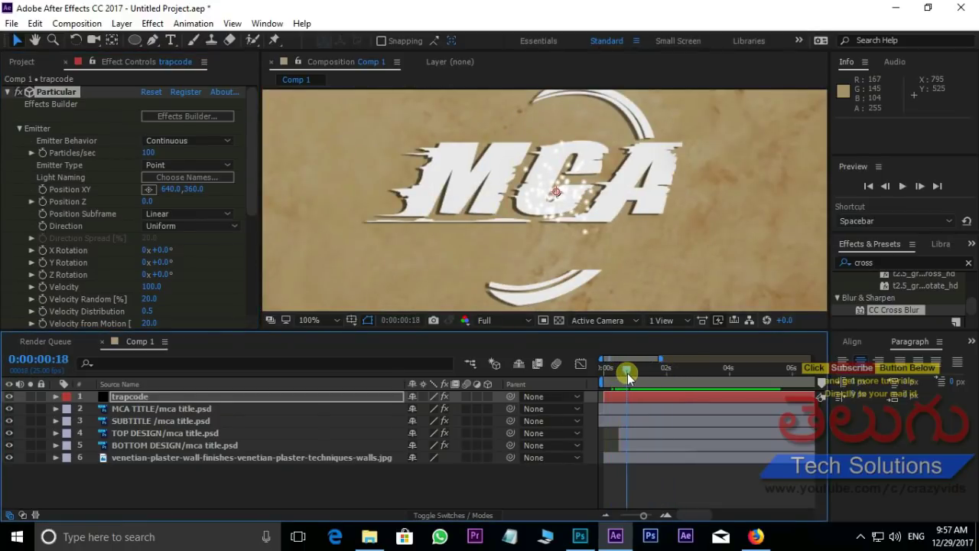
drag(628, 379, 647, 374)
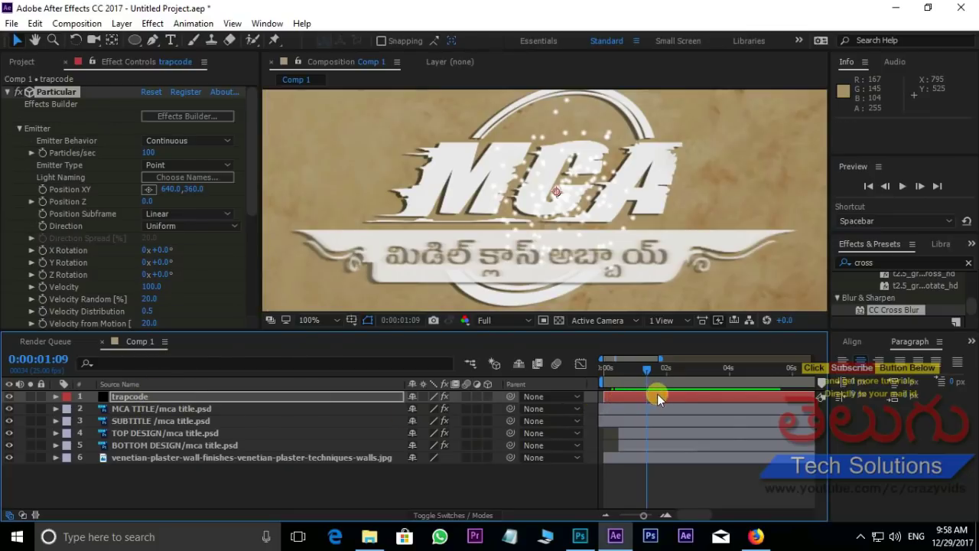
drag(659, 395, 699, 400)
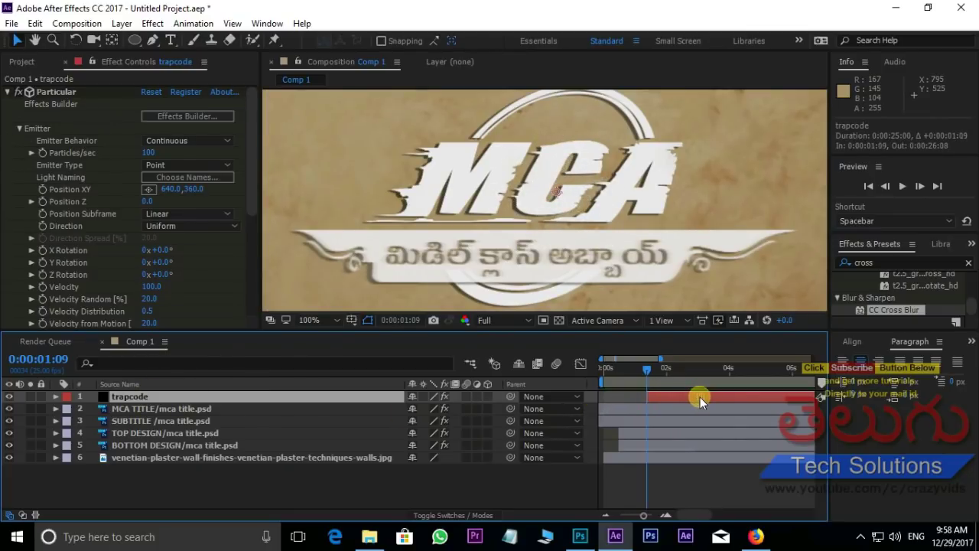
key(space)
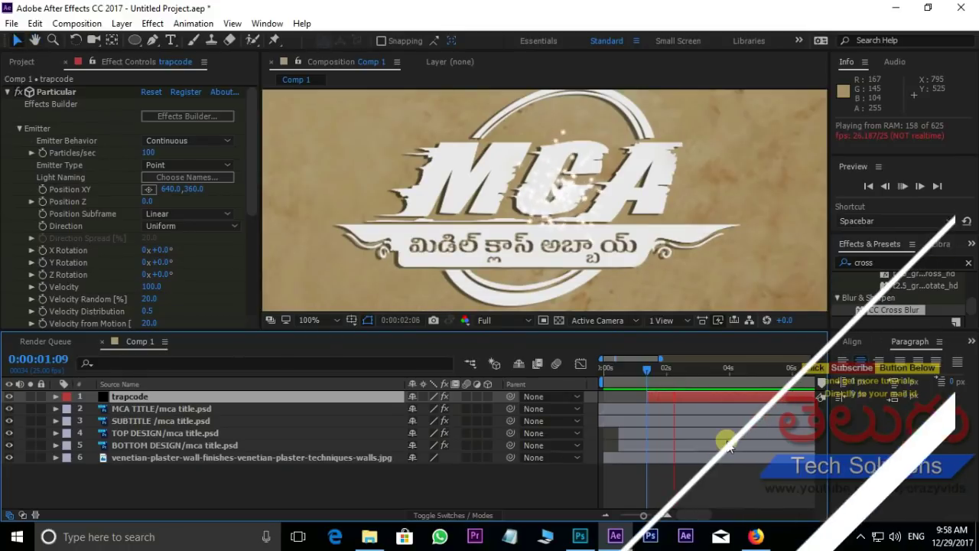
Show layer names and turn on the 3D Layer switch for SUBTITLE
click(194, 380)
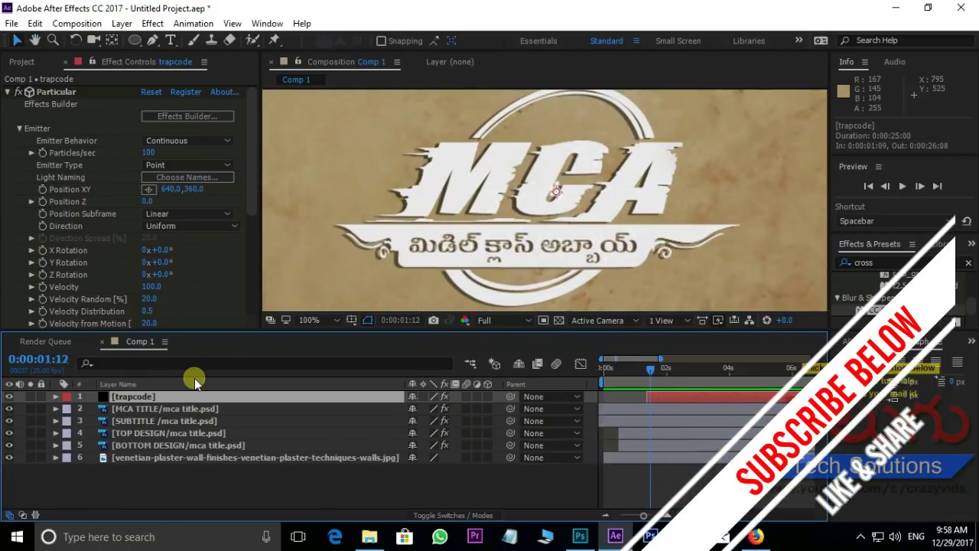
click(173, 421)
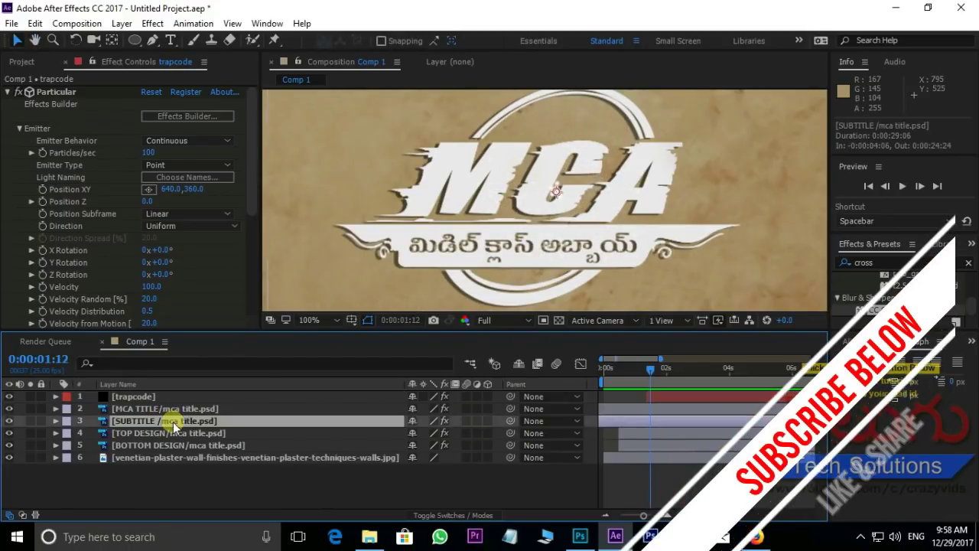
click(488, 421)
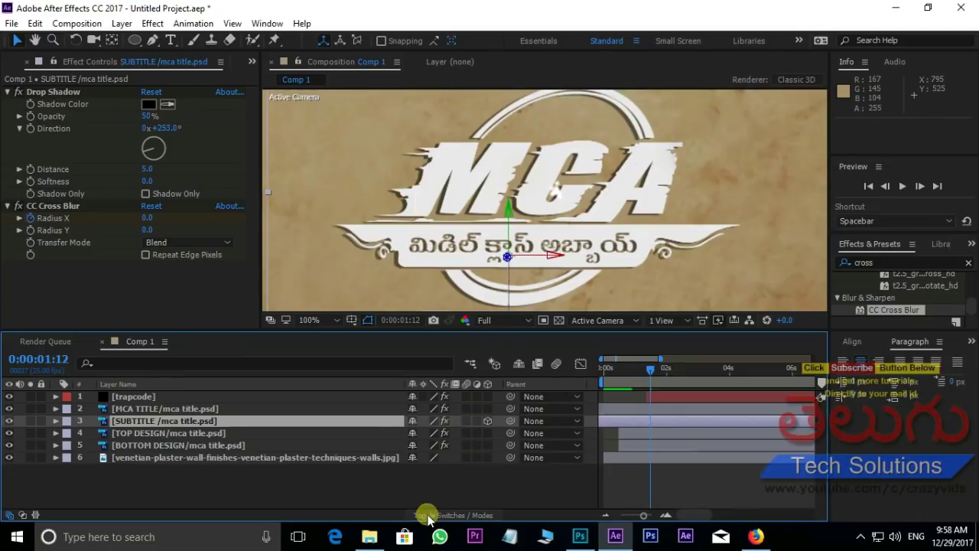
click(138, 397)
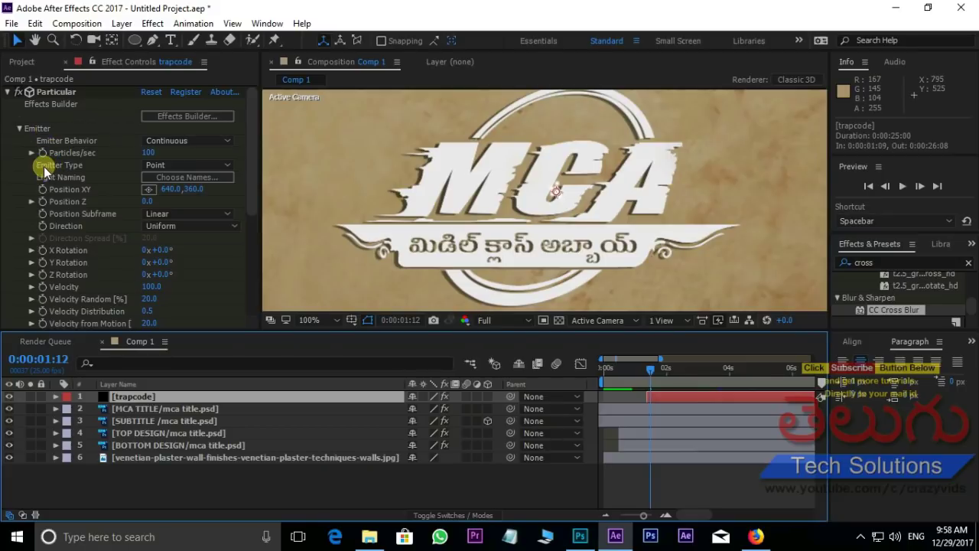
Set Particular's Emitter Type to Layer using 3. SUBTITLE, then preview from 0:00:00:22
click(221, 163)
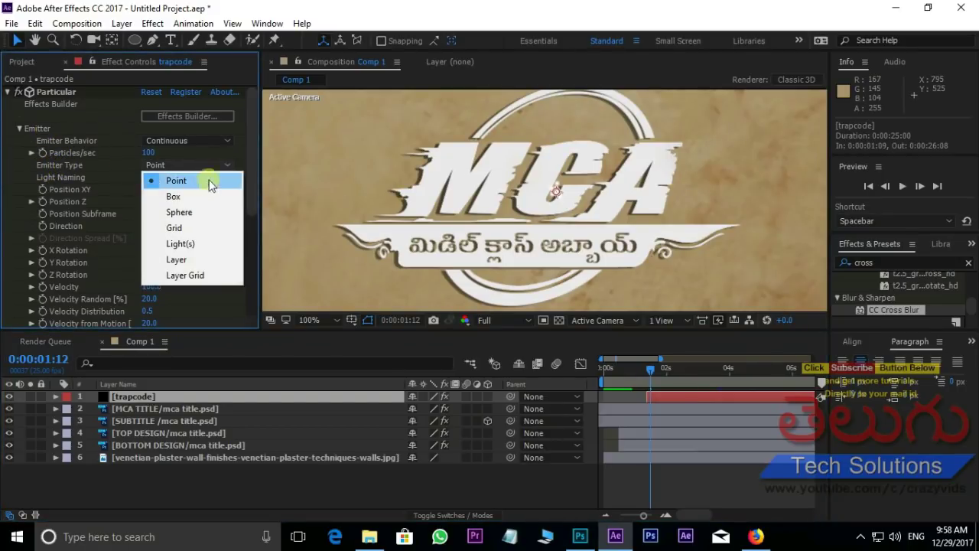
click(186, 260)
drag(256, 184, 244, 271)
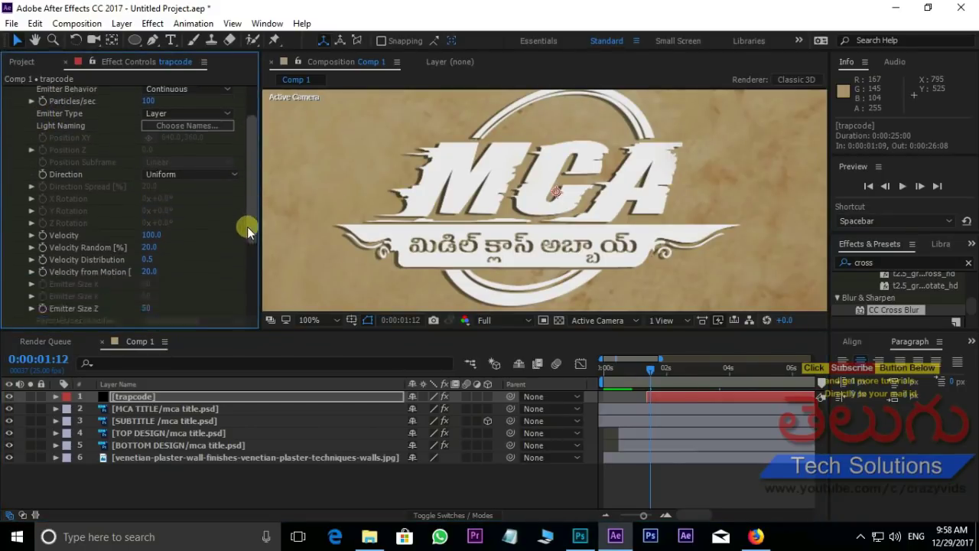
scroll(243, 271, down, 1)
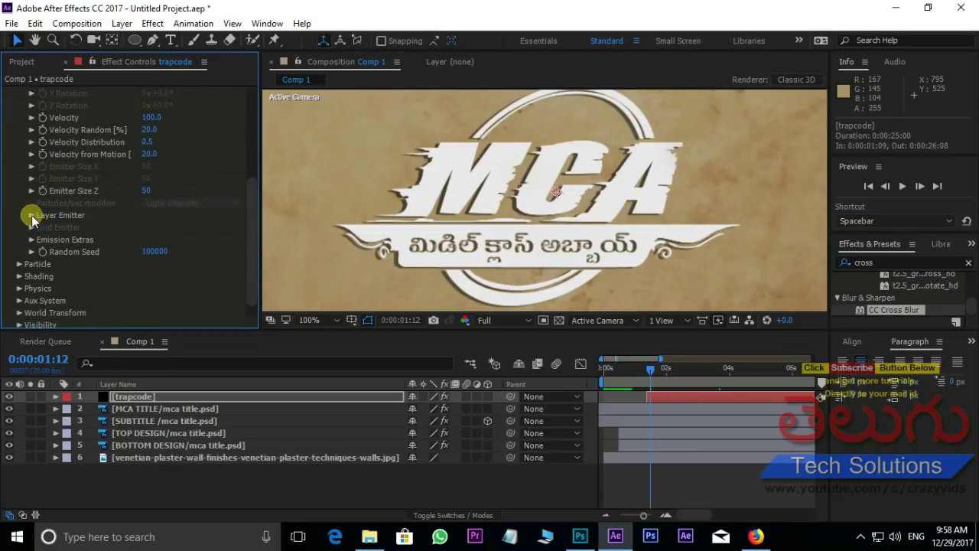
click(32, 215)
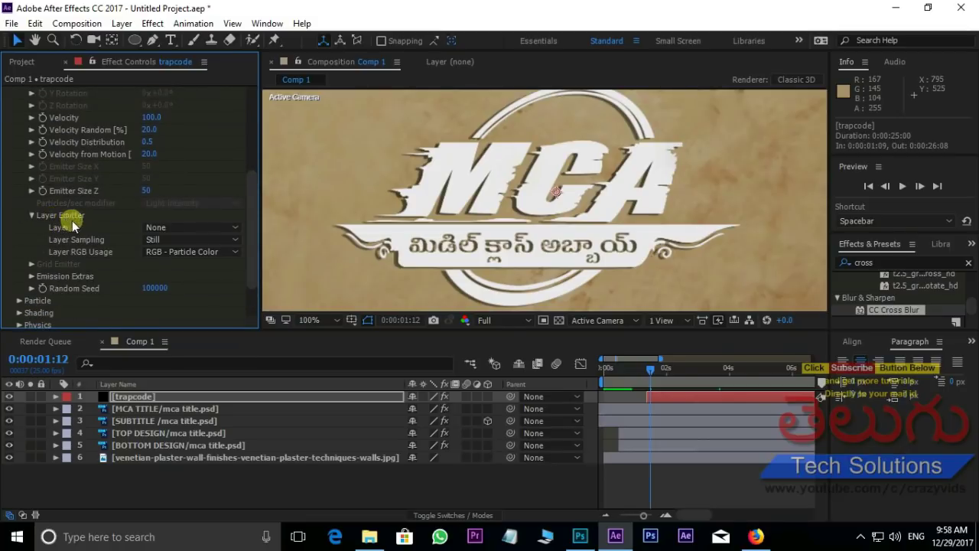
click(182, 229)
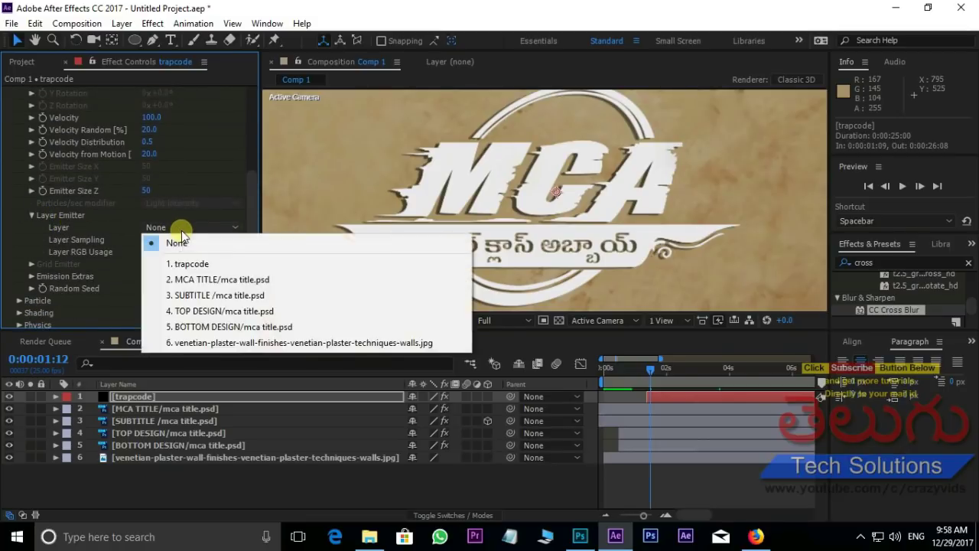
click(219, 295)
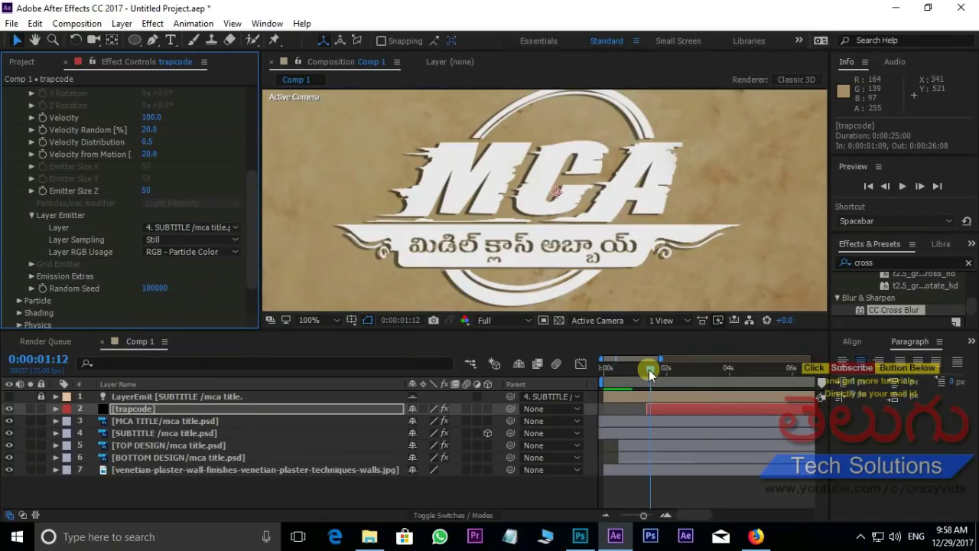
drag(650, 369, 632, 369)
key(space)
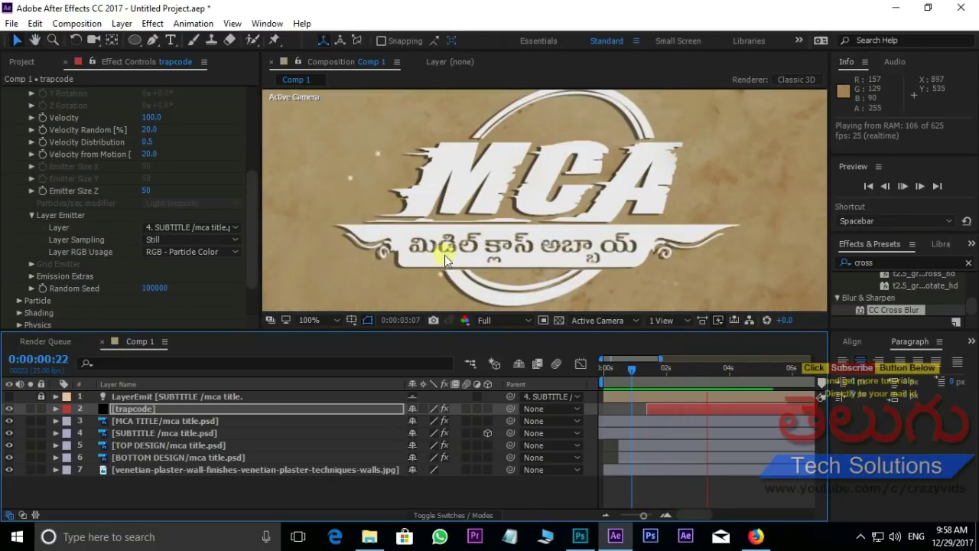
Raise Particles/sec to 1000 and replay the preview of the denser subtitle particles
scroll(537, 232, down, 2)
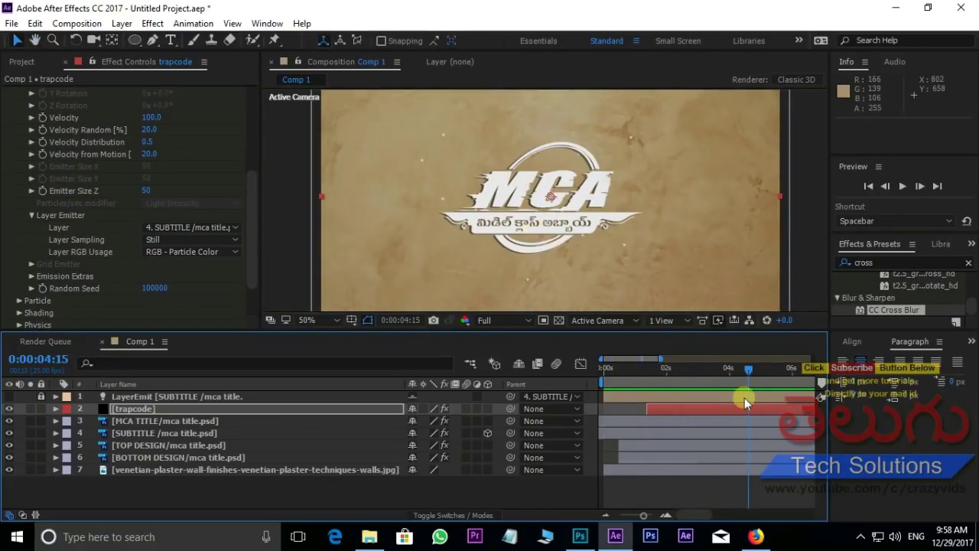
key(space)
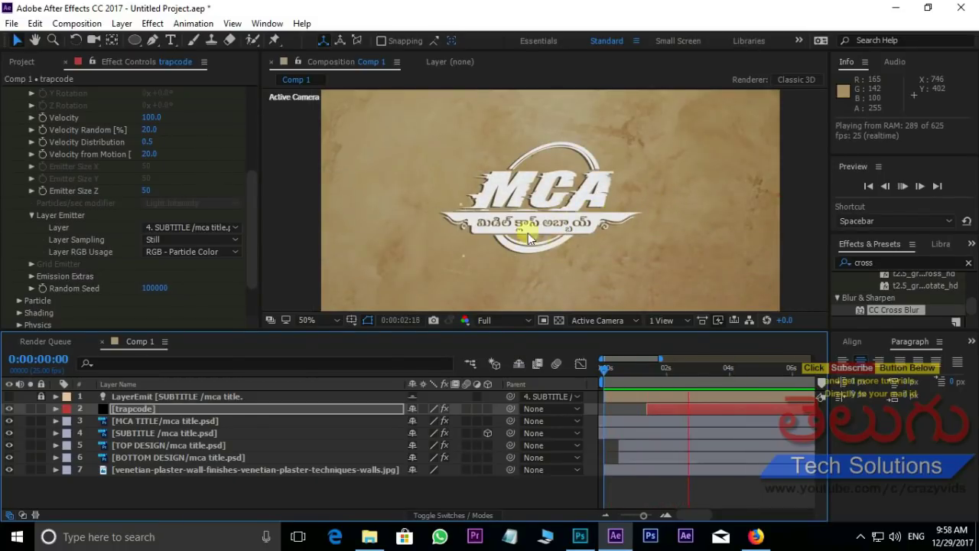
drag(252, 218, 247, 136)
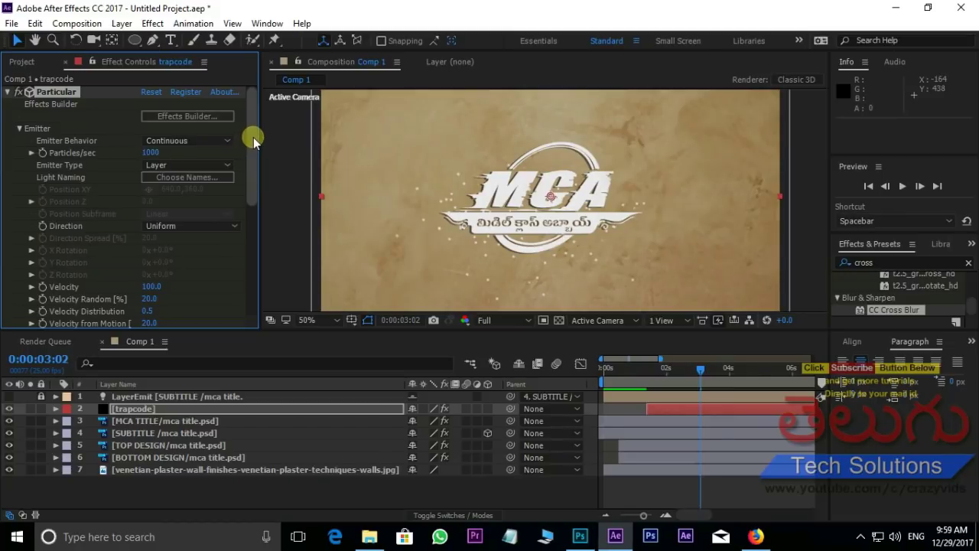
Expand Physics > Air in Particular and set Wind X to 278.0
drag(253, 140, 263, 252)
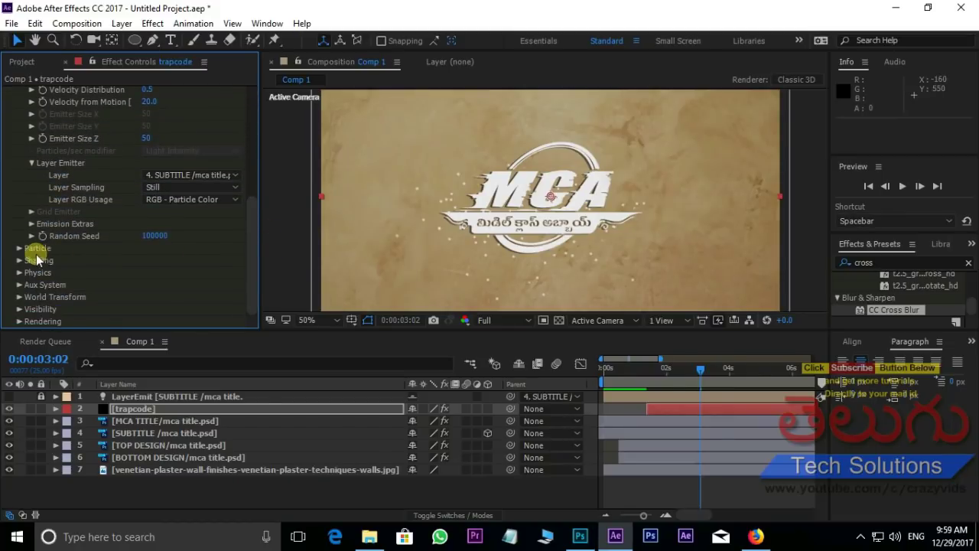
click(37, 249)
scroll(130, 230, down, 4)
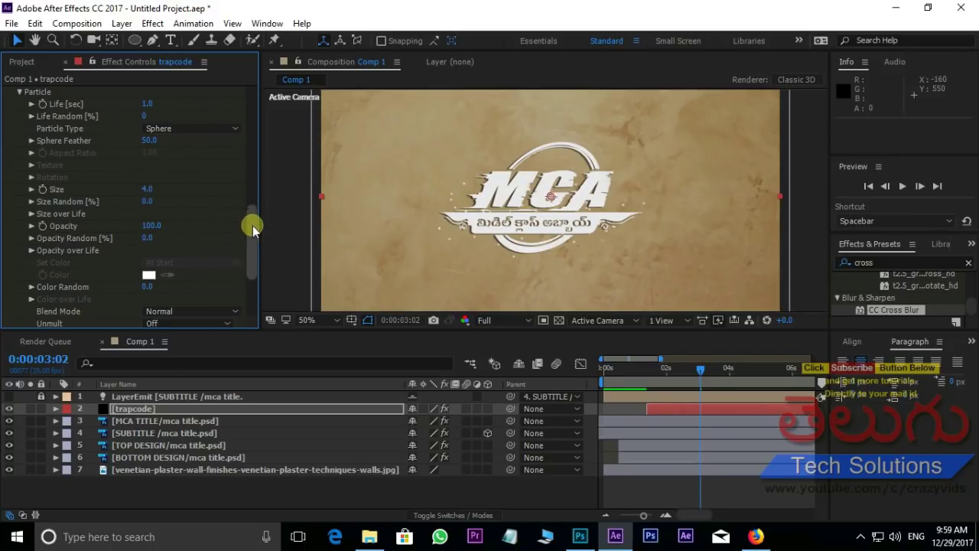
drag(250, 221, 250, 257)
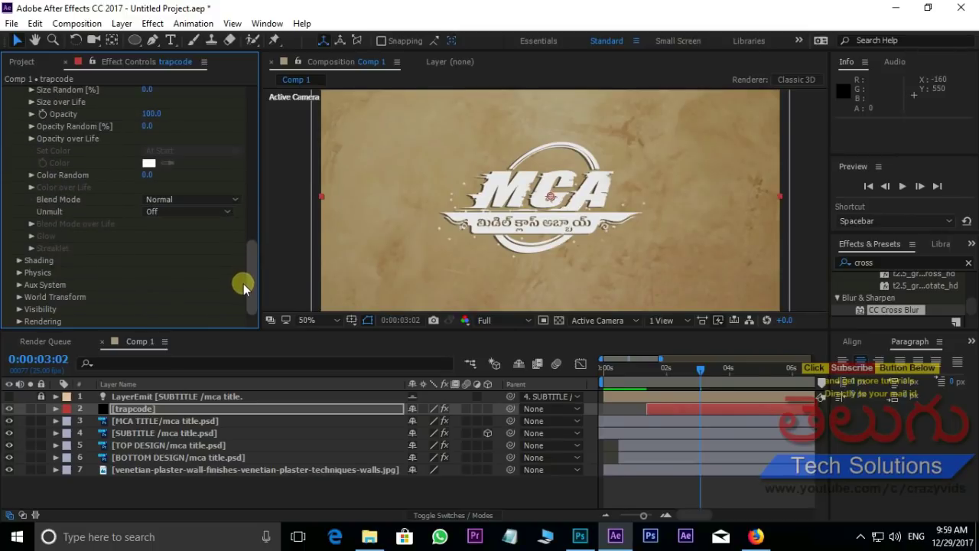
click(19, 273)
scroll(140, 241, down, 3)
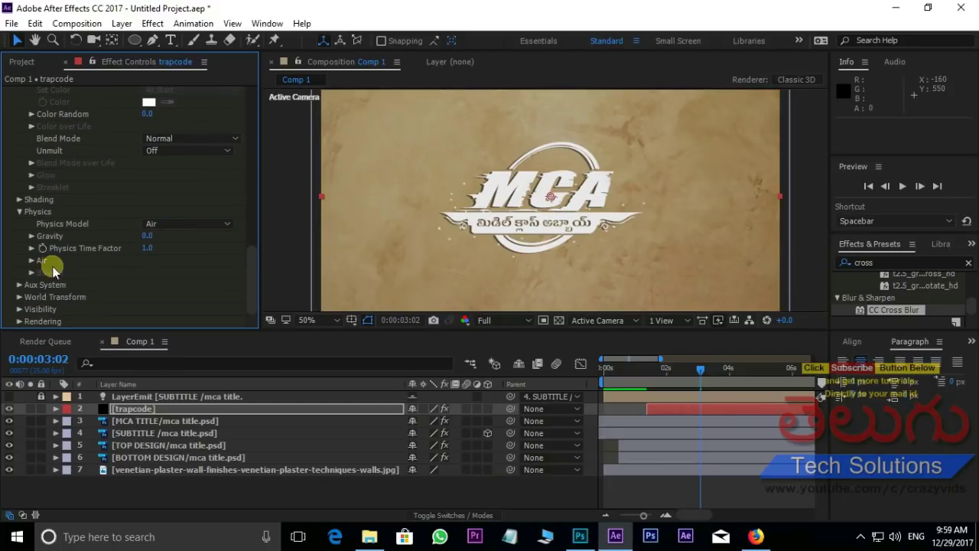
click(31, 261)
scroll(181, 192, down, 1)
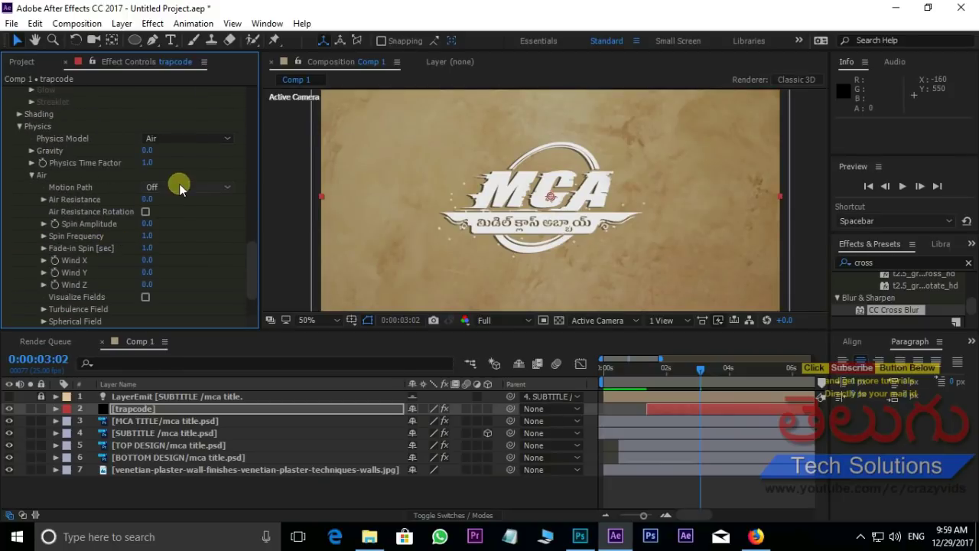
scroll(102, 258, down, 4)
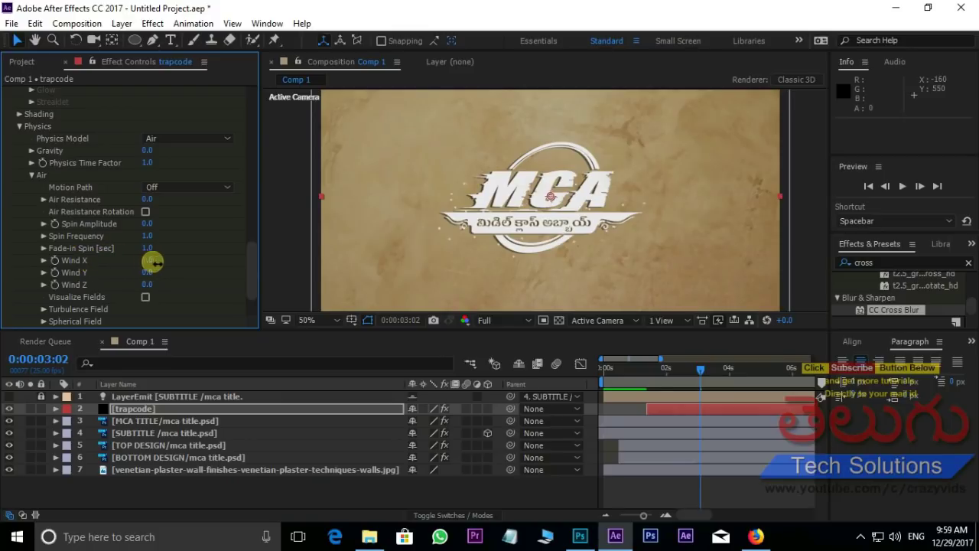
drag(152, 261, 344, 267)
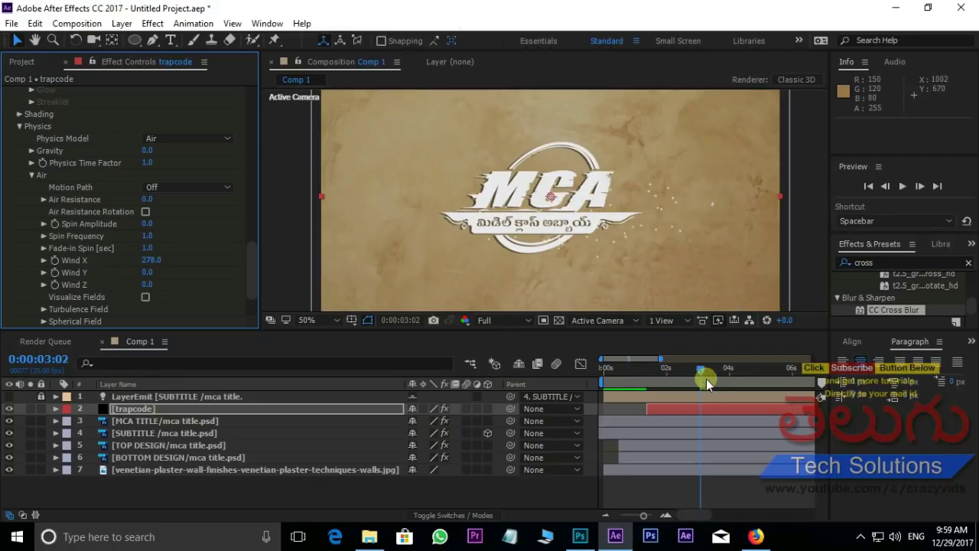
drag(705, 378, 604, 369)
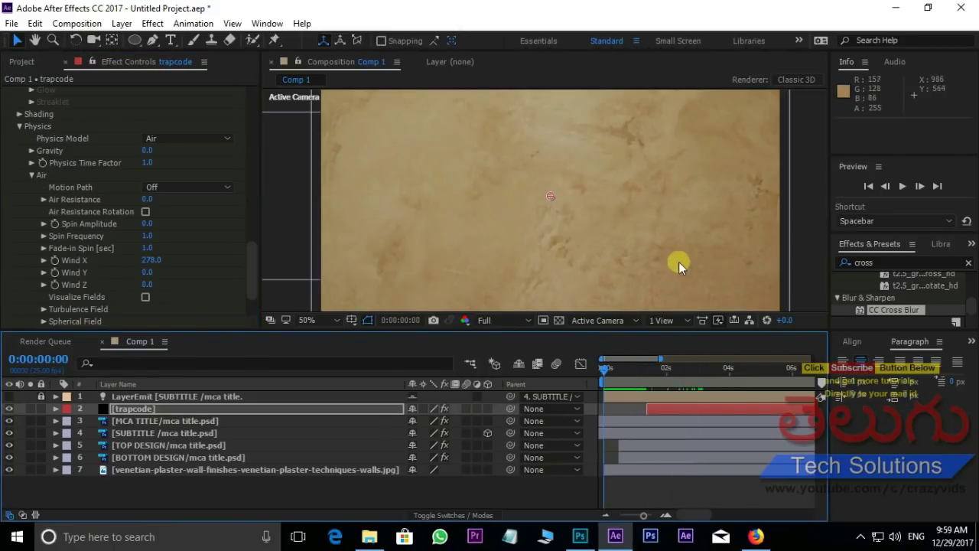
key(space)
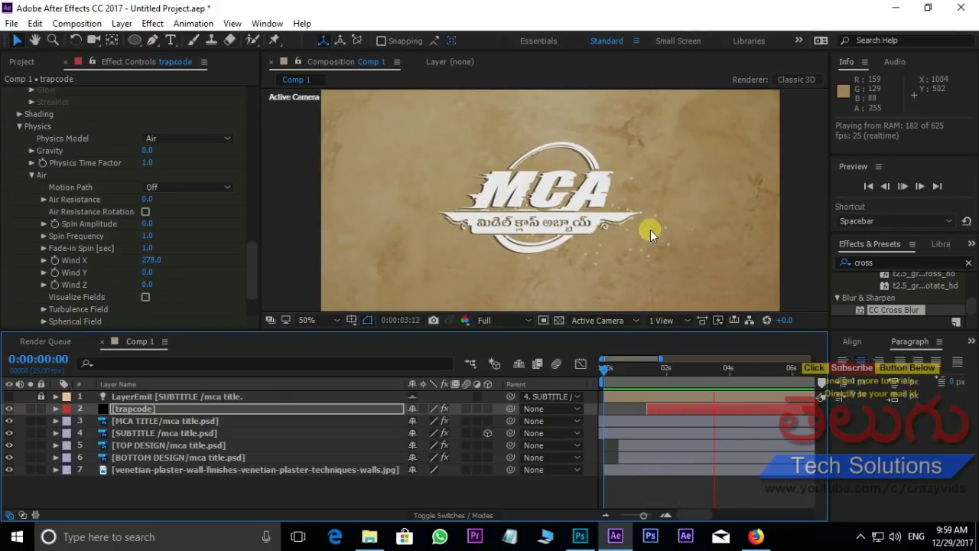
click(728, 370)
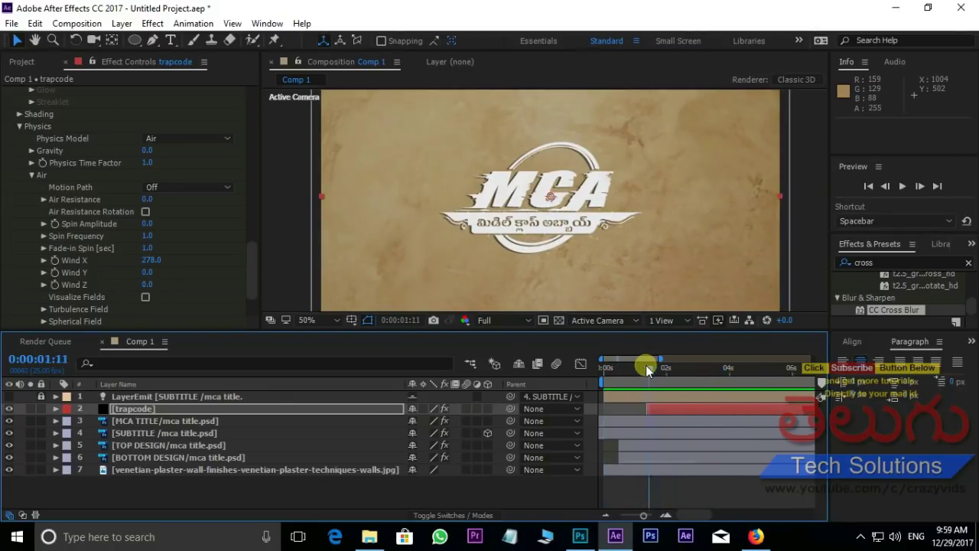
drag(646, 365, 690, 372)
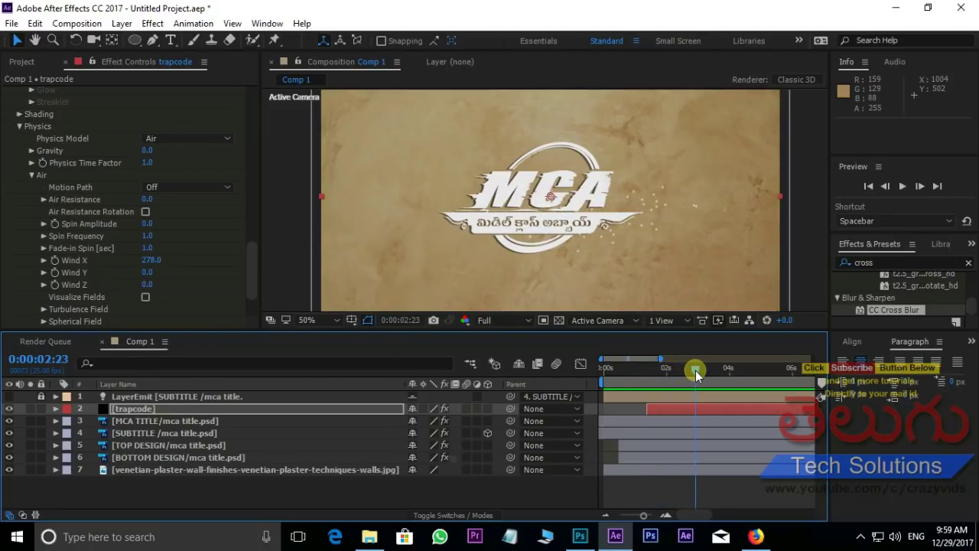
click(705, 409)
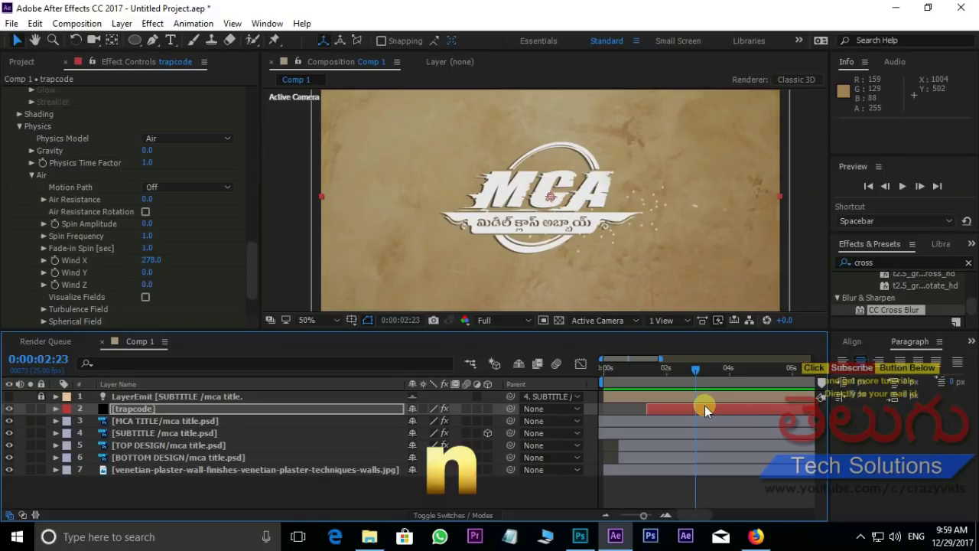
Trim Comp 1 to a three-second work area and preview the result
key(n)
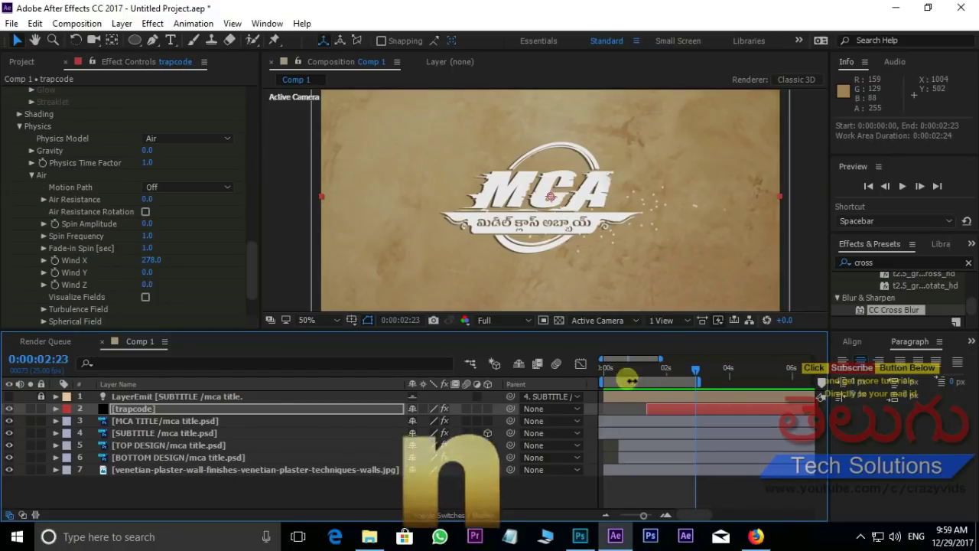
right_click(662, 382)
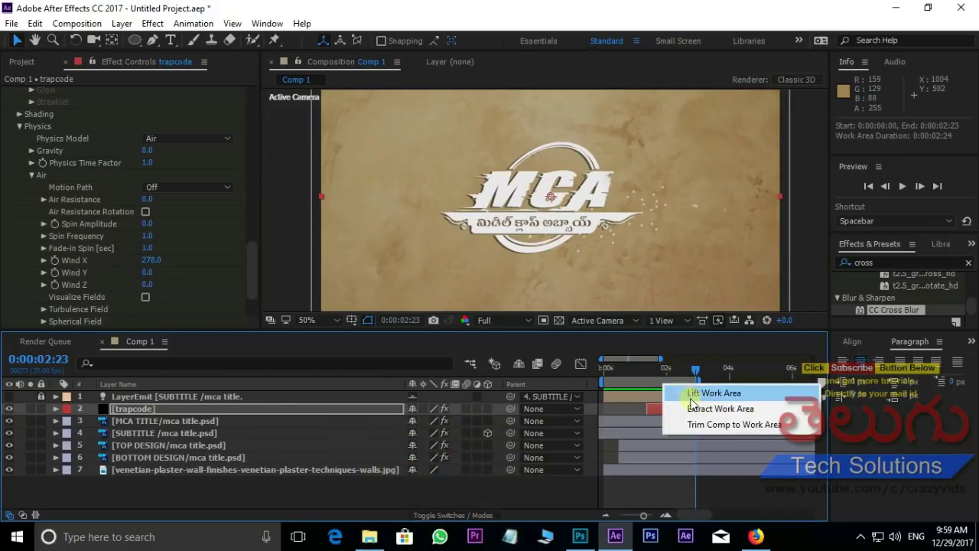
click(734, 424)
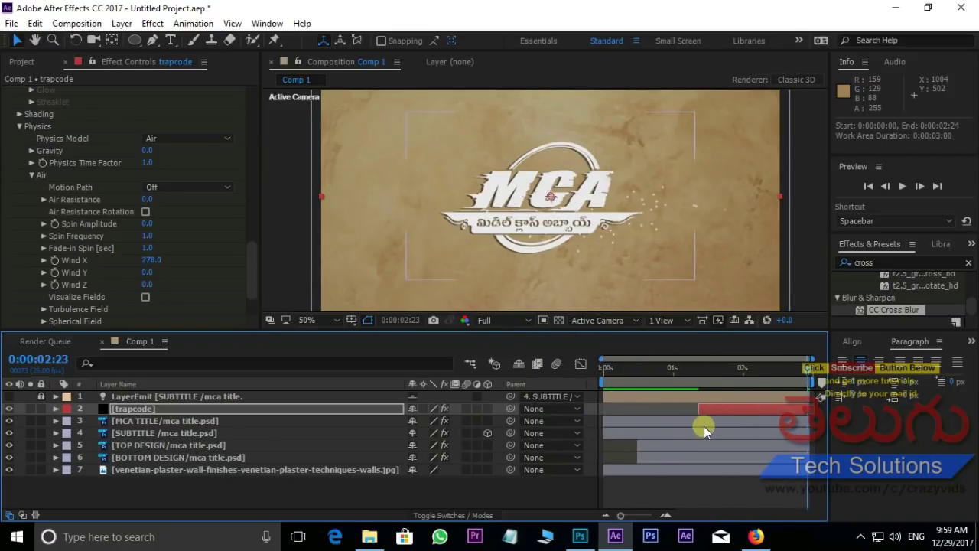
drag(812, 371, 490, 365)
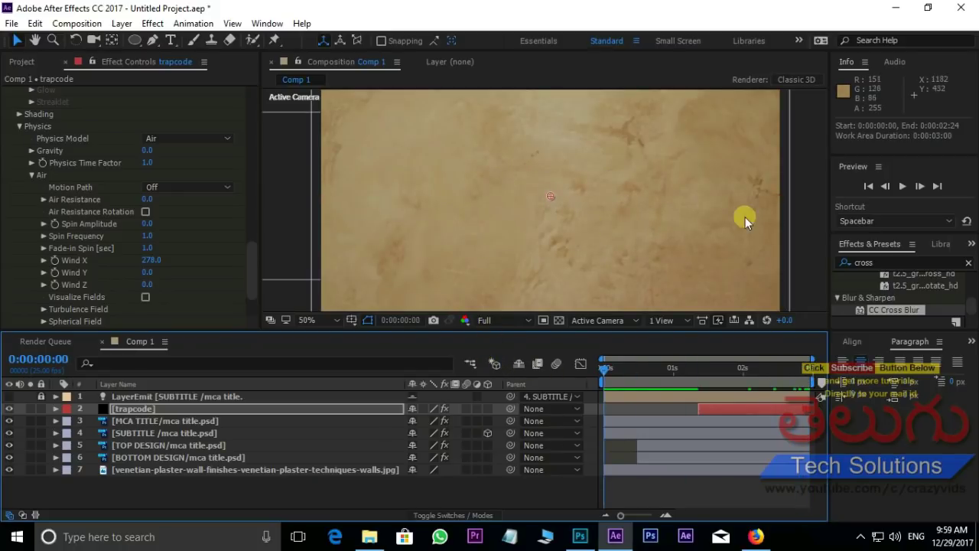
key(space)
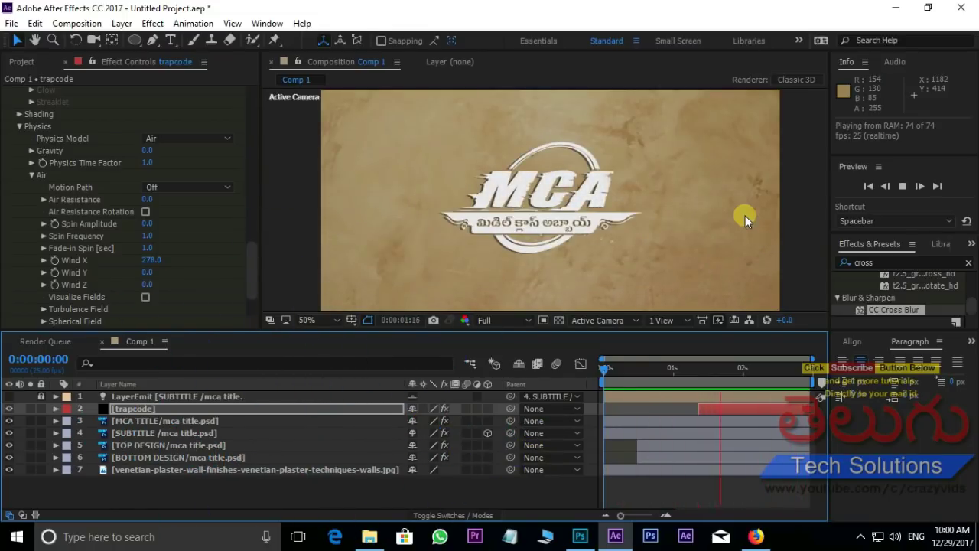
key(space)
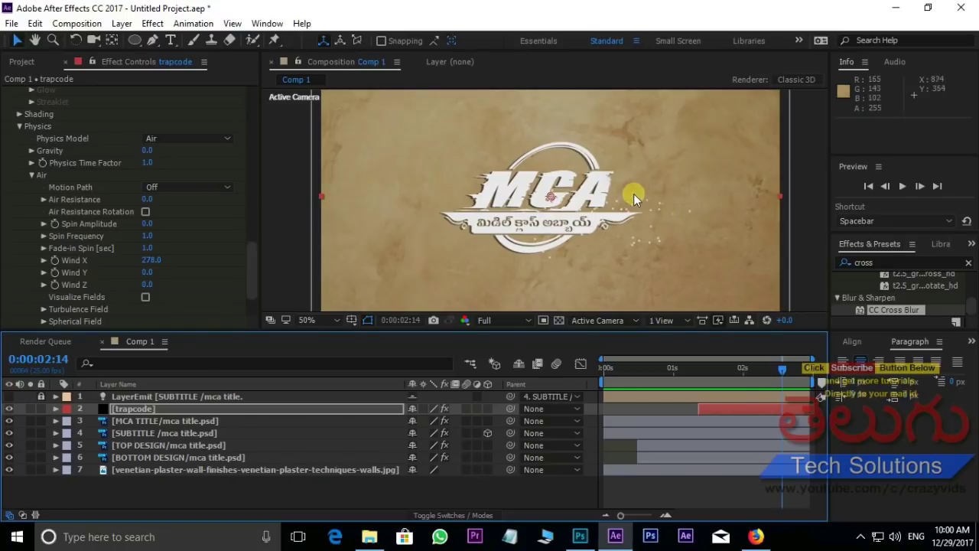
Drag the MCA music file from the MCA Source files folder into After Effects
click(21, 62)
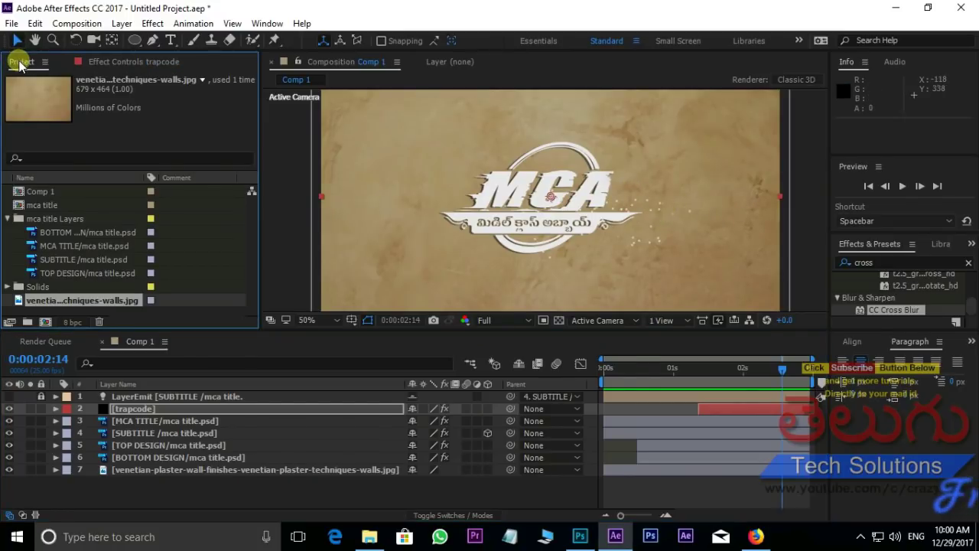
click(370, 539)
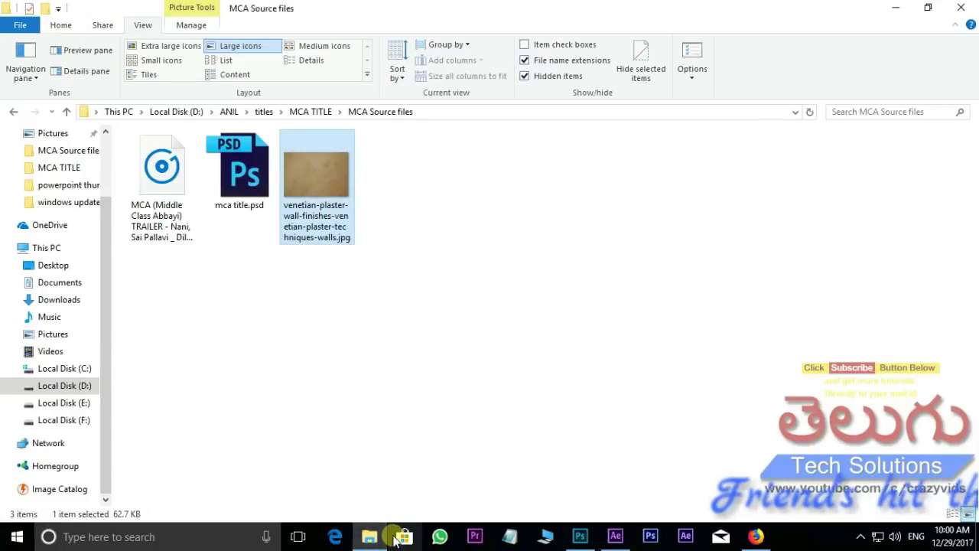
click(256, 333)
drag(163, 189, 624, 541)
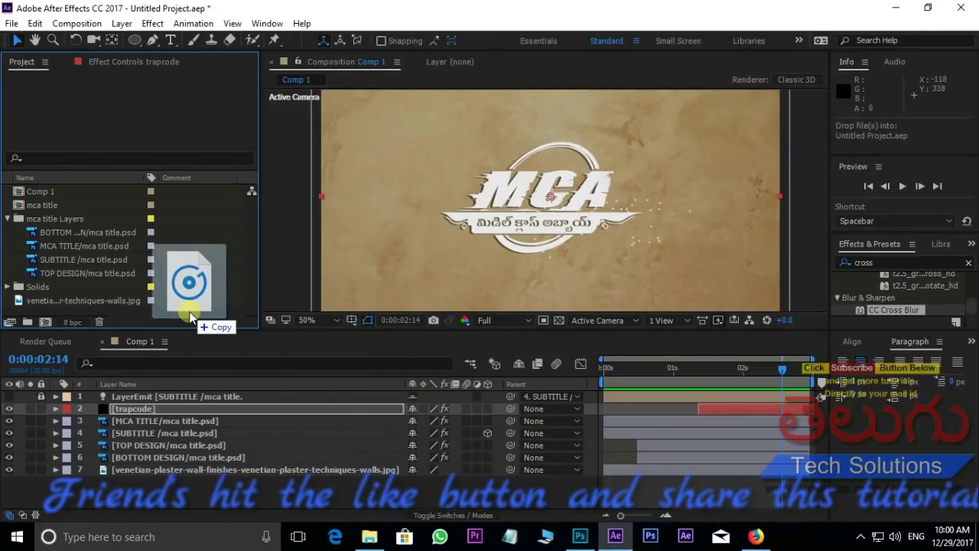
Import the MCA mp3 as Comp 1's bottom layer and preview the animation with music
drag(622, 542, 190, 315)
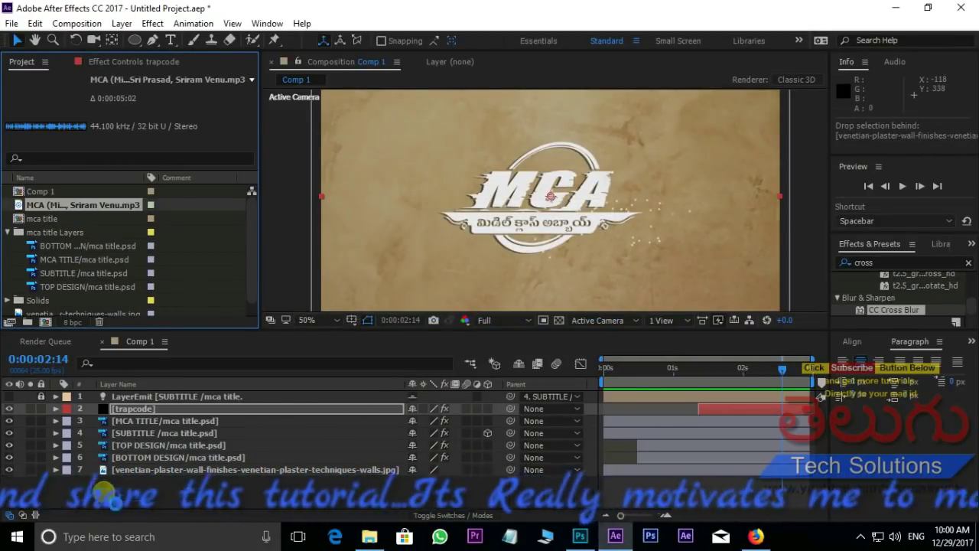
drag(21, 205, 645, 448)
drag(757, 373, 570, 376)
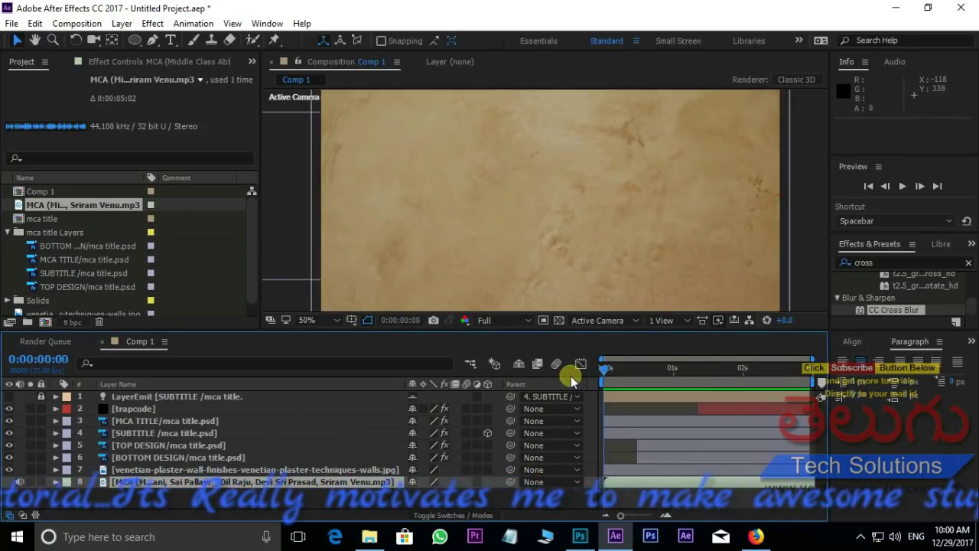
key(space)
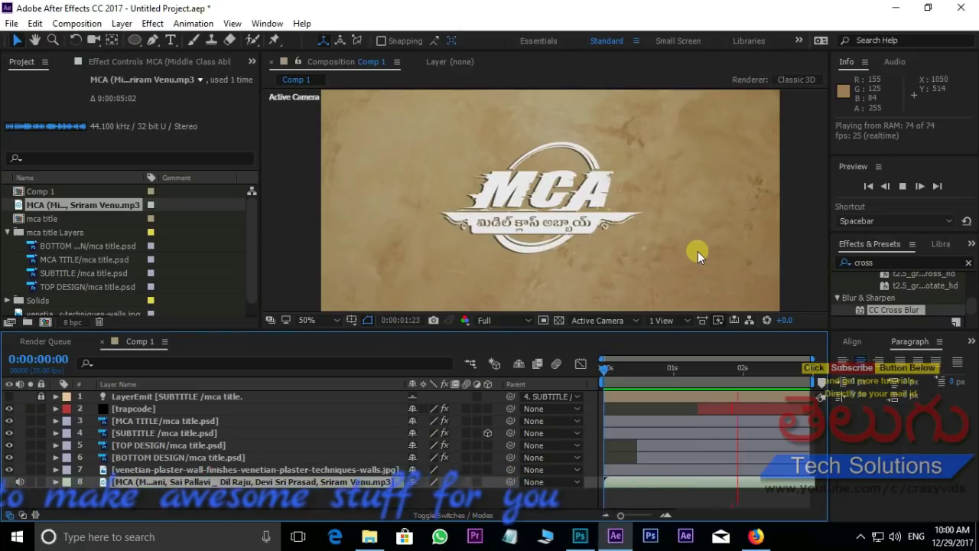
key(space)
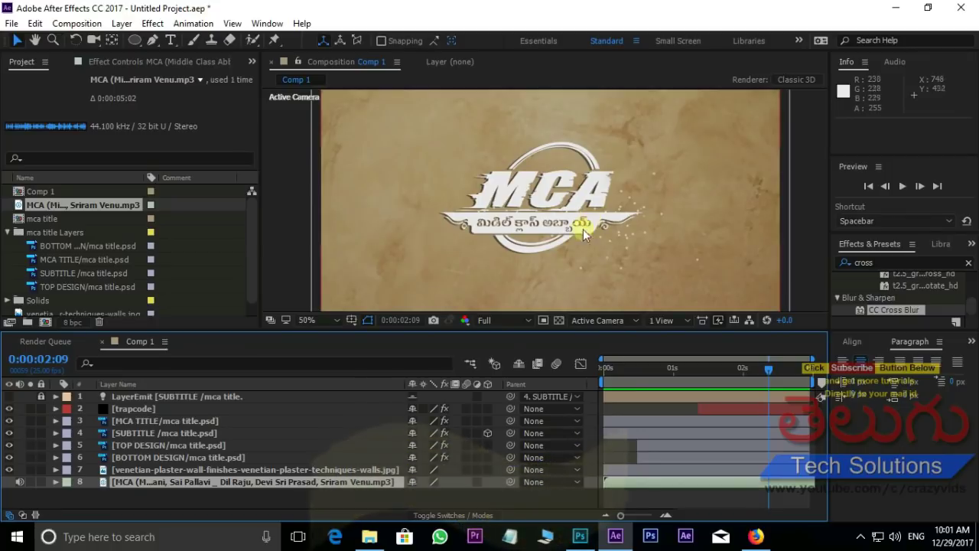
Maximize the Composition panel at 100% zoom and play the preview from the start
key(grave)
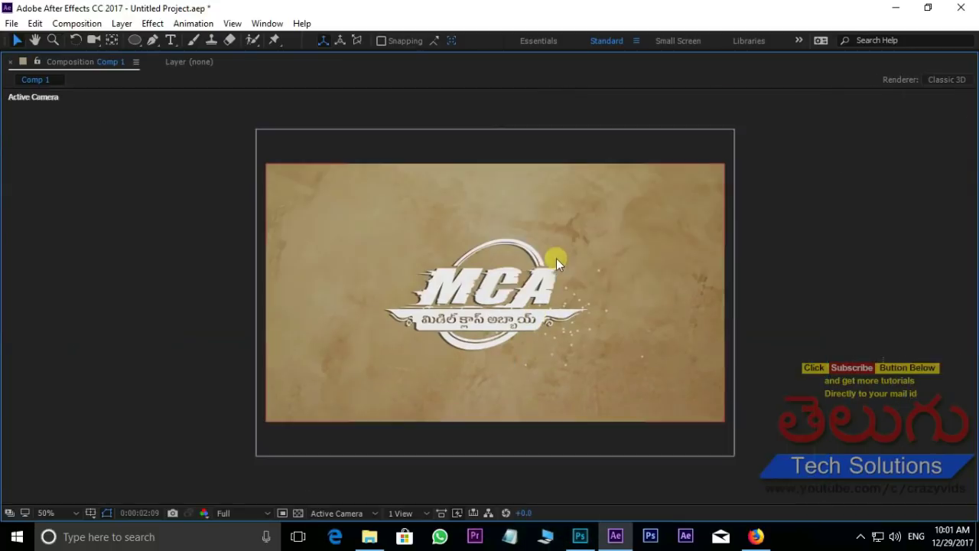
key(slash)
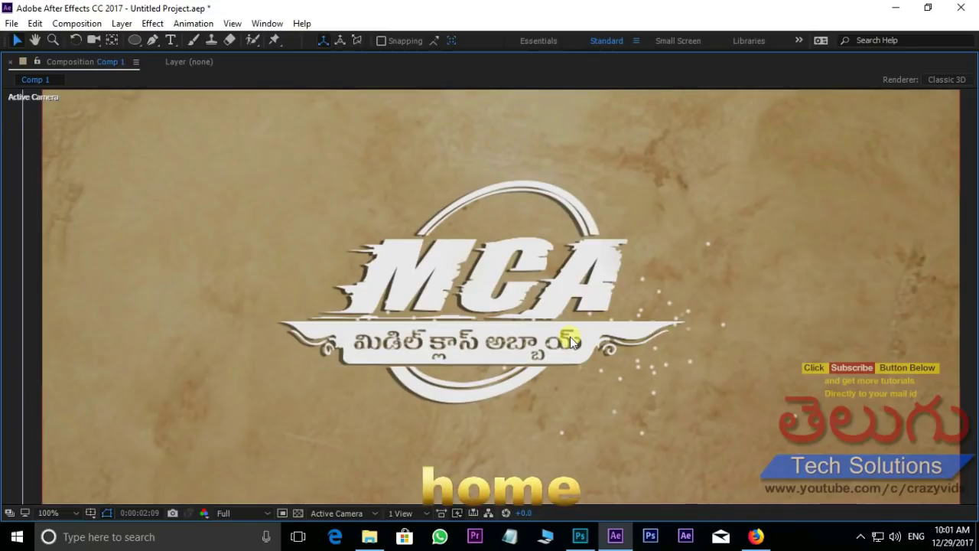
key(Home)
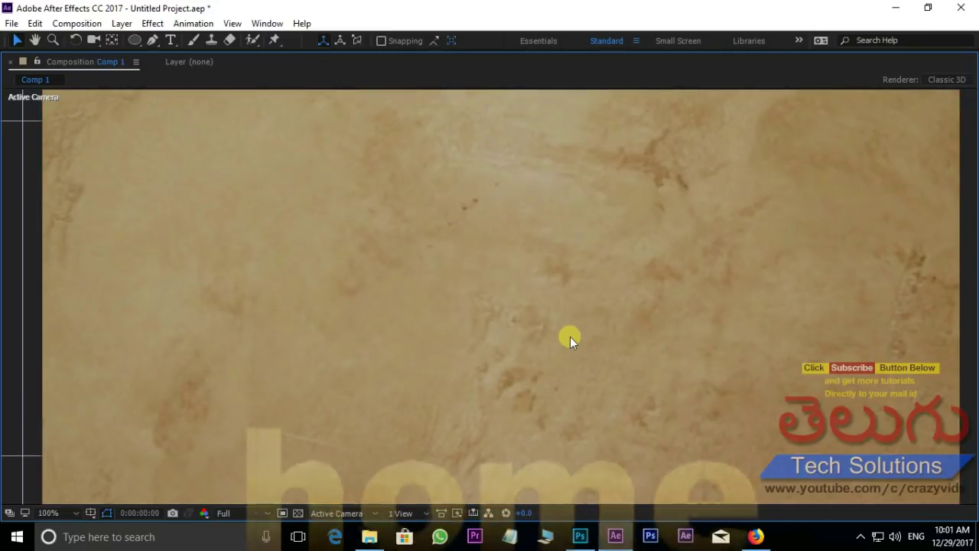
key(space)
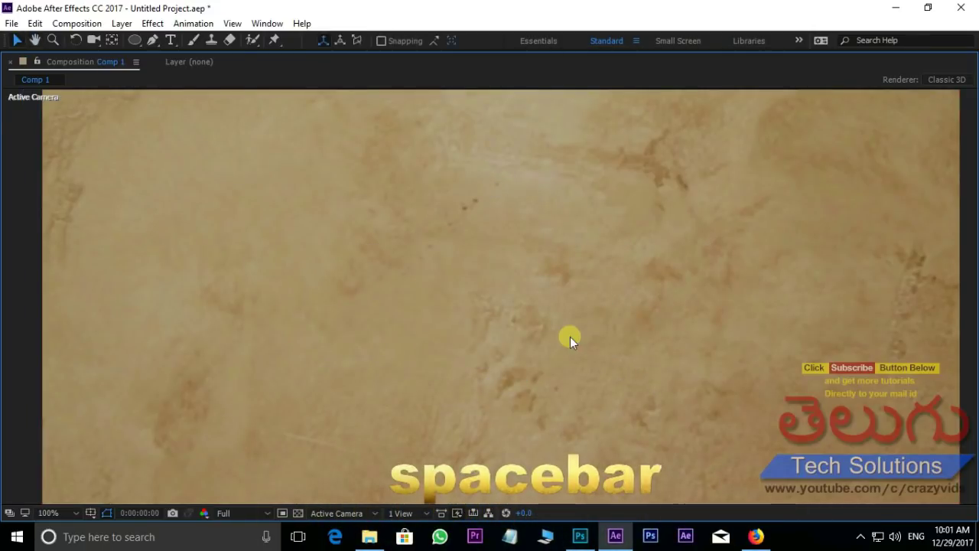